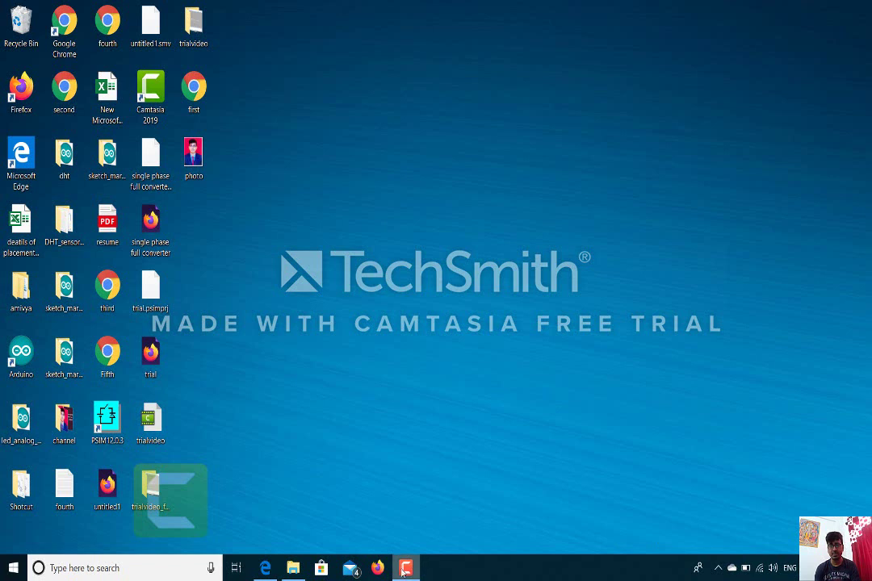
Step: Launch PSIM, dismiss its Help Browser and create a new blank schematic
mouse_move(402, 571)
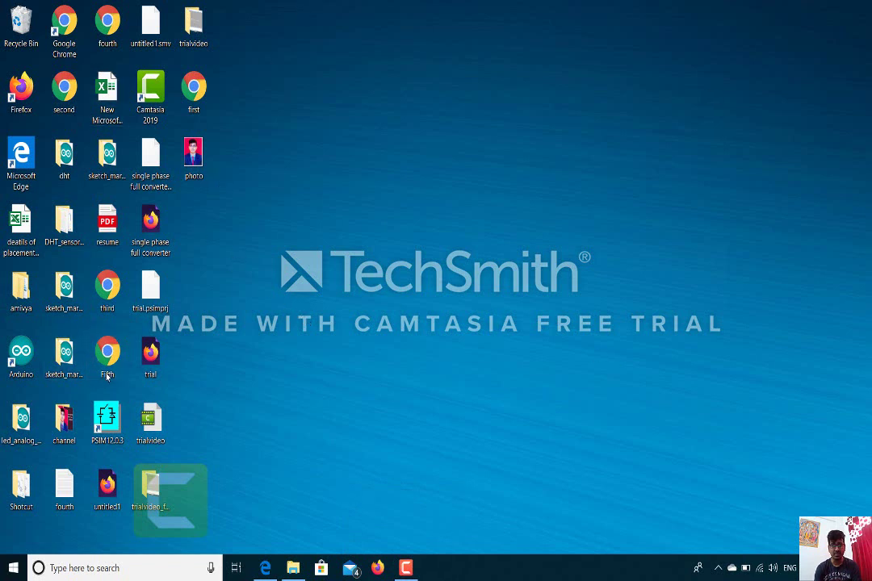
click(107, 418)
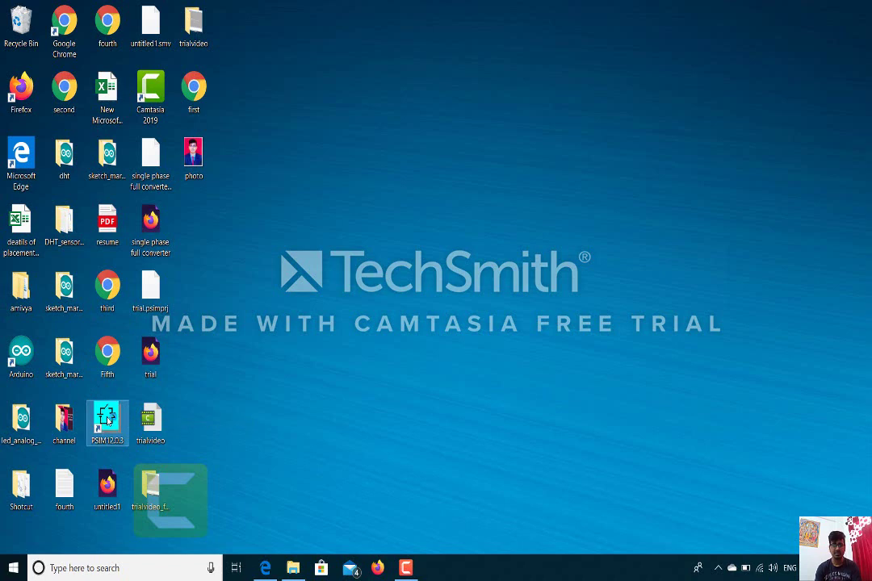
double_click(108, 418)
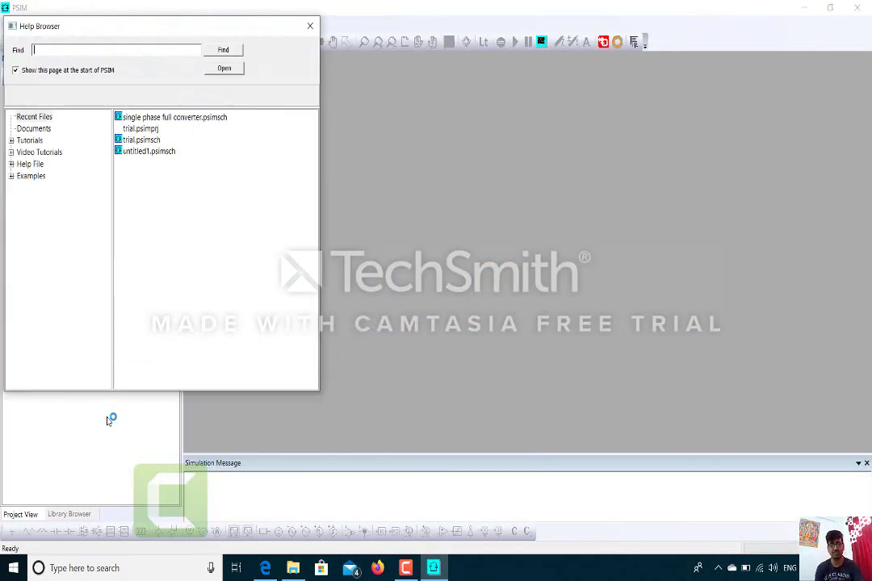
key(Escape)
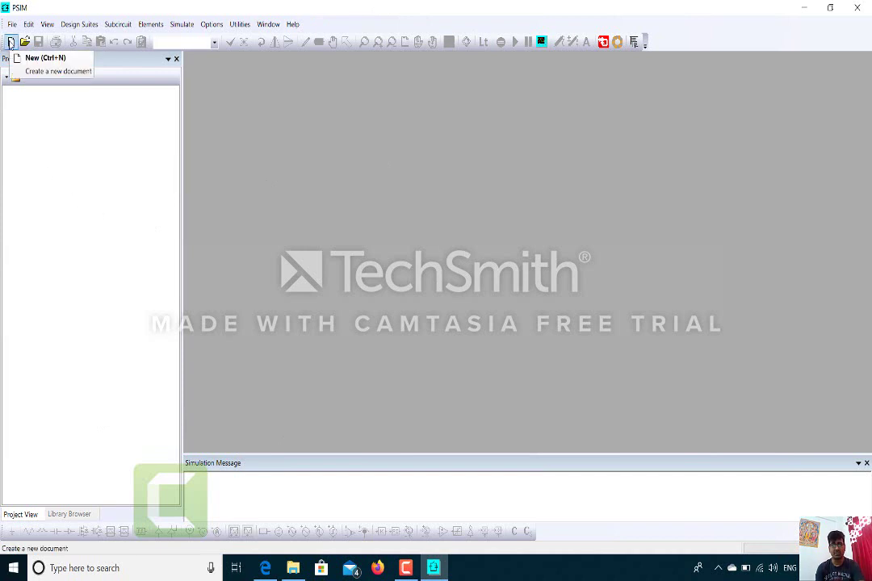
click(12, 25)
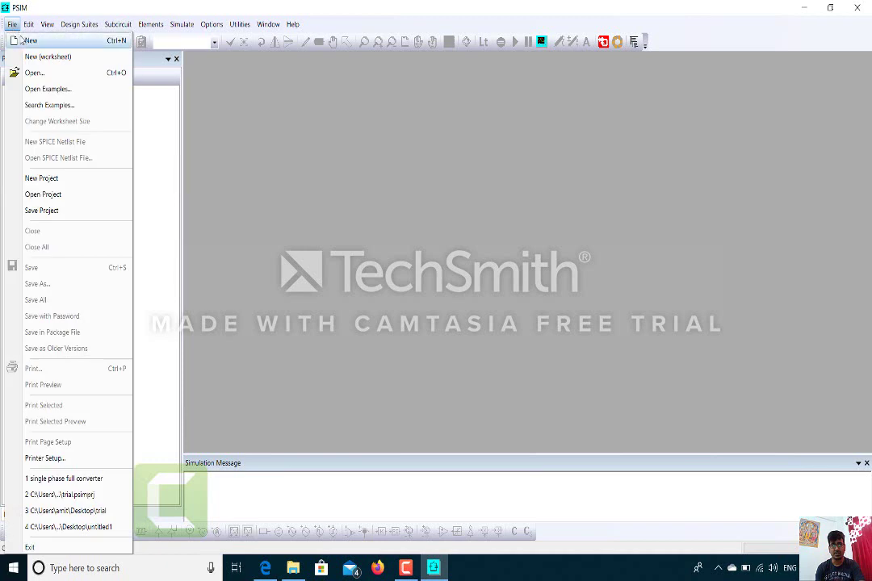
click(29, 40)
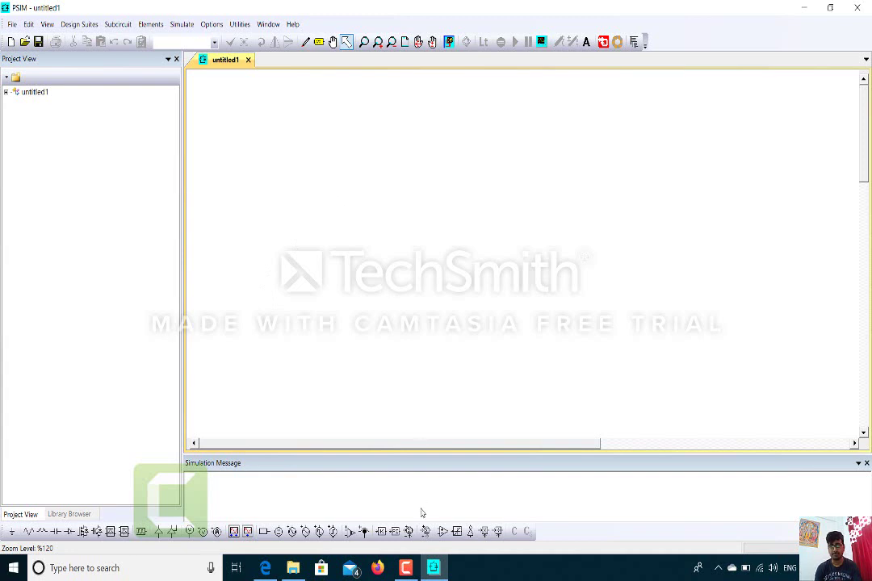
Step: Examine the single phase semiconverter circuit diagram in the Power Electronics lab PDF in Microsoft Edge, and return to the PSIM schematic
click(407, 568)
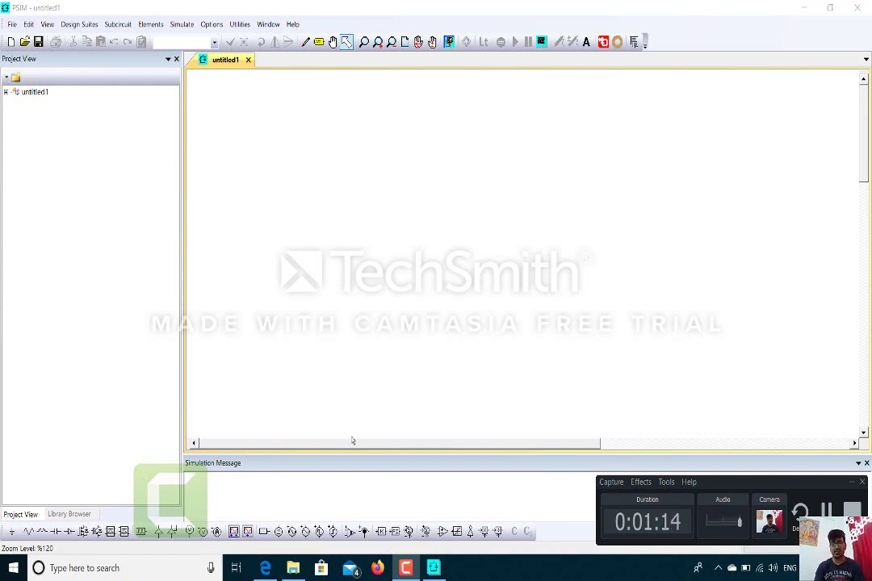
click(266, 569)
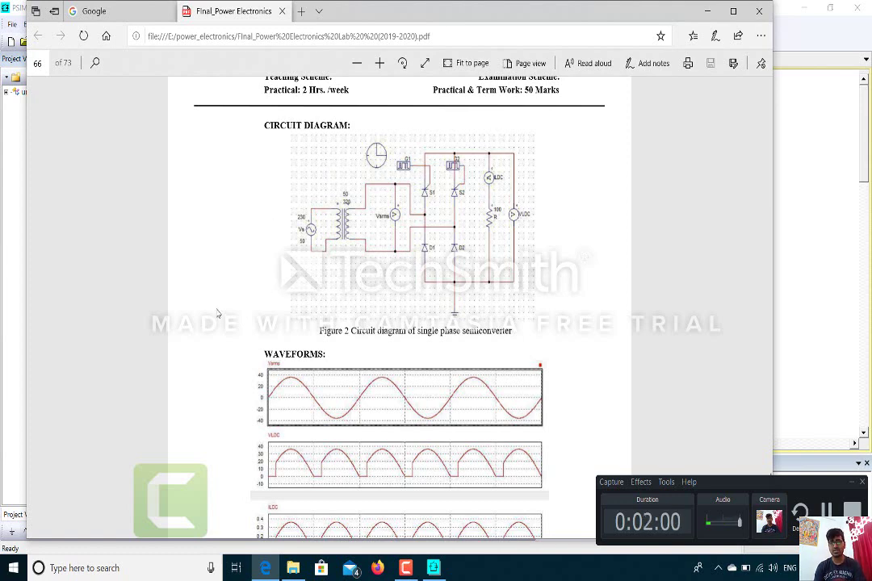
click(707, 12)
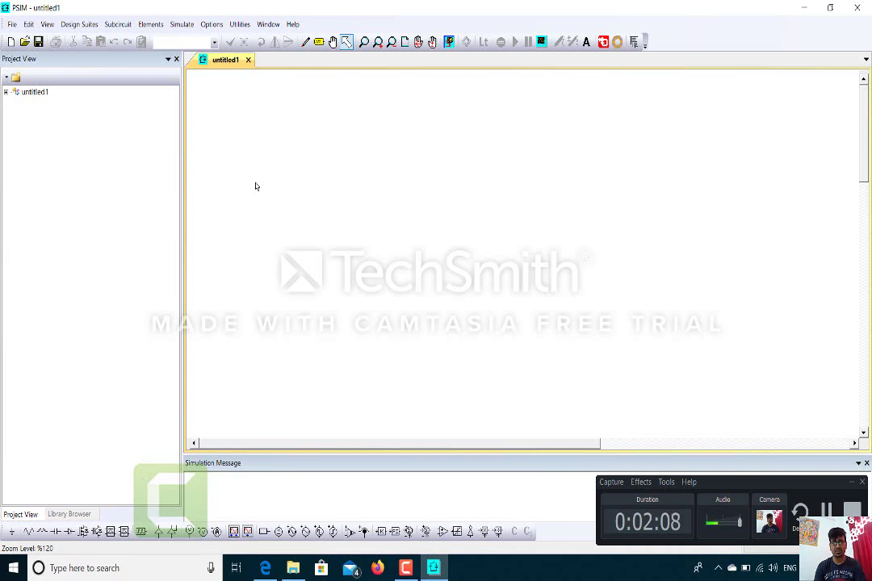
Step: Show the Library Browser for finding circuit elements
click(35, 92)
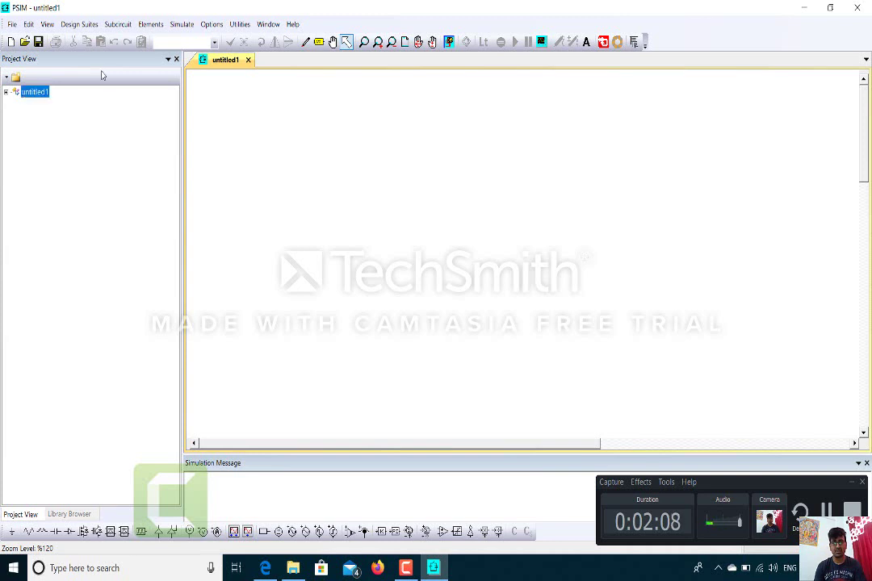
click(68, 26)
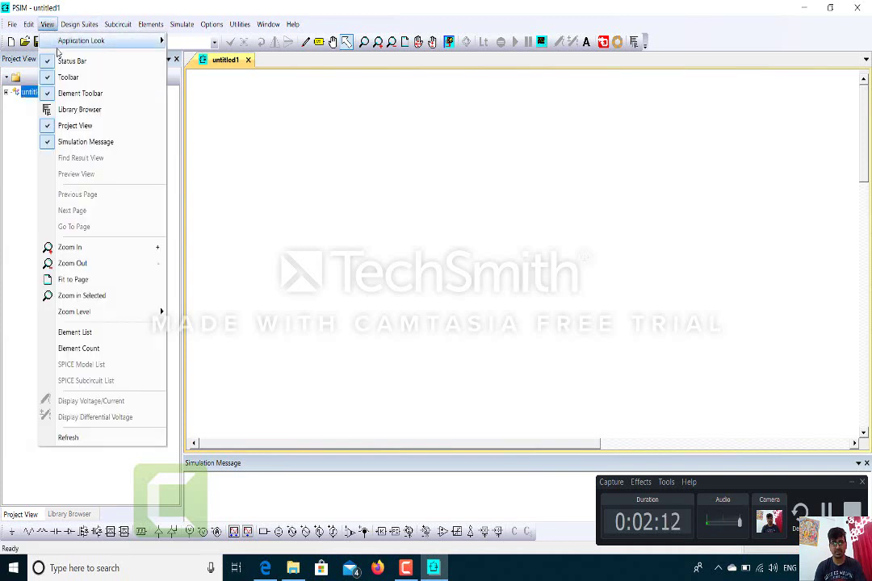
click(69, 115)
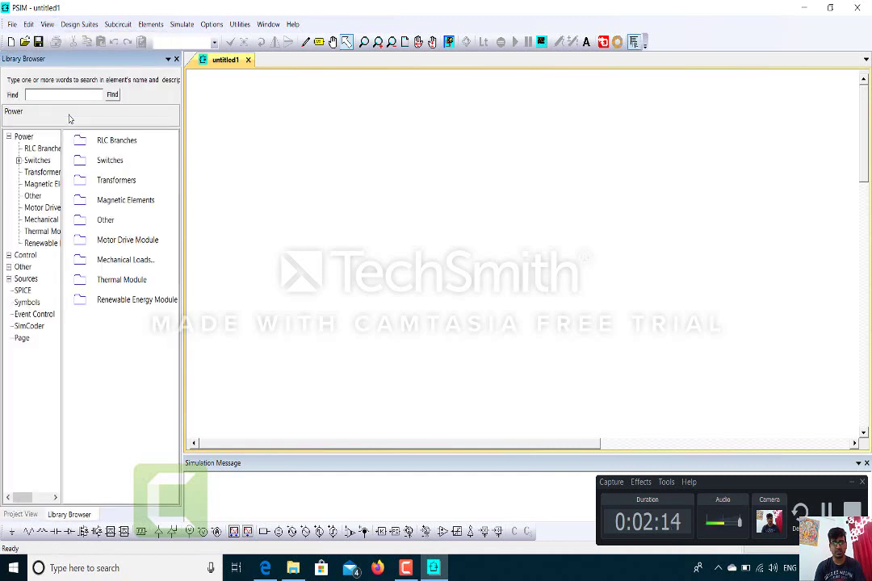
Step: Place one sinusoidal voltage source on the left part of the blank schematic
click(291, 533)
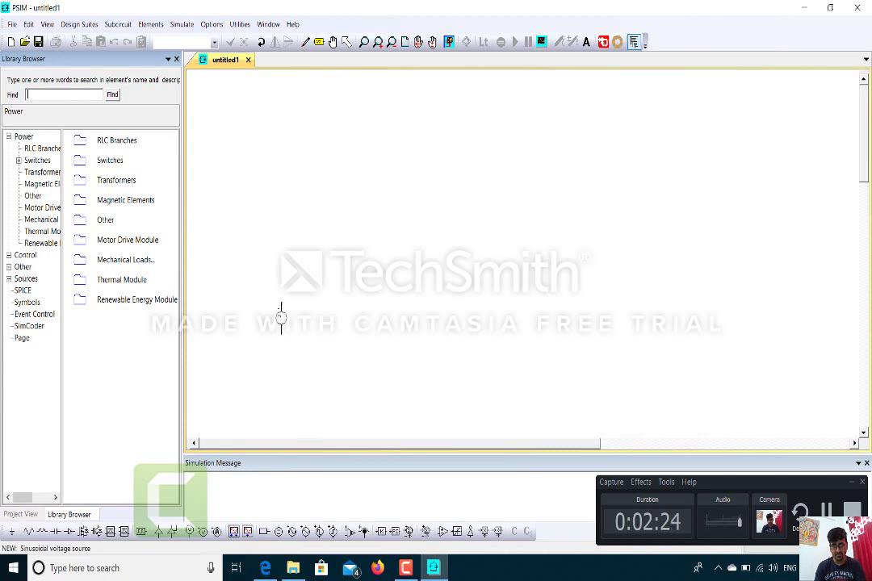
click(278, 241)
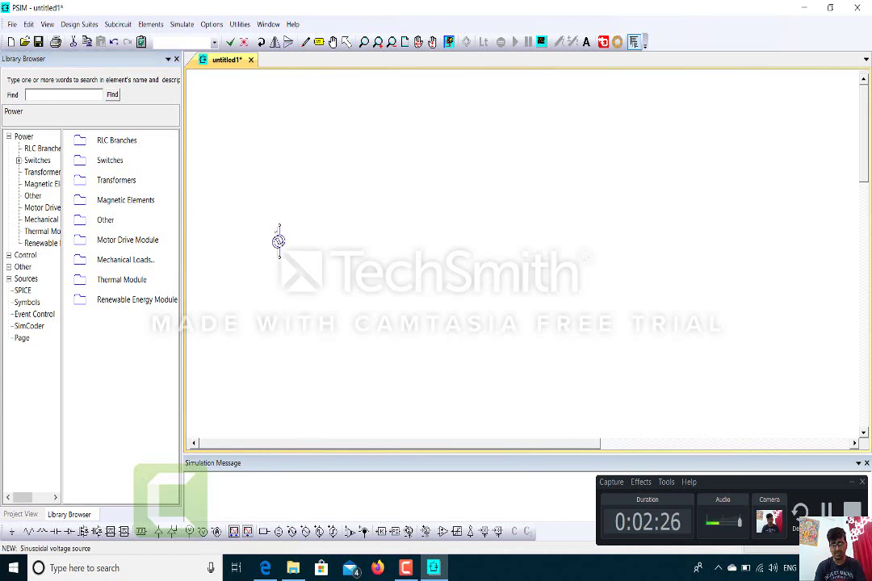
key(Escape)
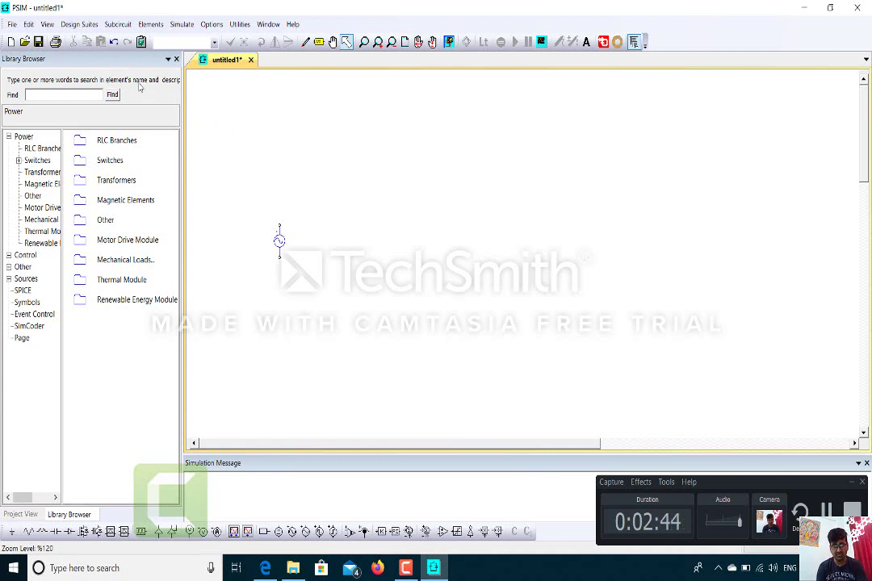
Step: Search the element library for "thyris" and place two upward-pointing thyristors side by side, above and to the right of the voltage source
click(67, 95)
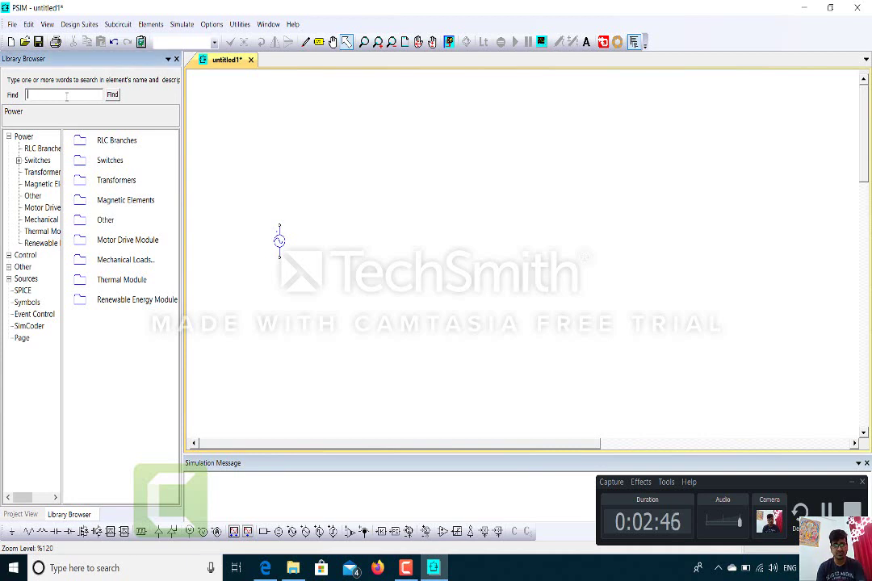
text(thyris)
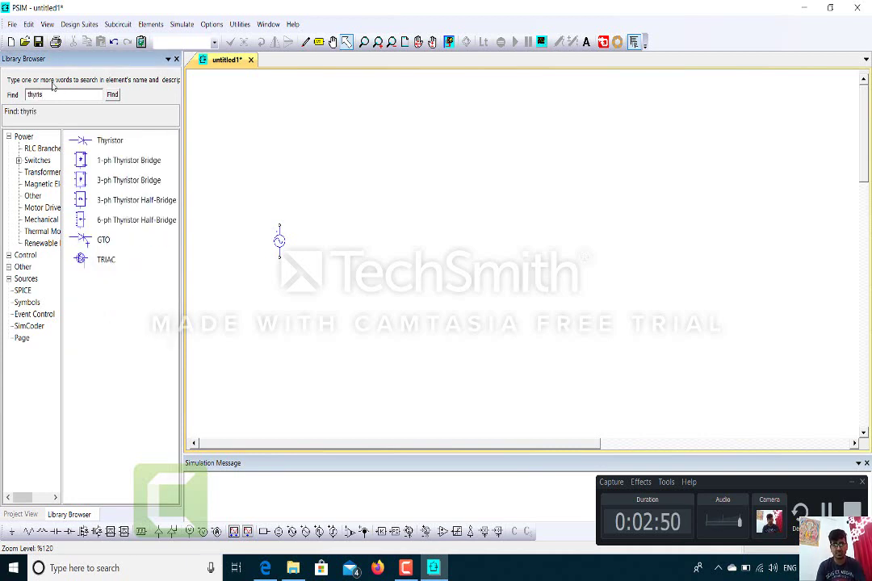
click(99, 143)
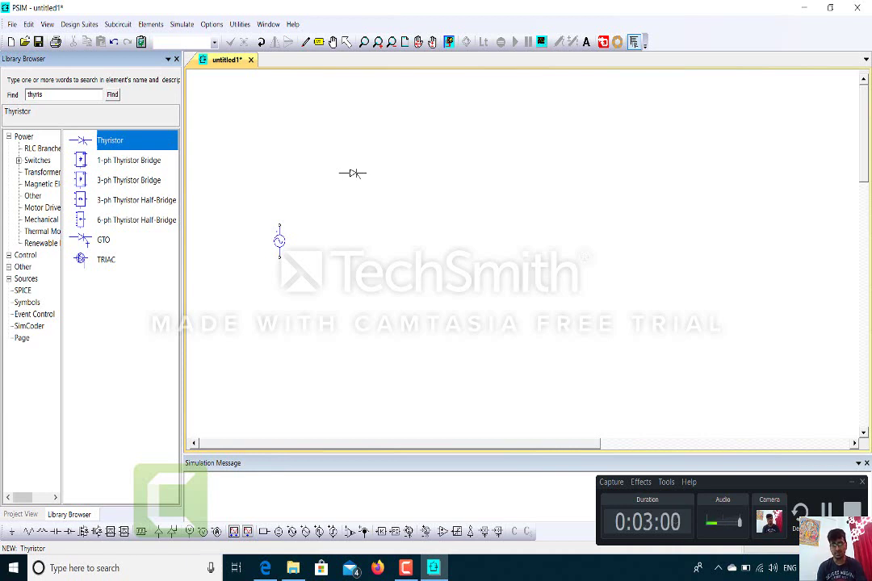
right_click(352, 173)
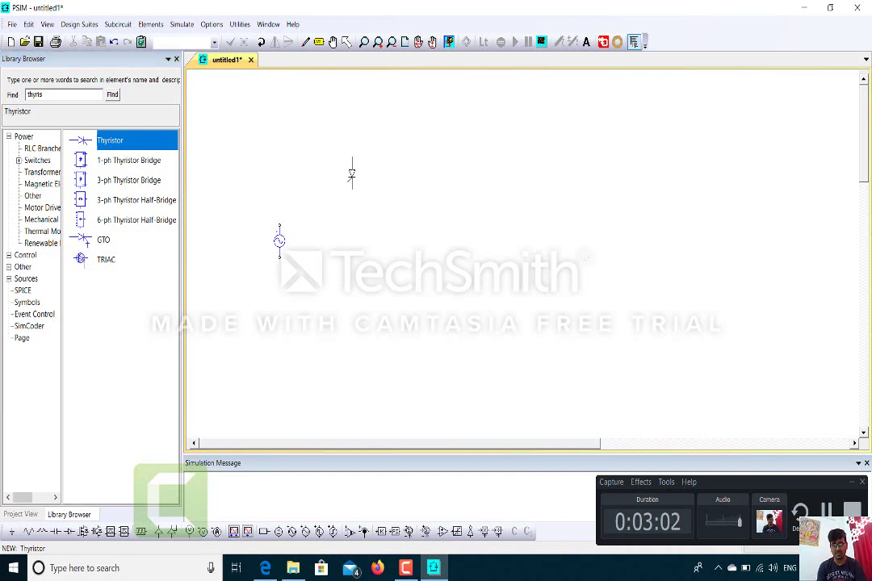
right_click(352, 173)
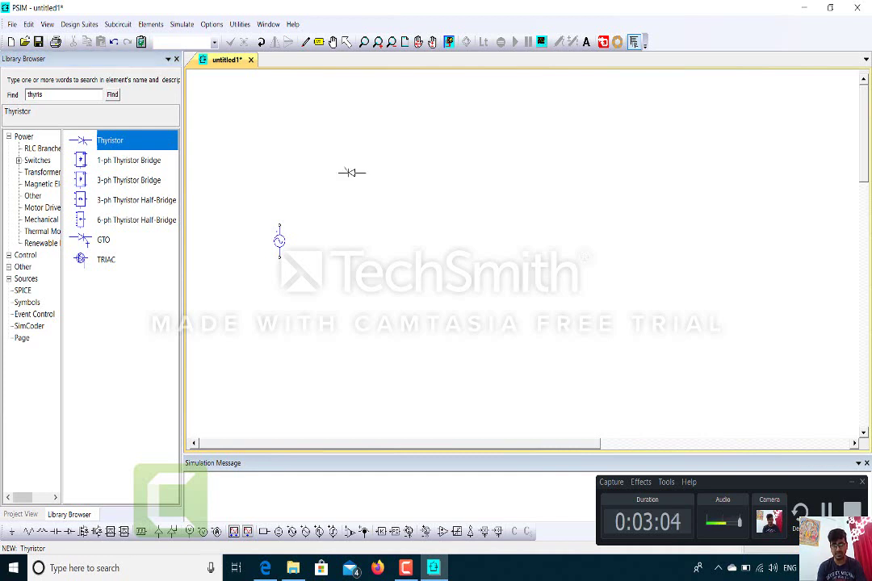
right_click(356, 173)
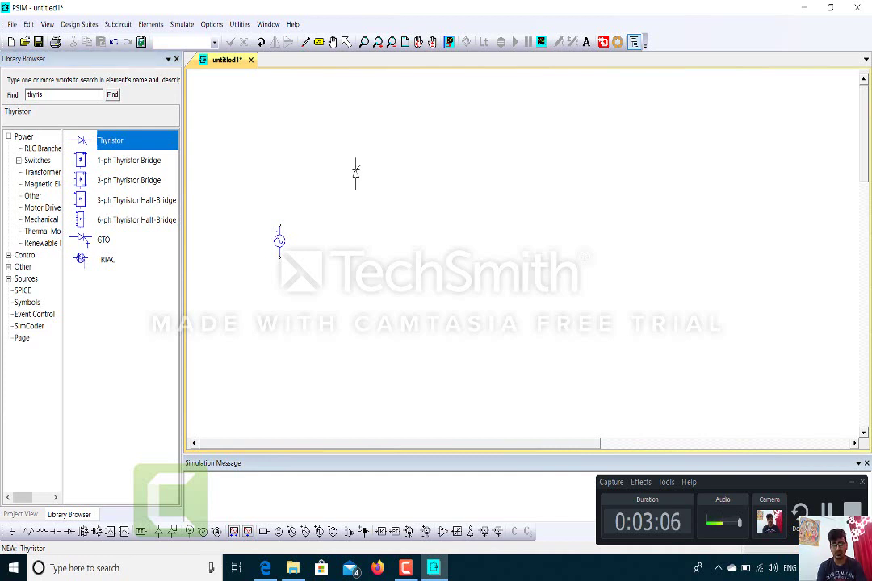
click(355, 173)
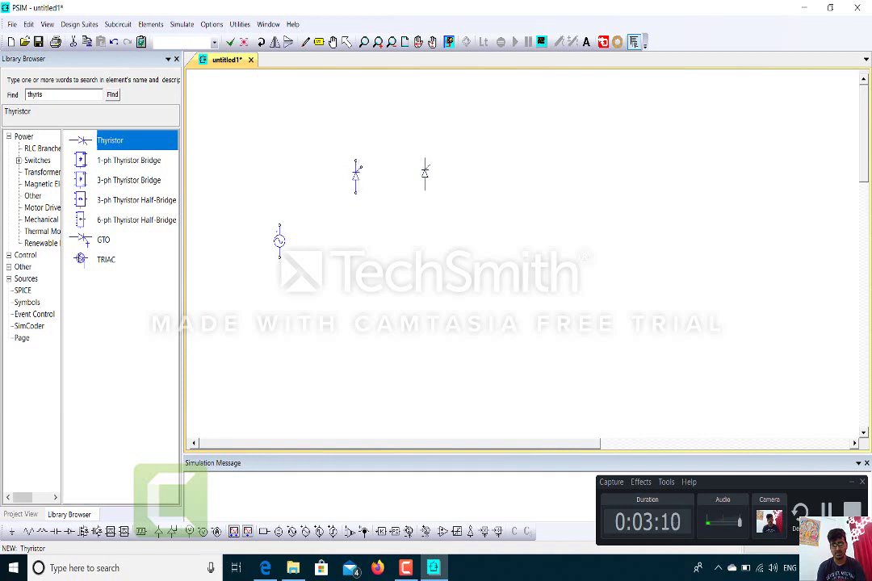
click(426, 174)
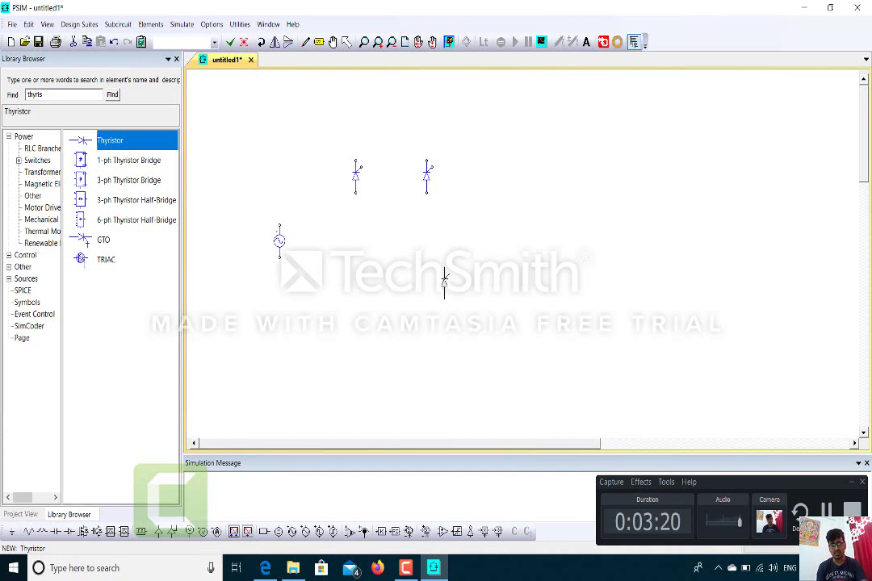
key(Escape)
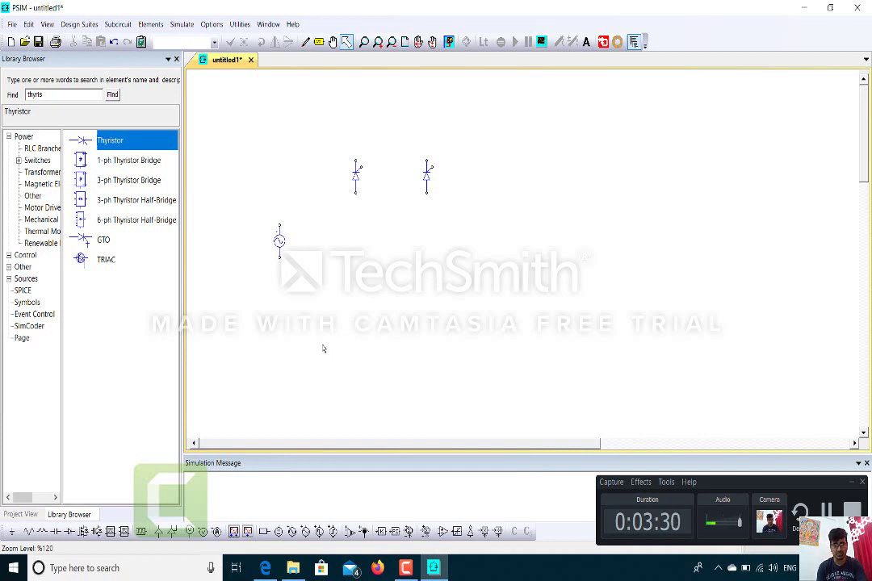
Step: Search the element library for "diode" and place two upward-pointing diodes, one below each thyristor
double_click(69, 94)
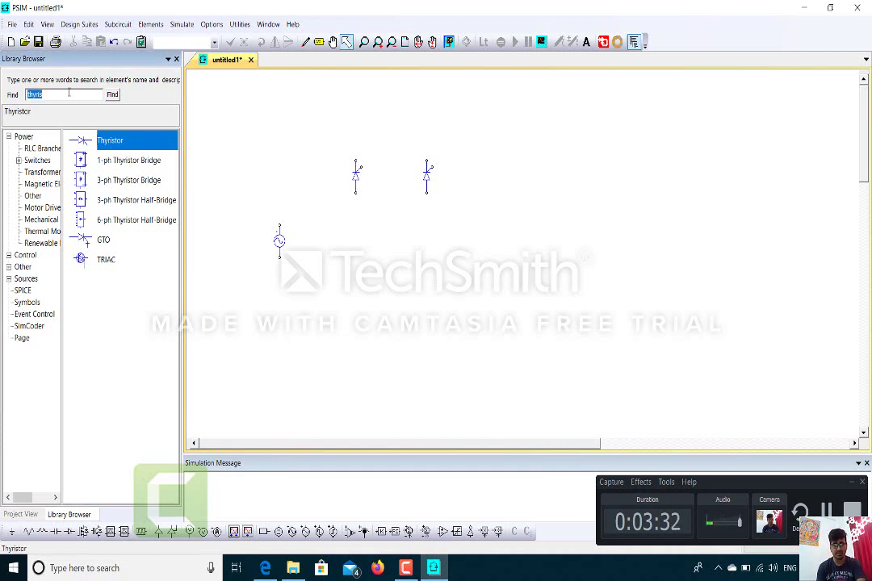
text(dicoe)
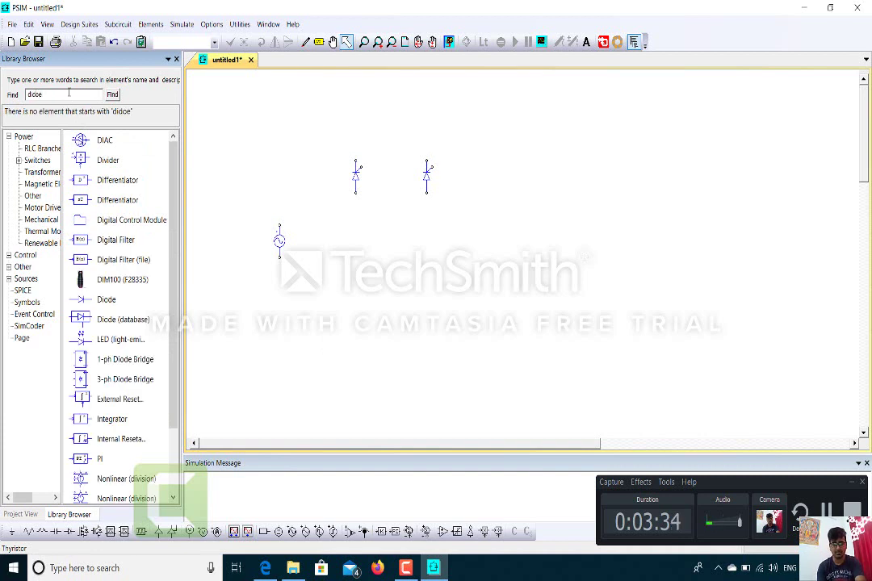
key(BackSpace)
key(BackSpace)
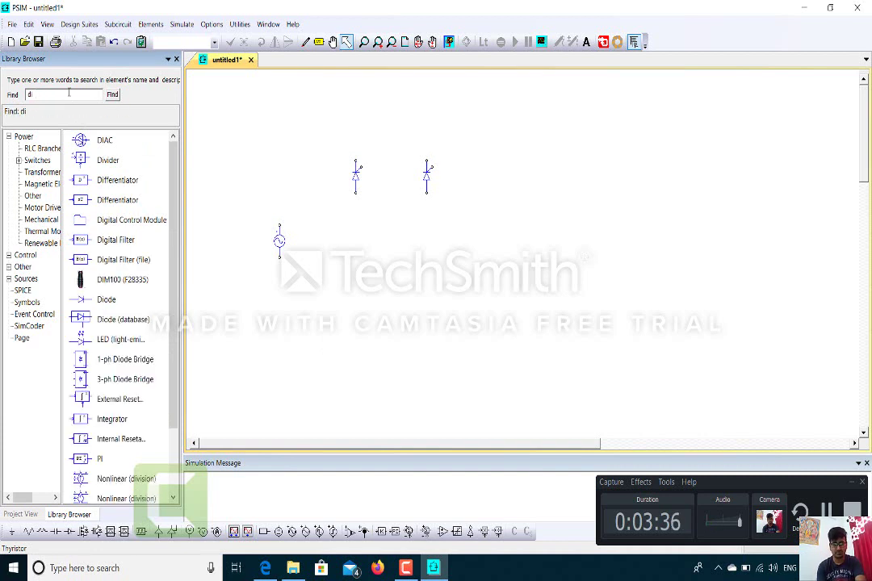
text(ode)
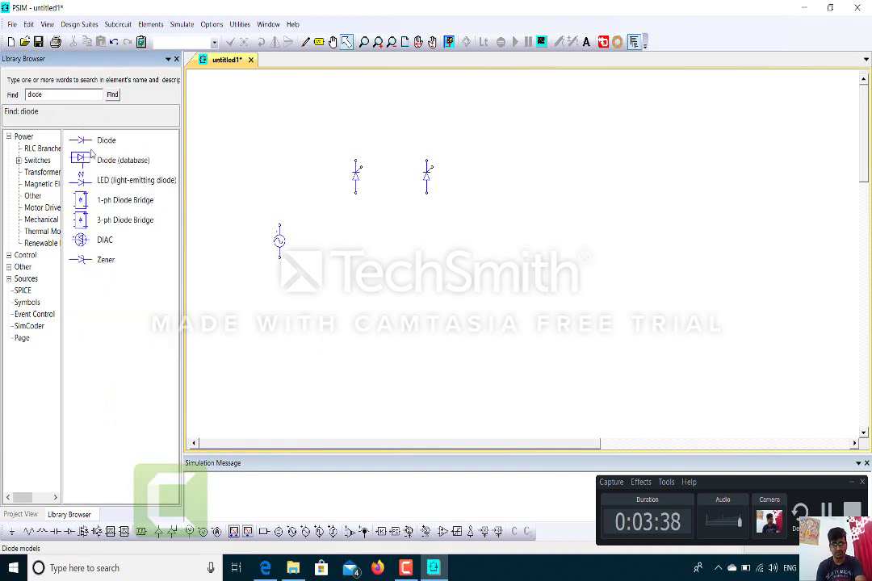
click(92, 143)
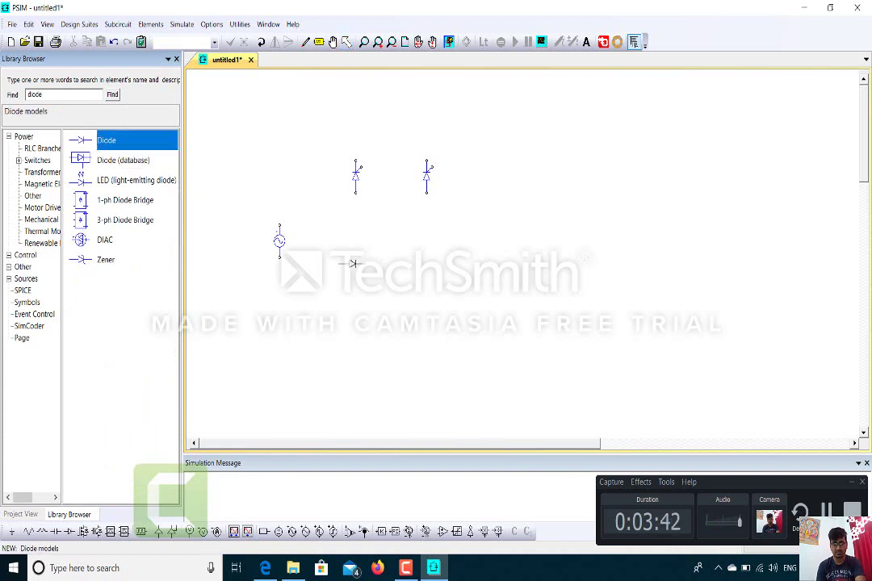
right_click(351, 265)
right_click(351, 267)
right_click(351, 269)
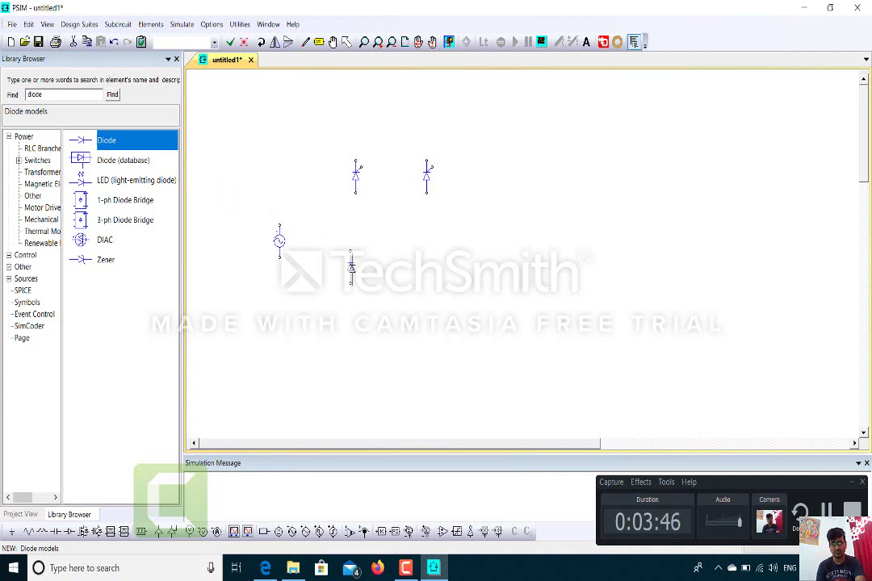
click(351, 269)
click(426, 267)
key(Escape)
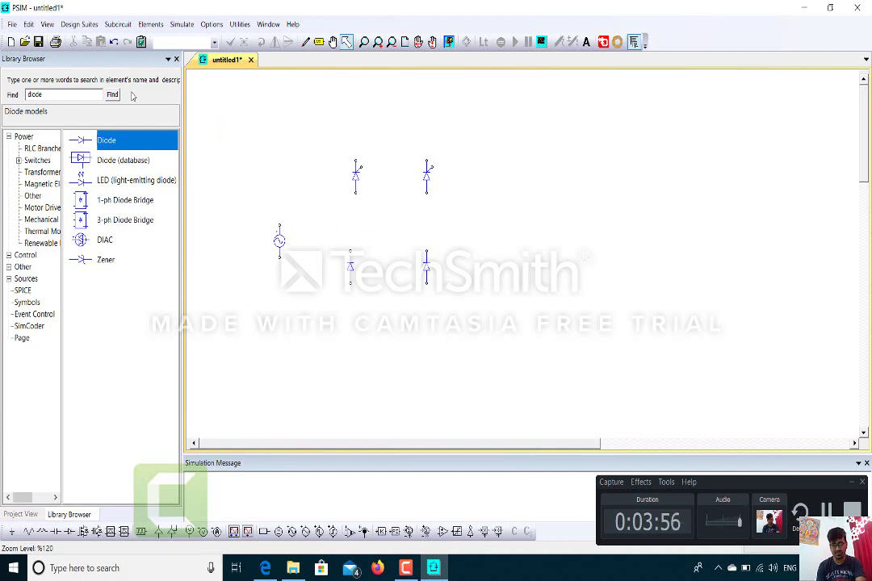
Step: Search the element library for "resi" and place one vertical resistor to the right of the thyristor and diode columns
double_click(66, 94)
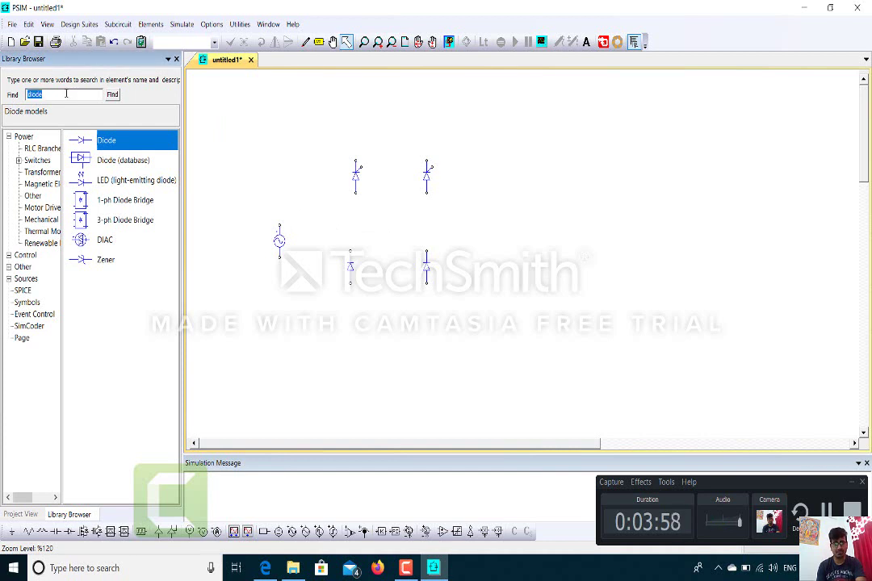
click(66, 93)
double_click(66, 93)
text(res)
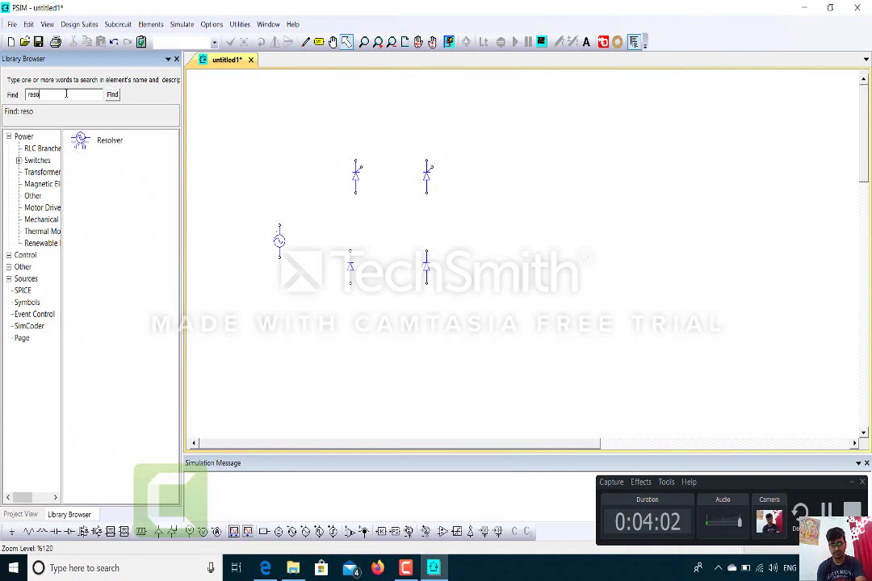
text(i)
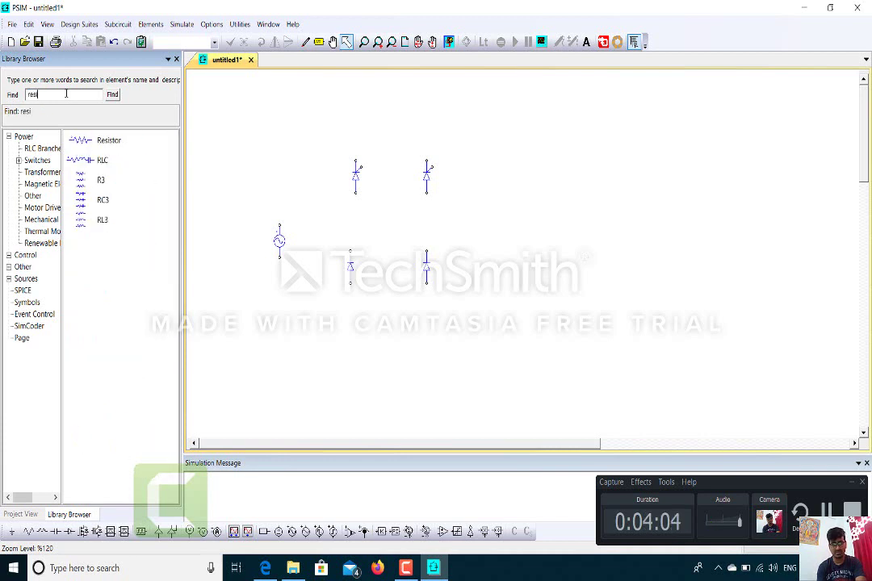
click(80, 140)
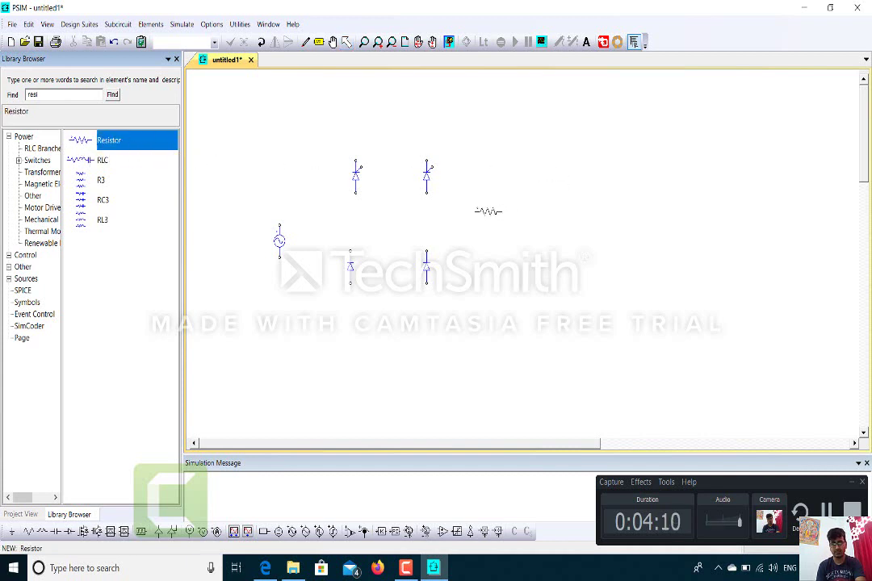
right_click(486, 212)
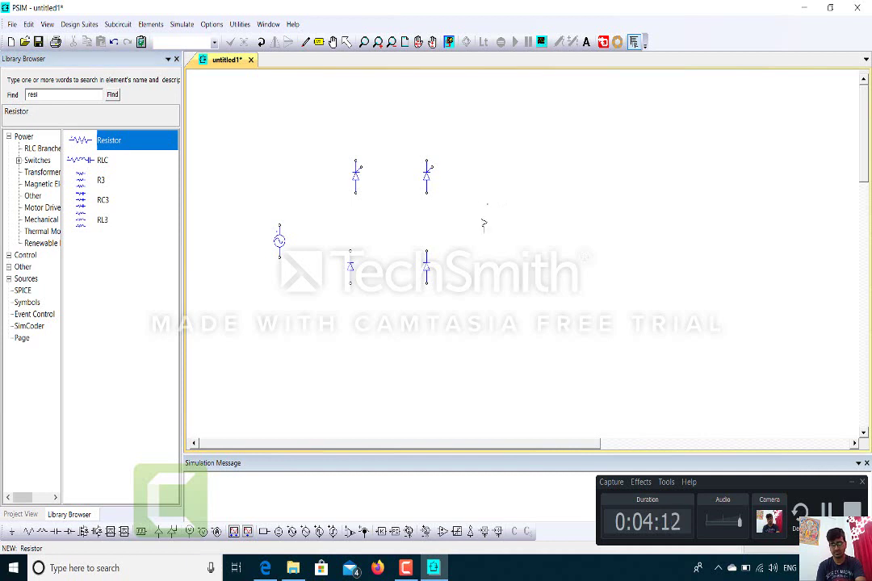
click(486, 210)
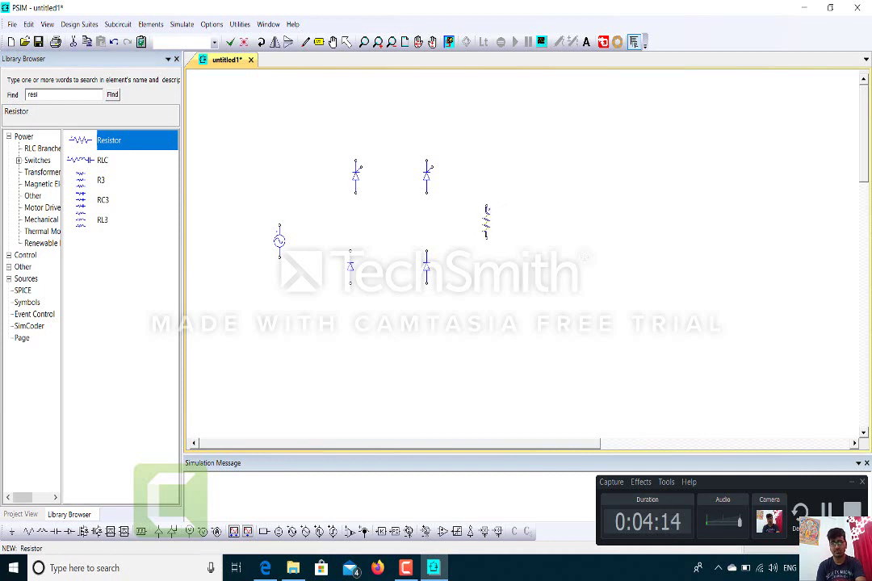
key(Escape)
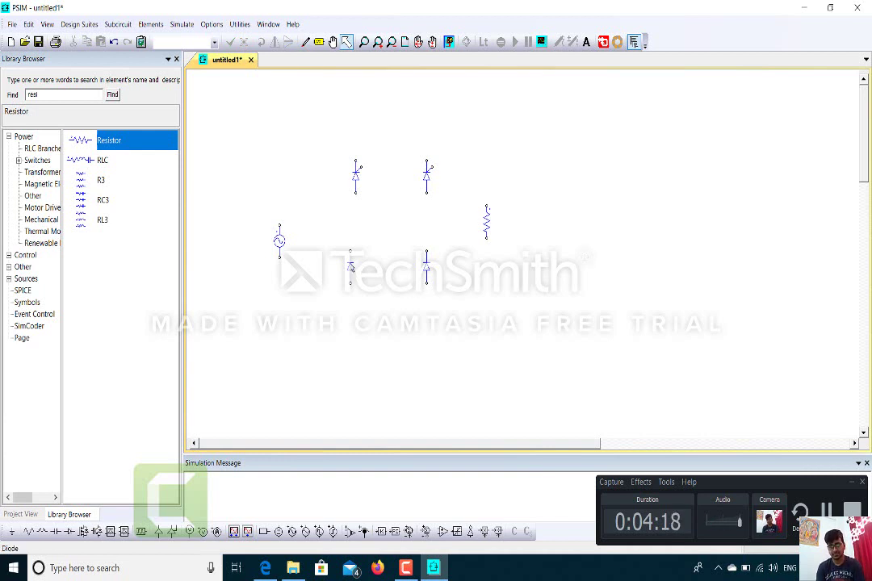
Step: Align the left diode under the left thyristor and wire both thyristors and both diodes into a closed rectangular bridge loop
drag(350, 267, 360, 270)
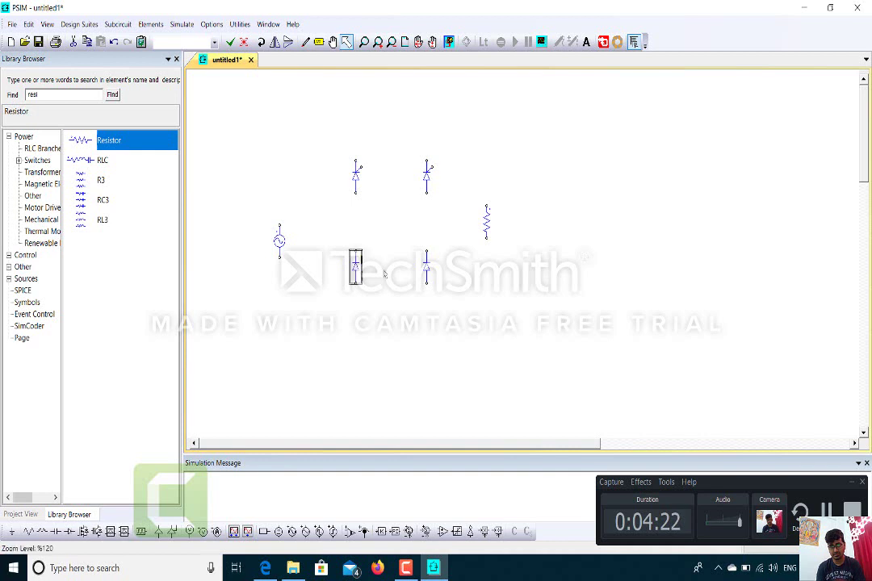
click(448, 321)
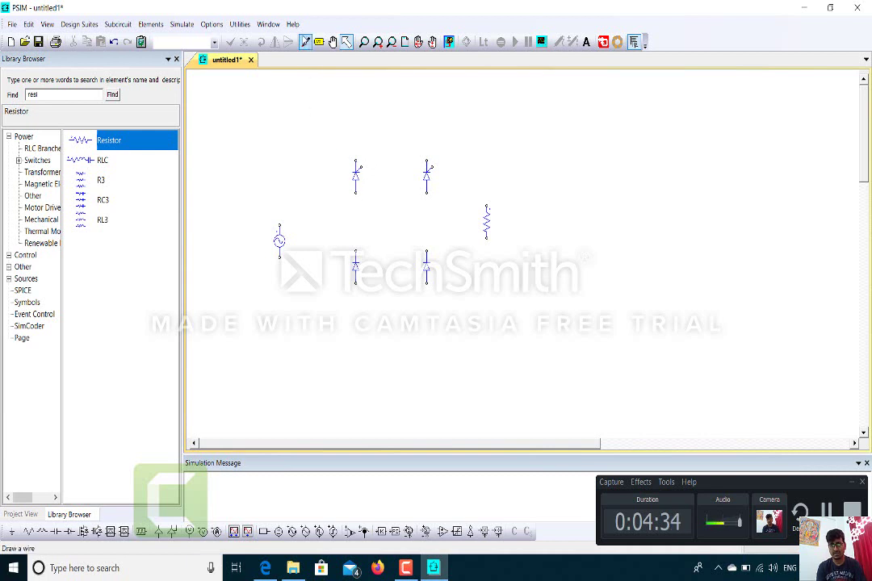
click(305, 43)
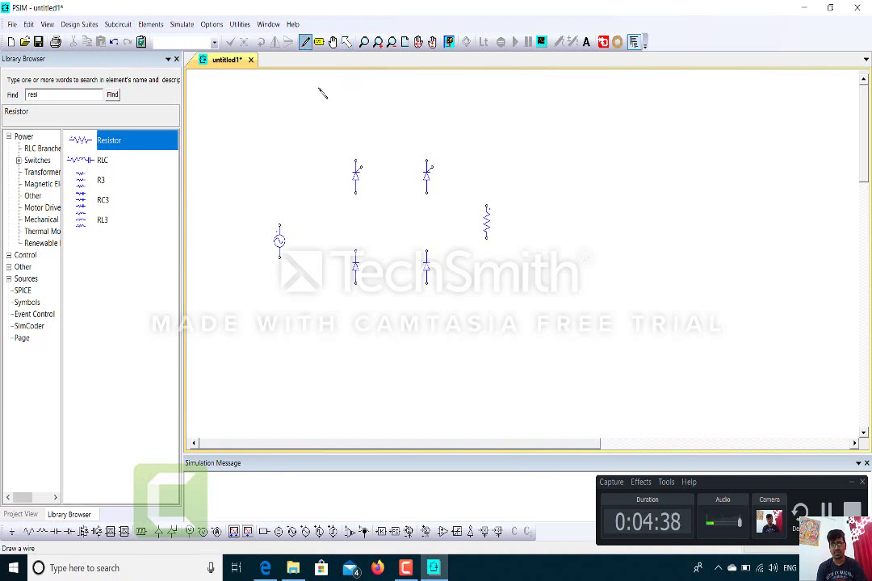
drag(356, 194, 360, 253)
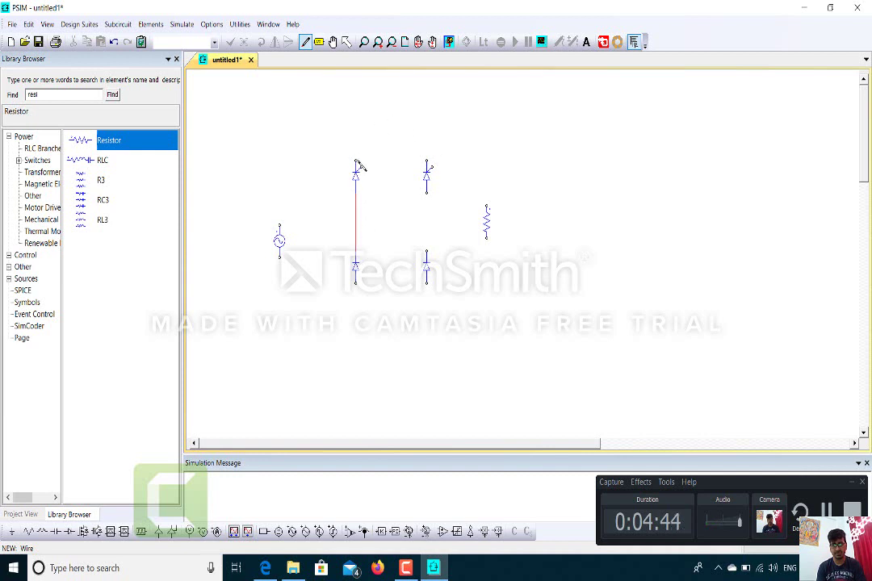
mouse_move(359, 166)
mouse_down()
mouse_move(356, 133)
mouse_move(428, 136)
mouse_move(430, 248)
mouse_up()
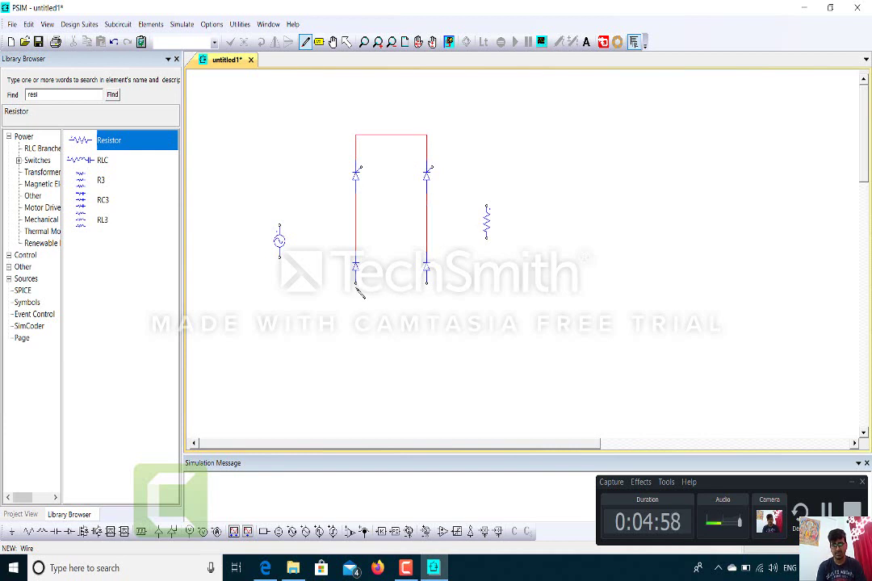
mouse_move(356, 283)
mouse_down()
mouse_move(356, 321)
mouse_move(432, 322)
mouse_move(430, 279)
mouse_move(428, 320)
mouse_up()
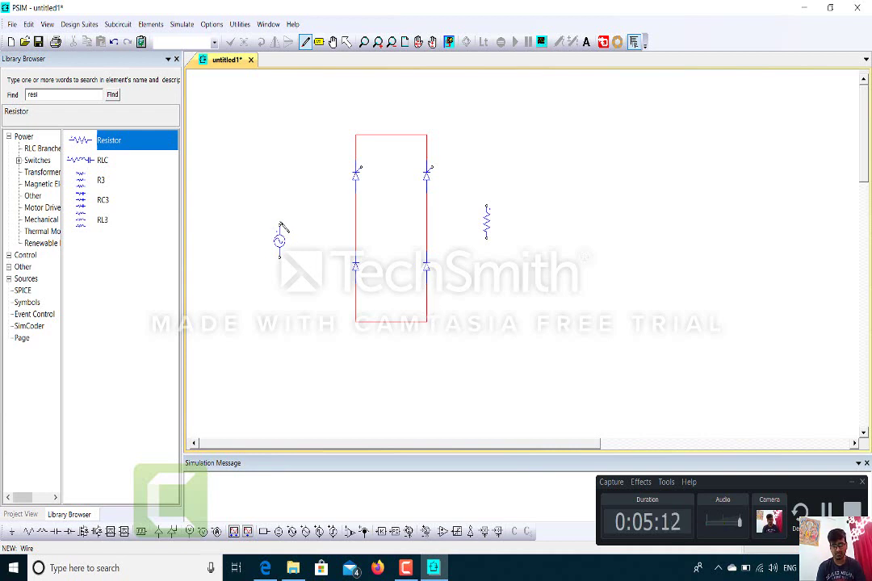
drag(280, 226, 355, 227)
drag(280, 257, 430, 256)
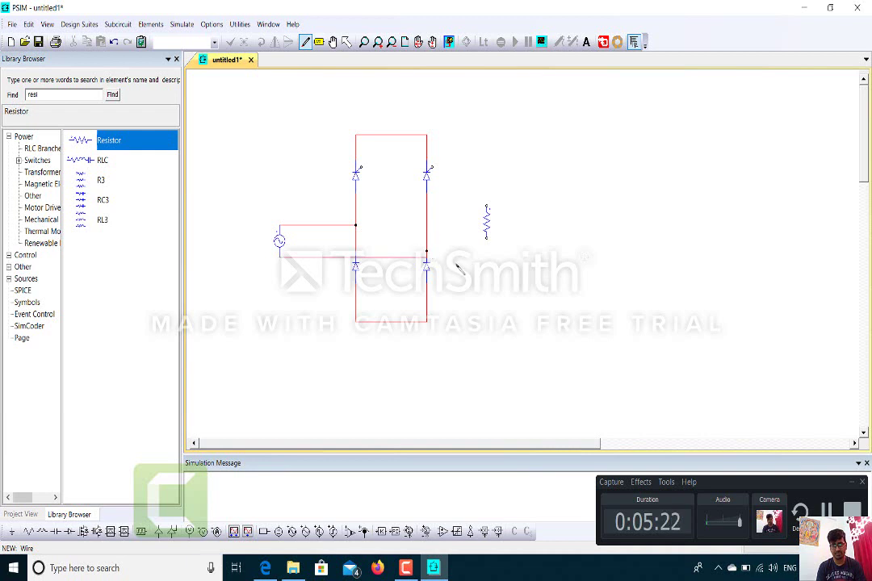
key(ctrl+z)
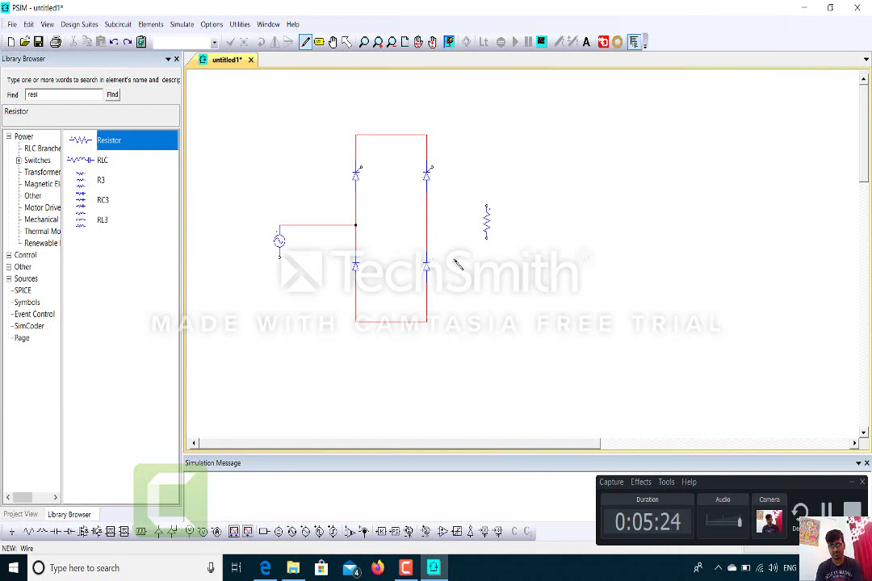
drag(281, 257, 428, 260)
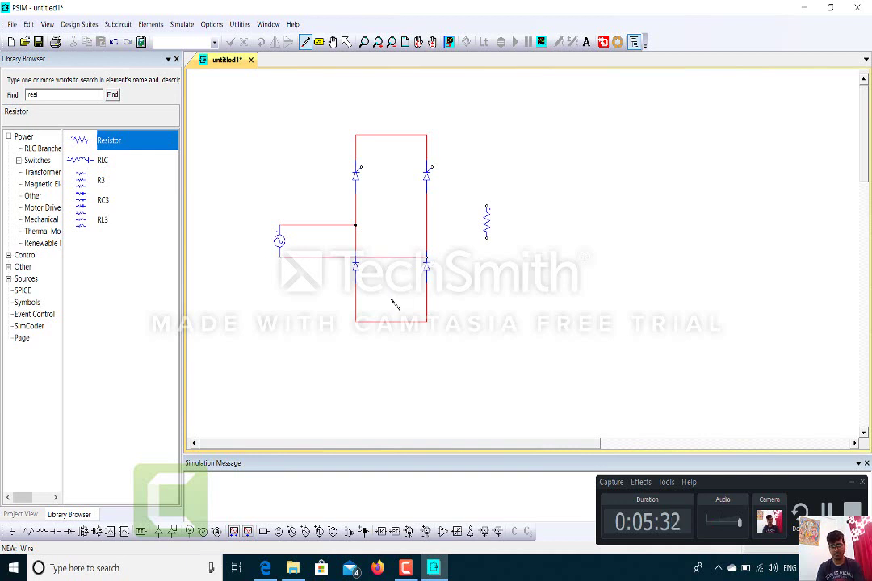
key(ctrl+z)
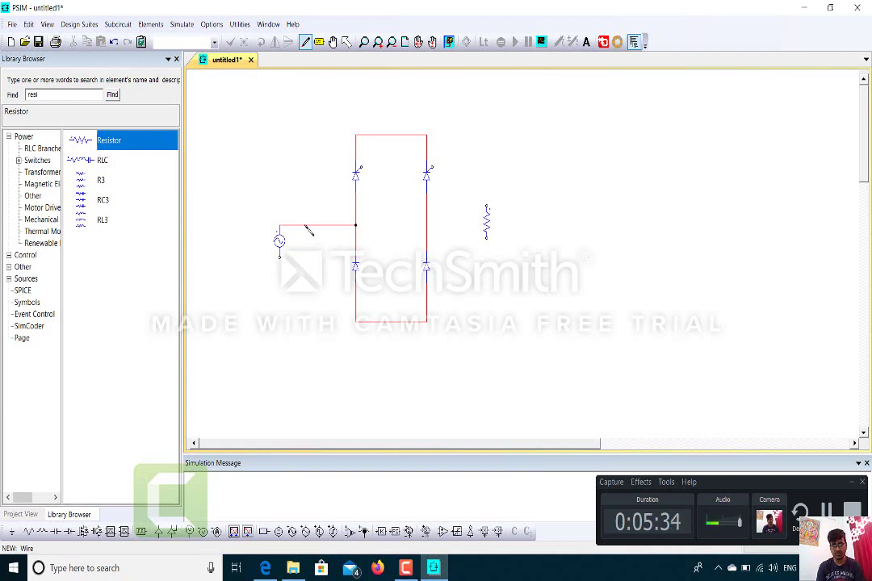
key(Escape)
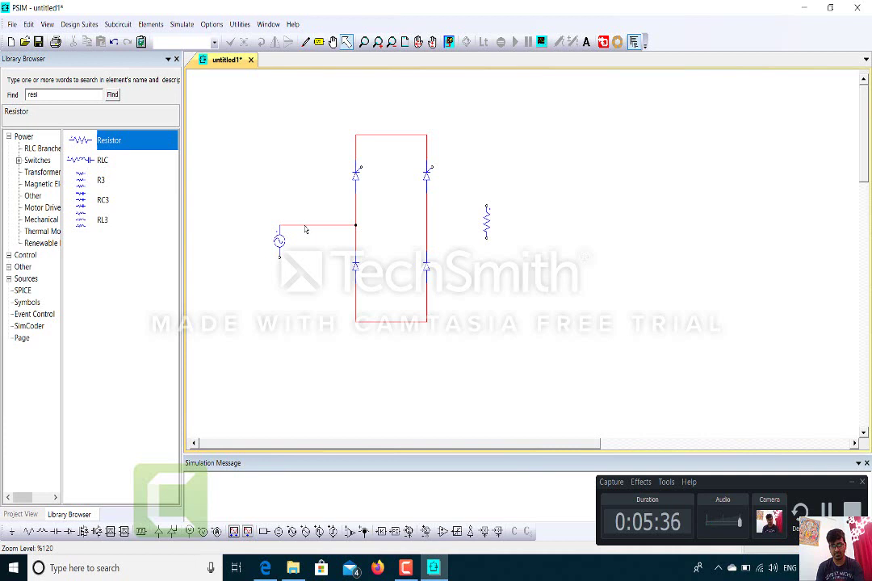
click(305, 227)
key(Delete)
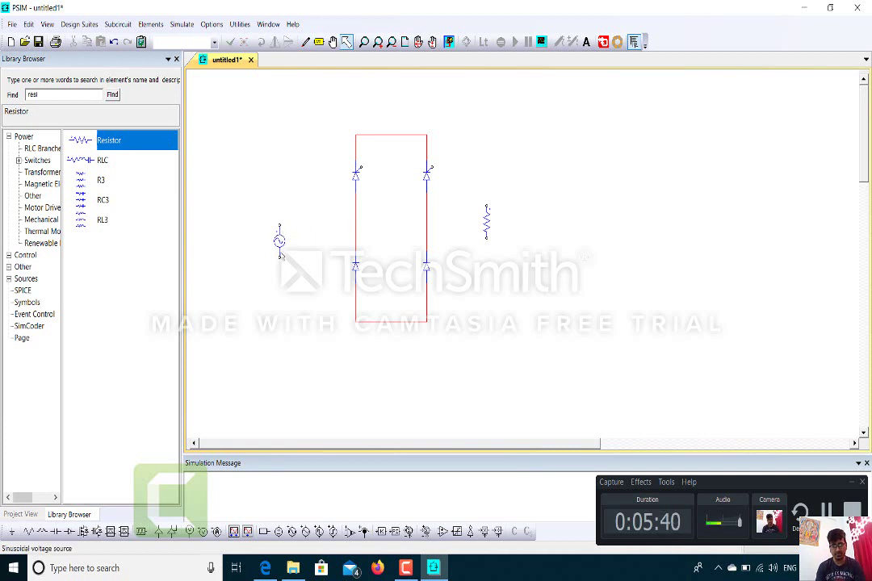
Step: Move the voltage source slightly up and wire its lower terminal to the right bridge leg and its upper terminal to the left leg's midpoint
drag(279, 255, 282, 235)
click(312, 188)
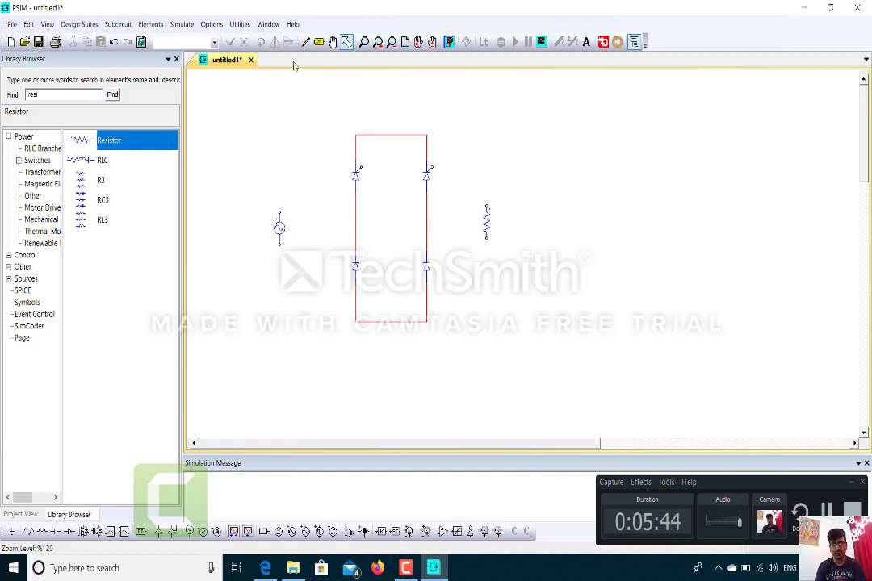
click(306, 42)
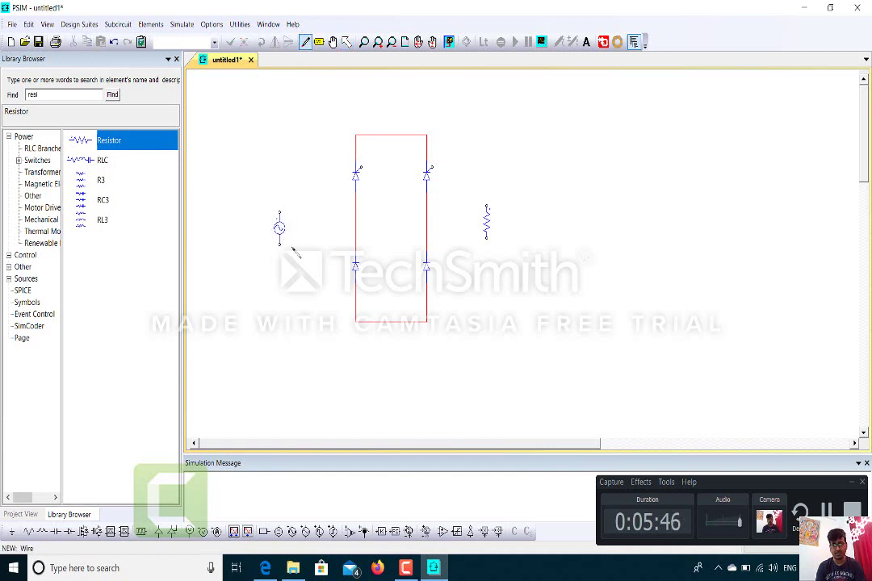
drag(283, 245, 428, 245)
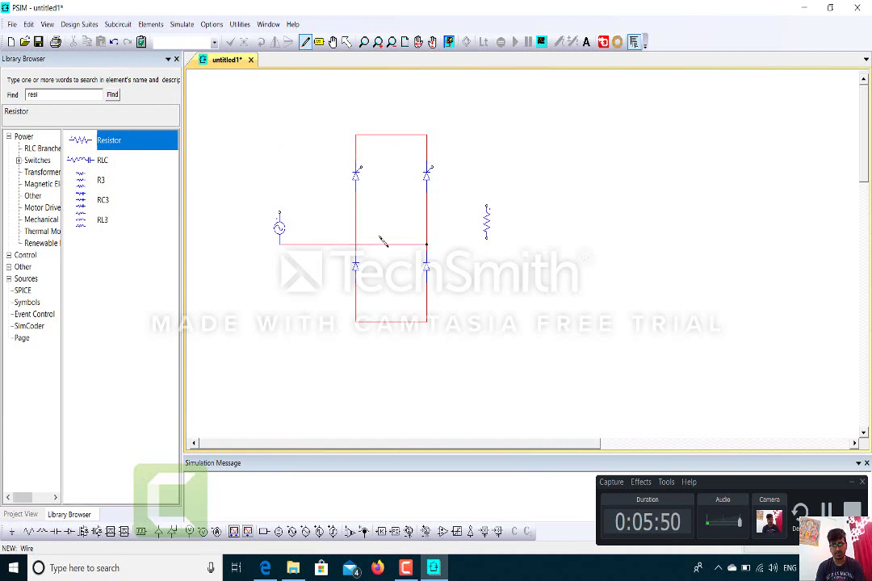
drag(280, 213, 356, 214)
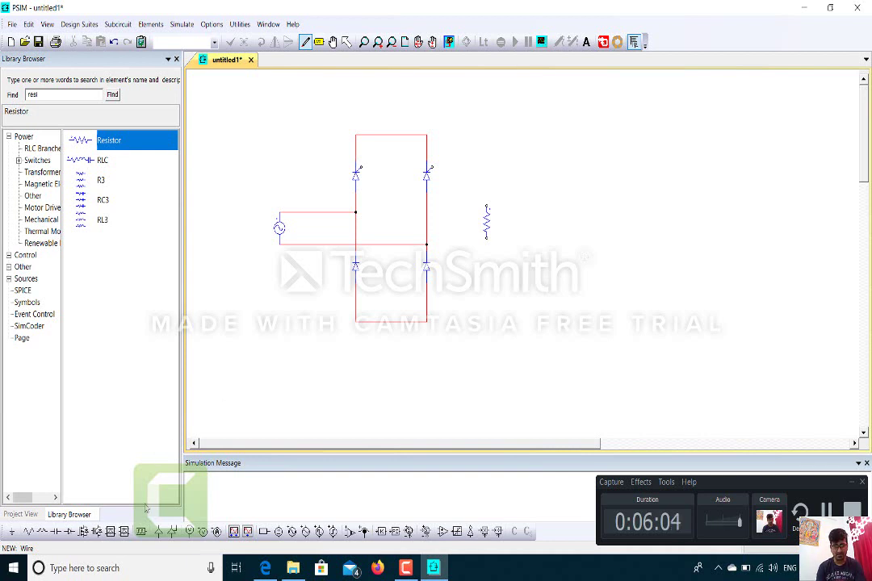
Step: Place two gating blocks, one to the left of the left thyristor and one to the right of the right thyristor
click(142, 532)
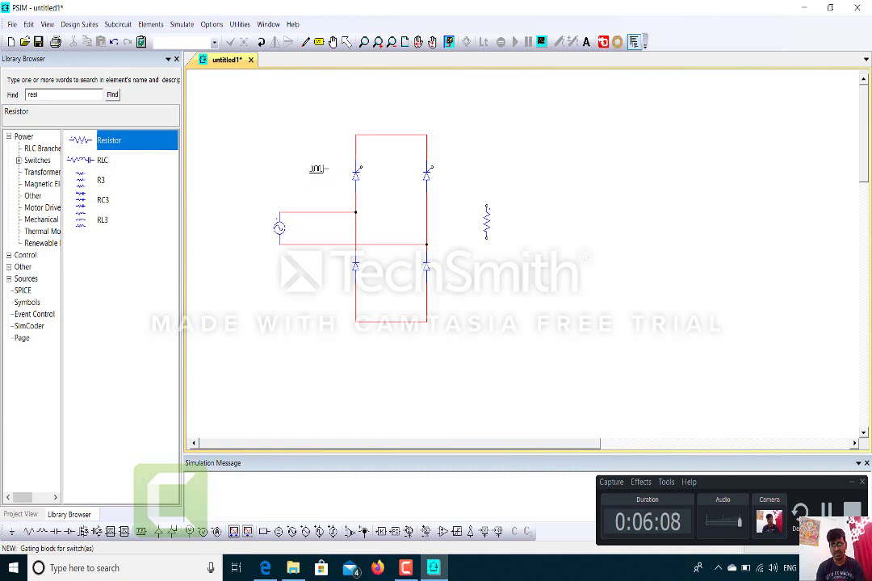
click(319, 162)
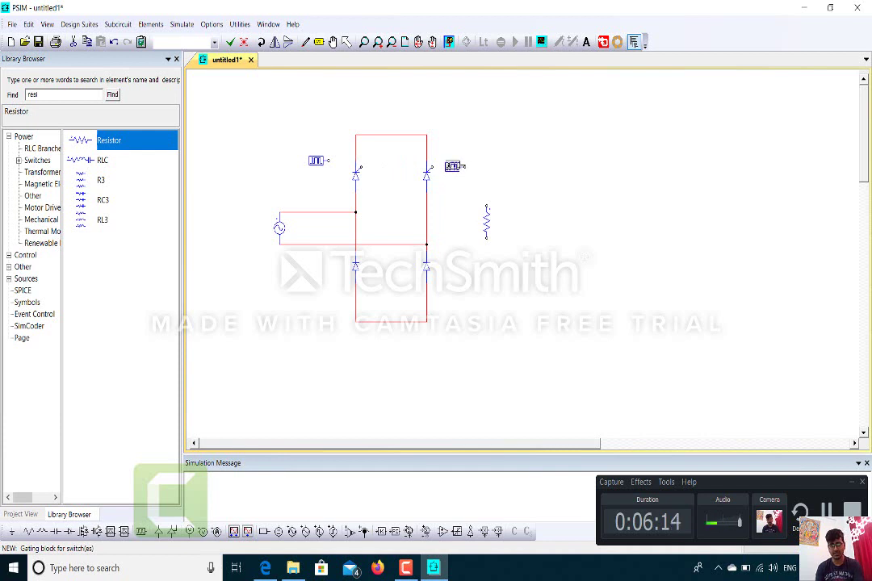
click(455, 167)
key(Escape)
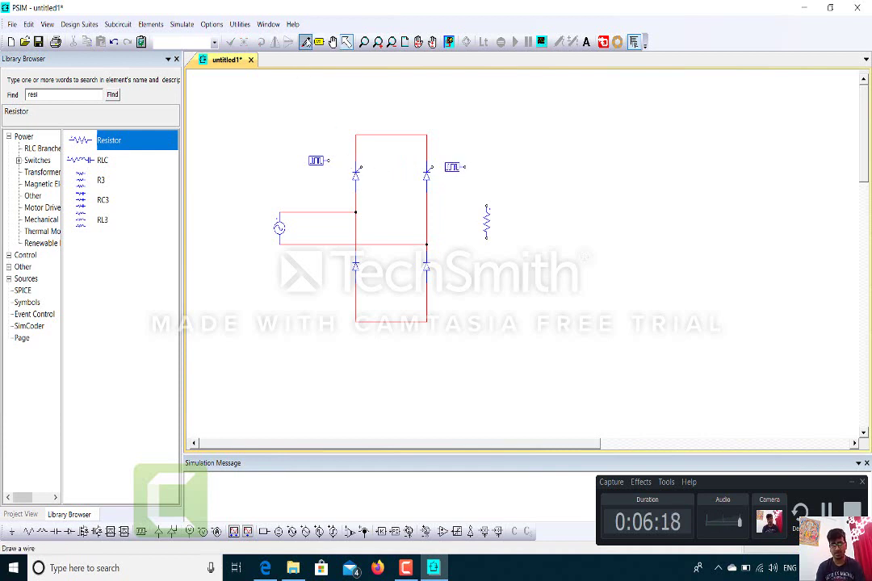
Step: Wire each gating block's output to the gate of its neighbouring thyristor, routing the right wire over the top of its block
click(305, 42)
drag(329, 160, 360, 169)
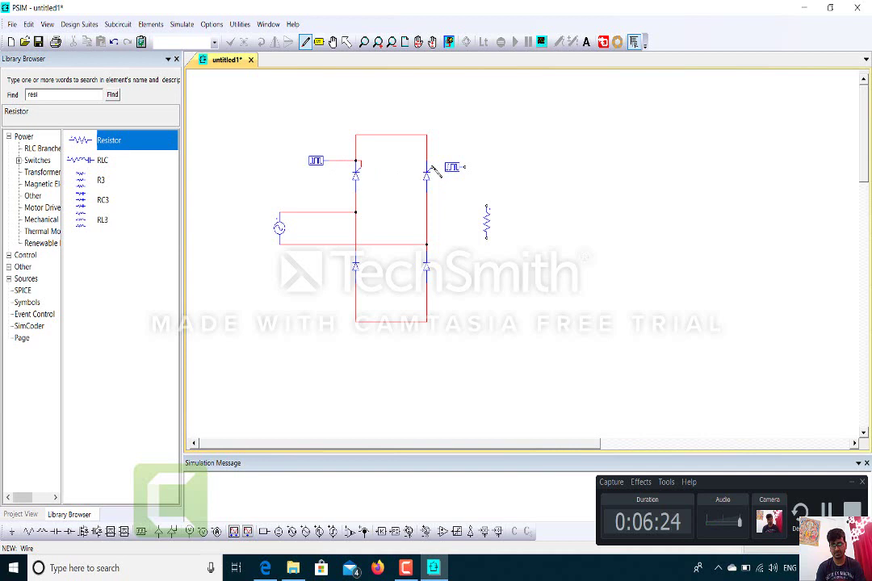
drag(432, 148, 464, 167)
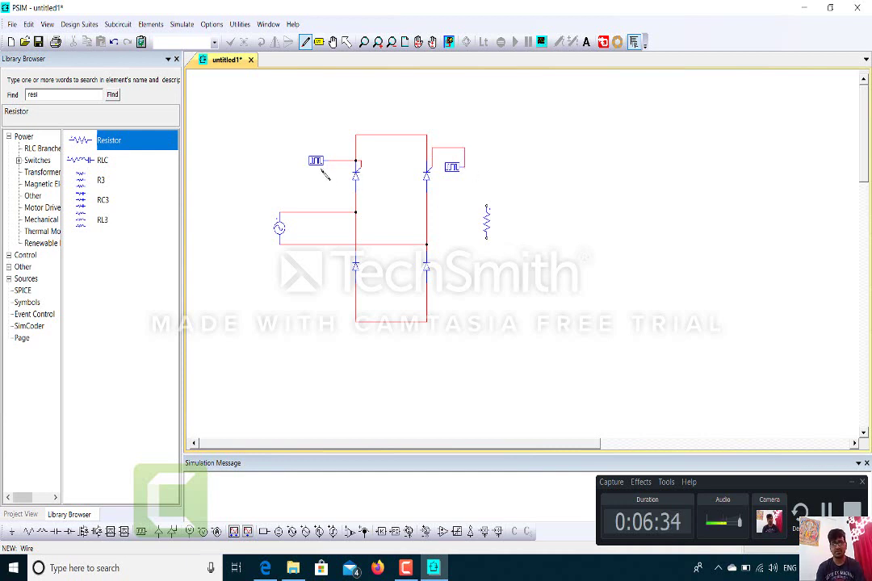
key(Escape)
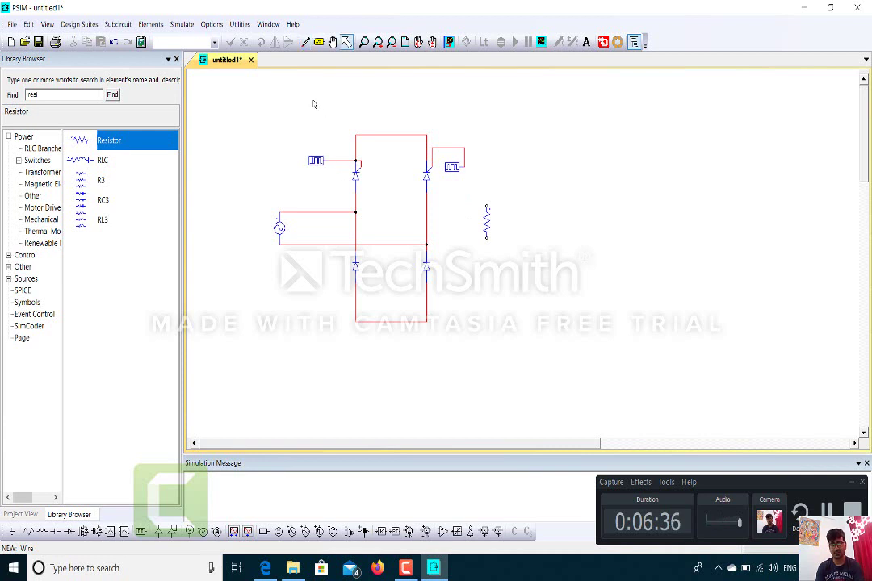
Step: Delete the horizontal wires between the left gating block and its thyristor's gate, and move that block inside the bridge above the gate
click(337, 162)
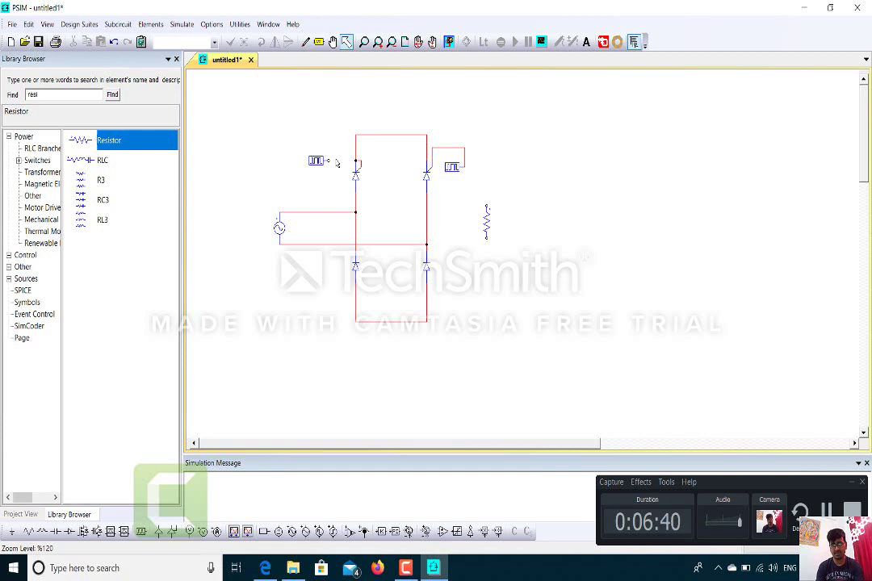
click(360, 163)
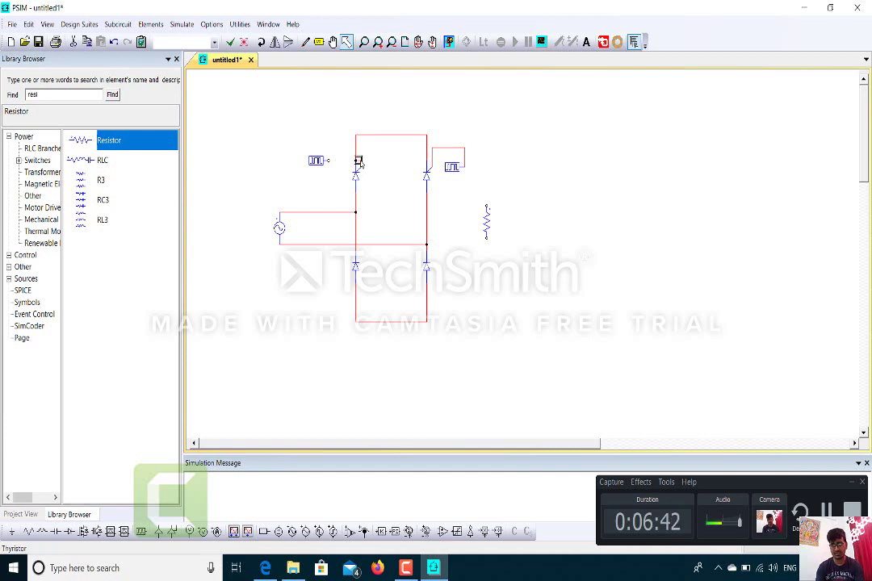
click(361, 164)
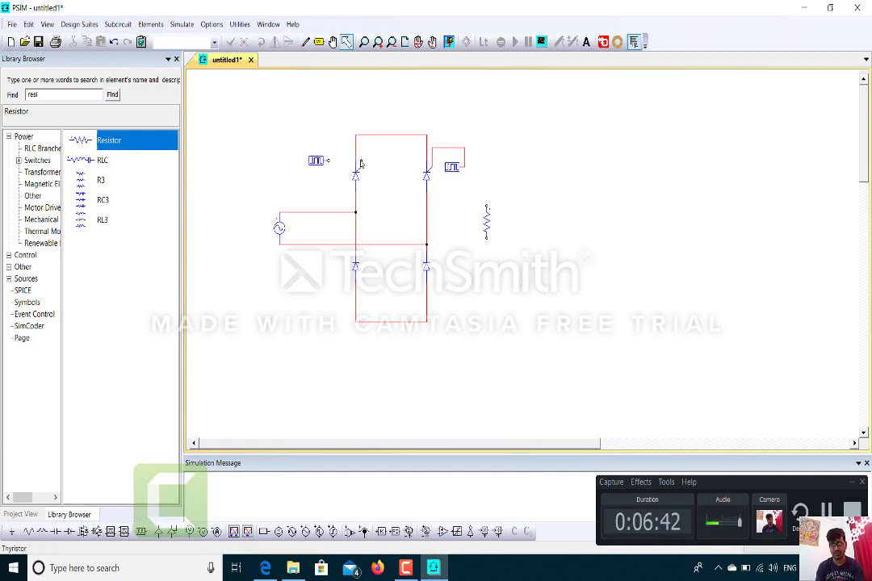
click(318, 162)
drag(317, 163, 376, 151)
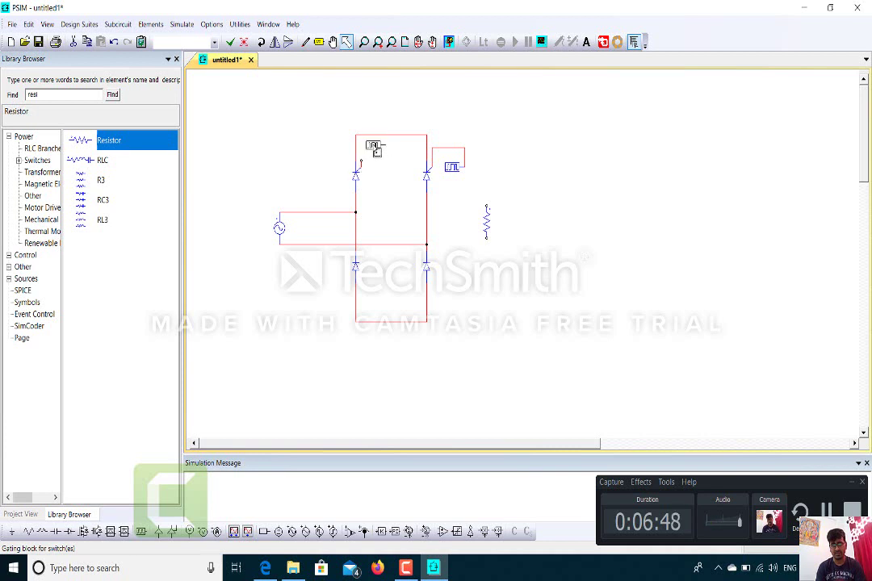
click(388, 184)
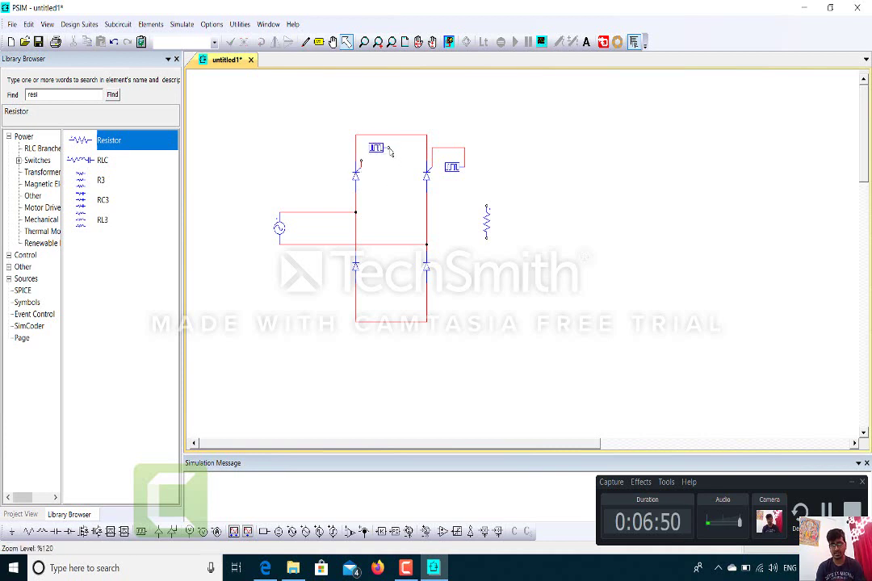
Step: Wire the left gating block's output down and across to the gate of the left thyristor
click(305, 41)
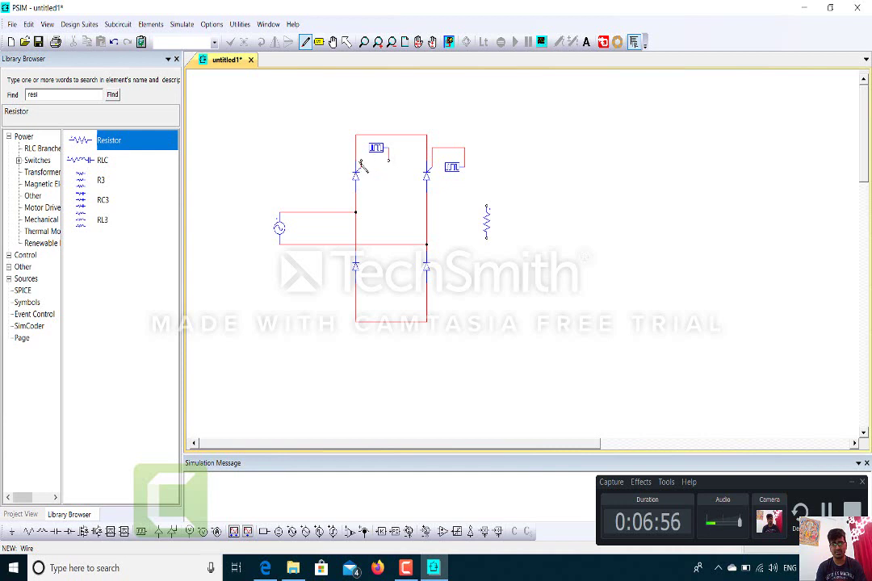
drag(362, 162, 388, 162)
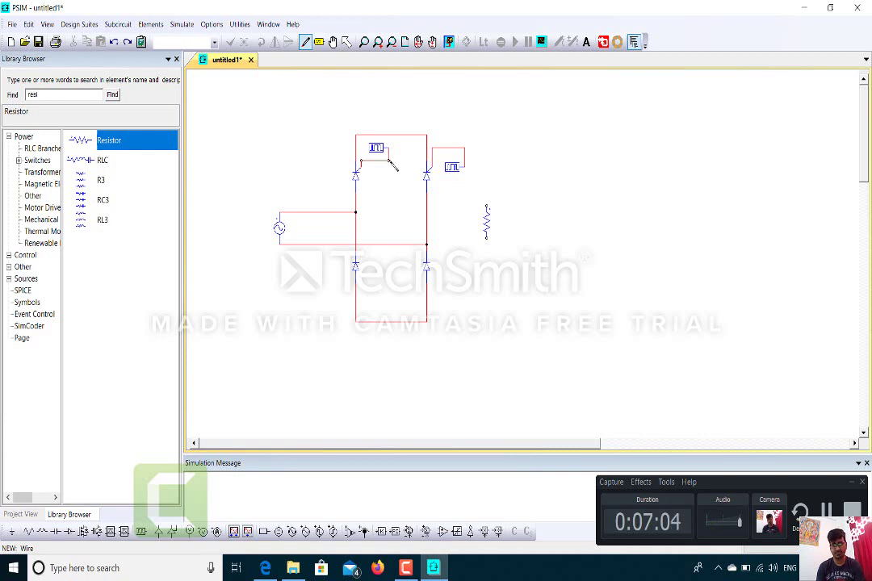
click(389, 161)
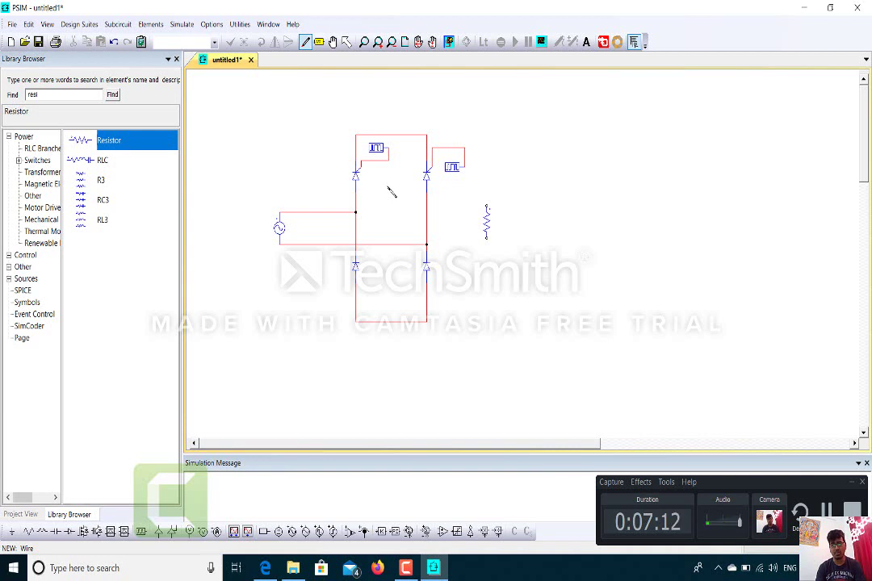
Step: Find the probes in the element library and place a current probe, rotated vertically, directly above the resistor
double_click(69, 95)
text(probe)
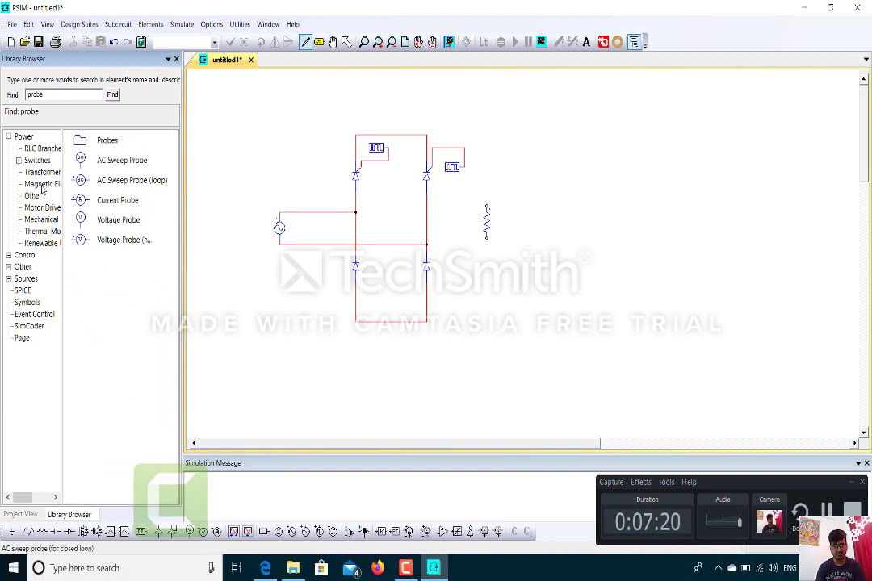
click(9, 255)
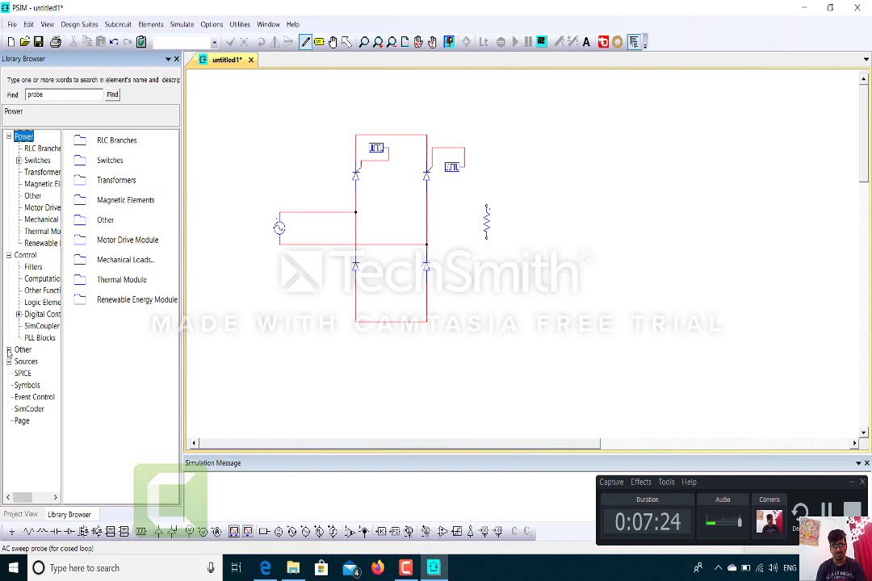
click(8, 349)
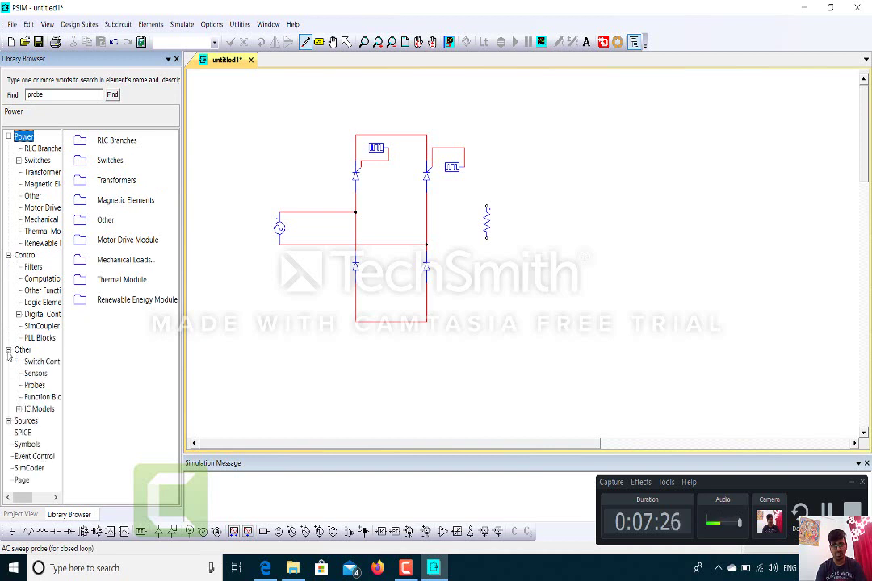
click(34, 387)
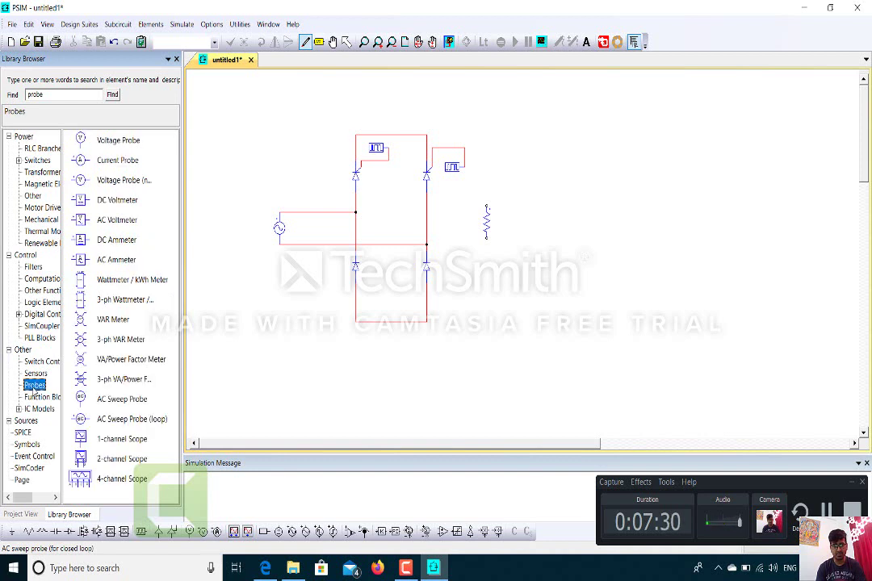
click(110, 164)
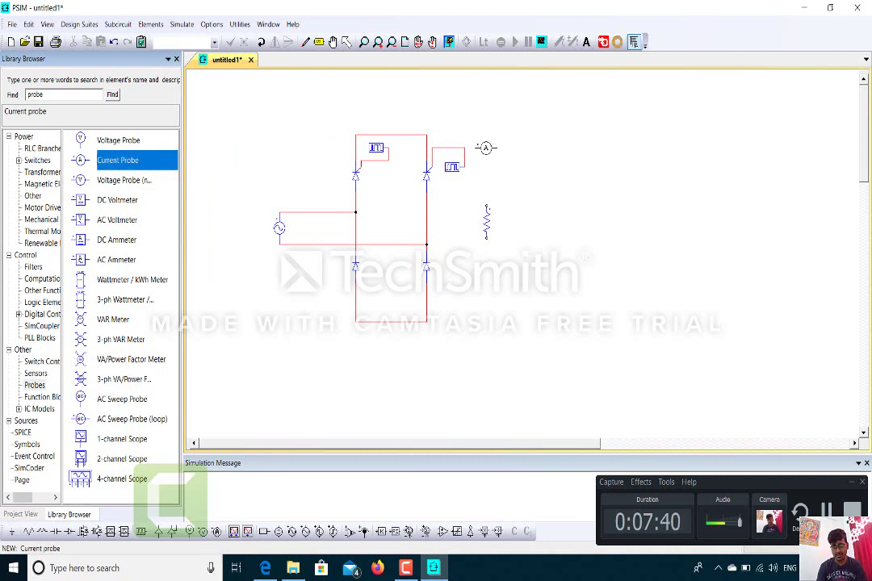
right_click(485, 148)
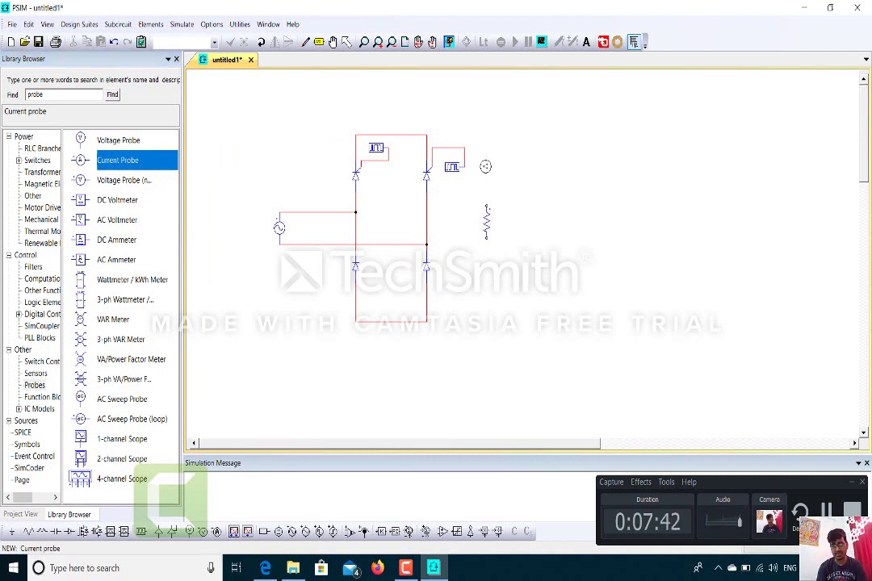
click(485, 168)
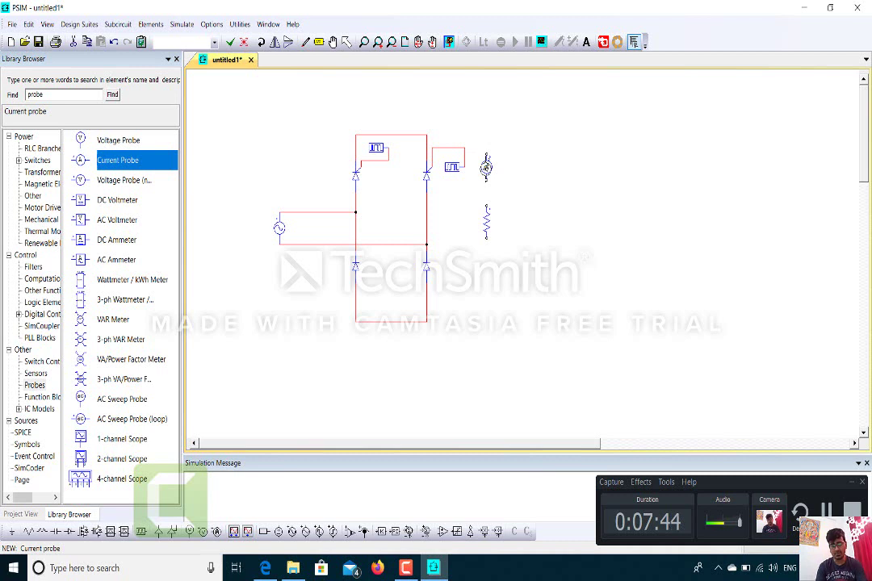
key(Escape)
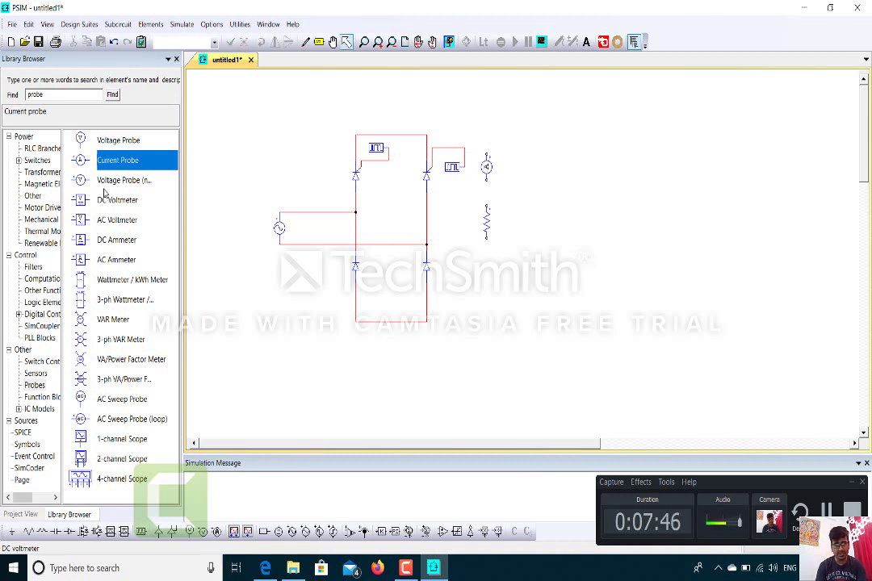
Step: Place a two-node voltage probe, rotated vertically, to the right of the resistor and current probe
click(121, 181)
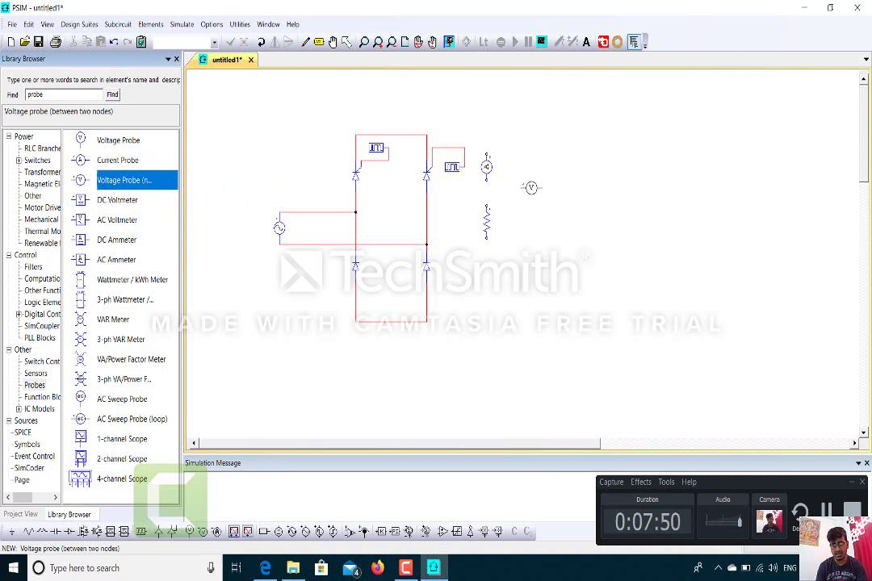
right_click(531, 191)
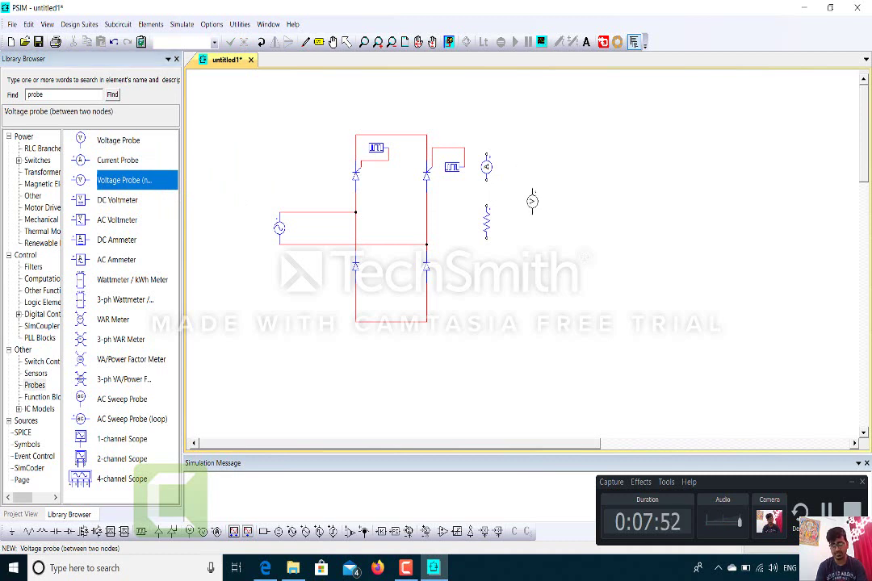
click(530, 199)
key(Escape)
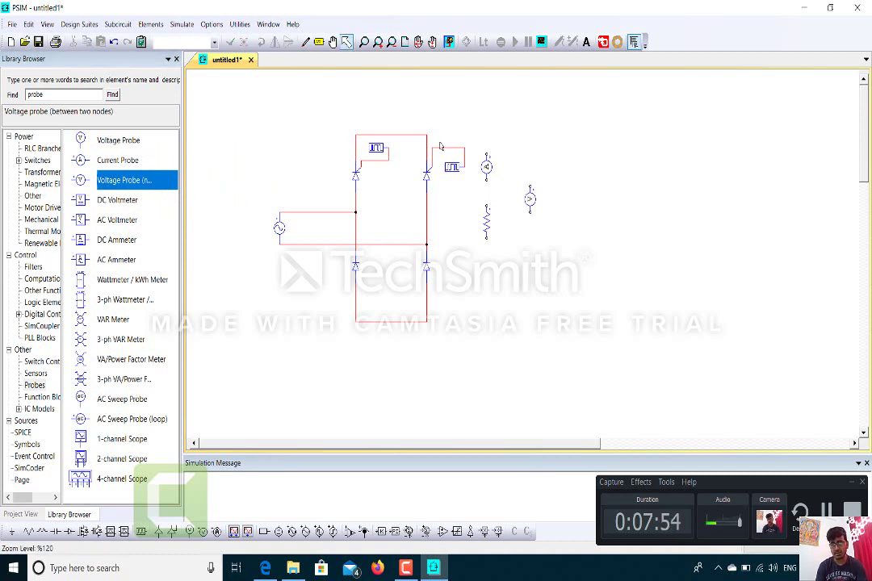
Step: Wire the current probe and resistor in series between the upper-right and lower-right corners of the bridge
click(305, 41)
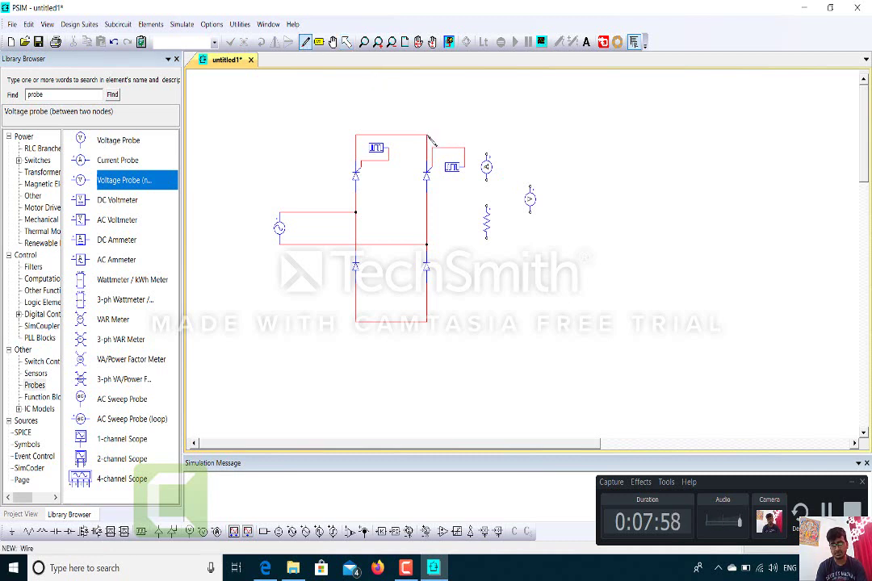
drag(428, 137, 486, 148)
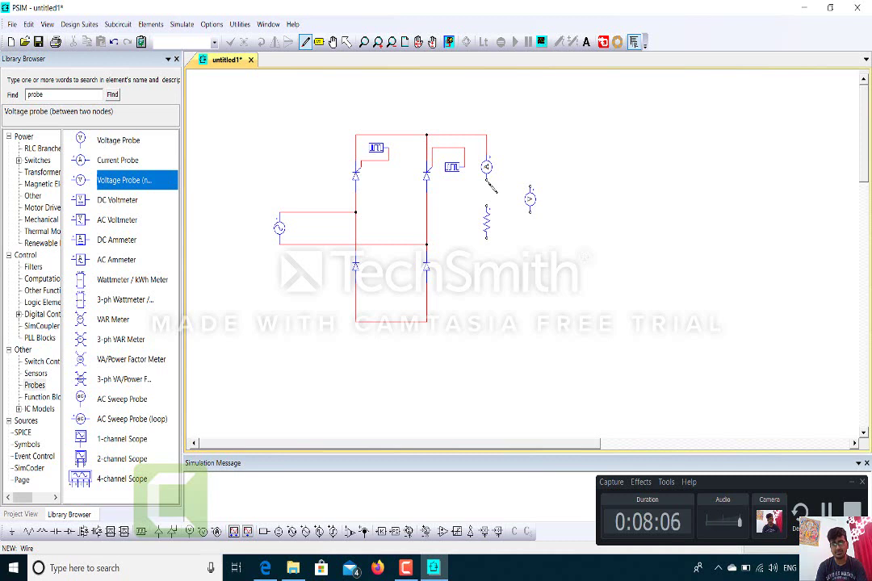
mouse_move(487, 182)
mouse_down()
mouse_move(500, 309)
mouse_move(495, 323)
mouse_move(487, 322)
mouse_up()
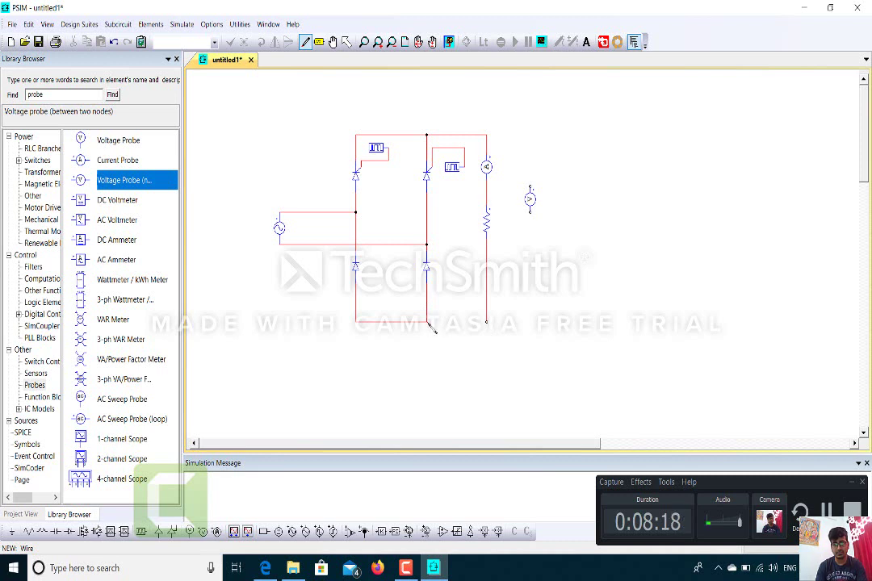
drag(429, 323, 487, 321)
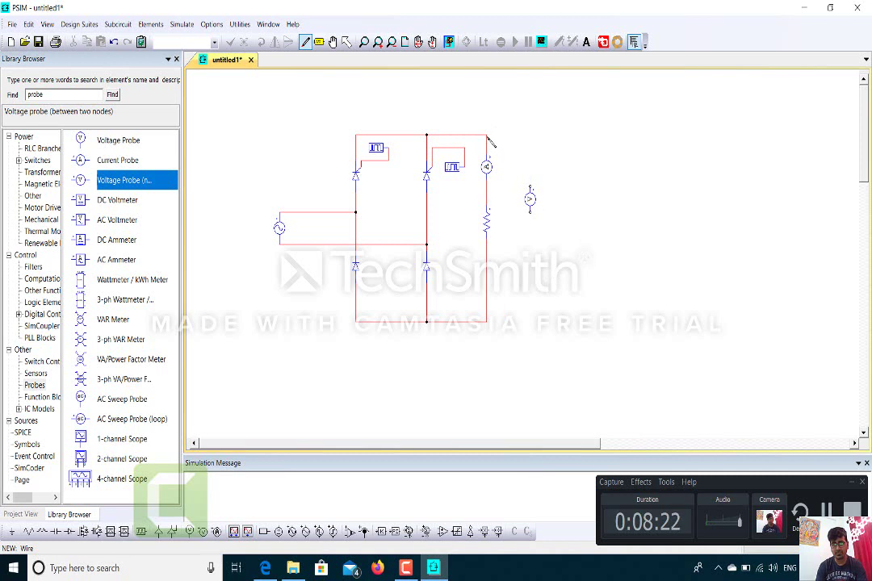
Step: Wire the voltage probe in parallel with the current probe and resistor branch, between the bridge's upper and lower rails
drag(489, 137, 531, 188)
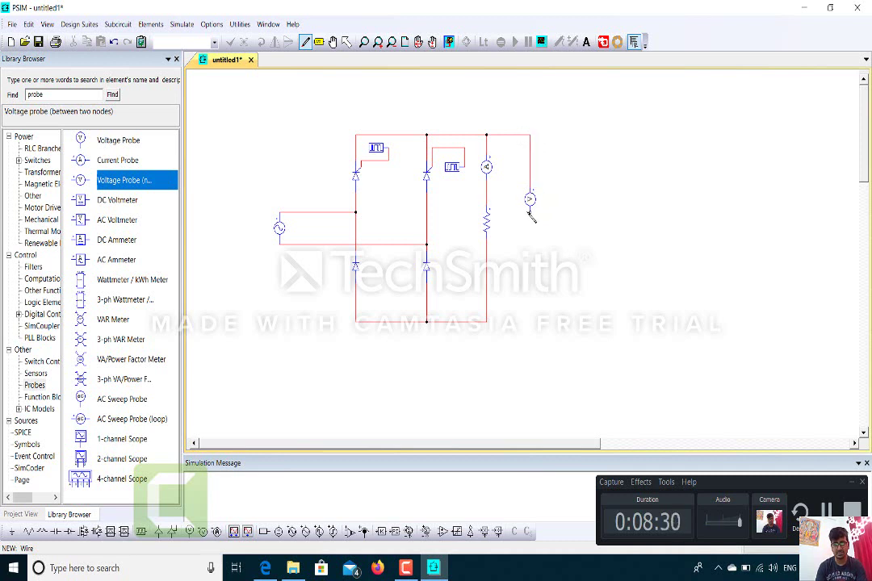
drag(532, 215, 530, 319)
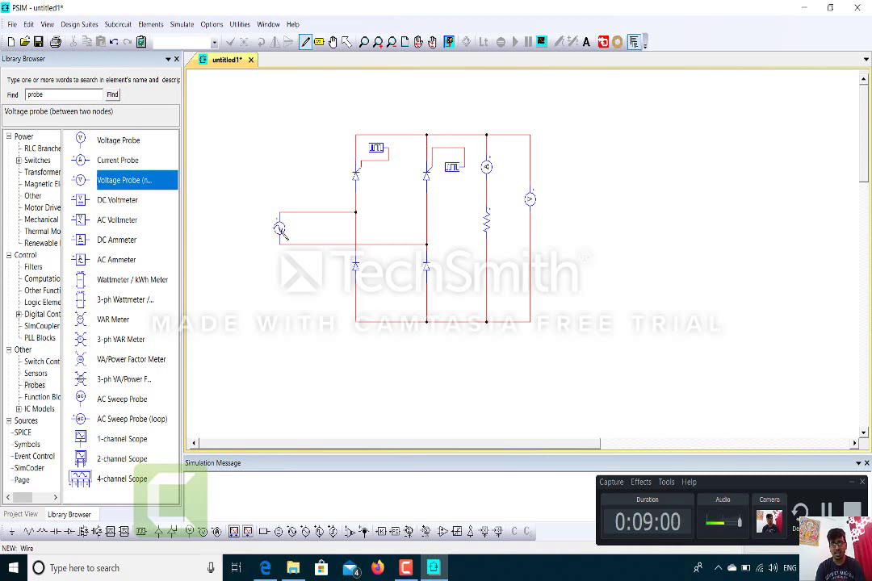
key(Escape)
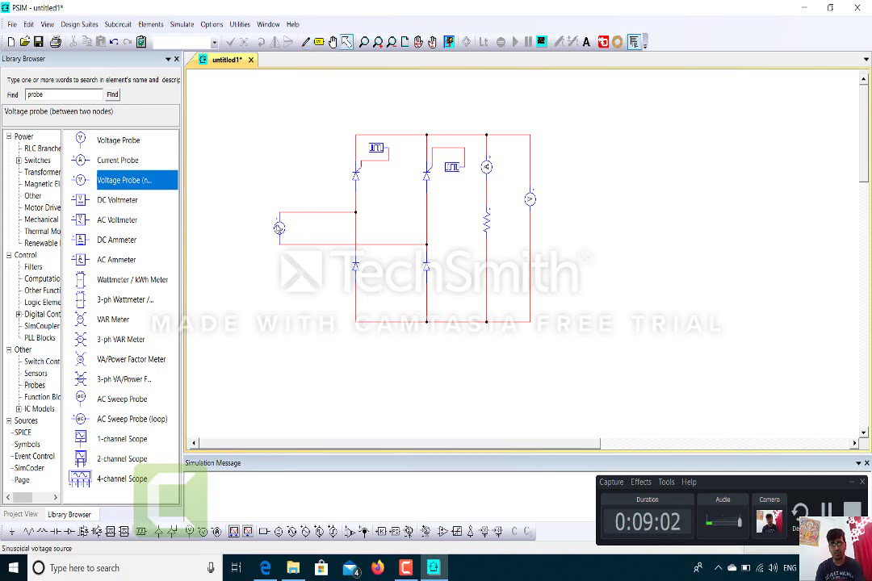
Step: Name the sinusoidal source Vs, set its peak amplitude to 230 and frequency to 50, and display all three on the schematic
double_click(279, 230)
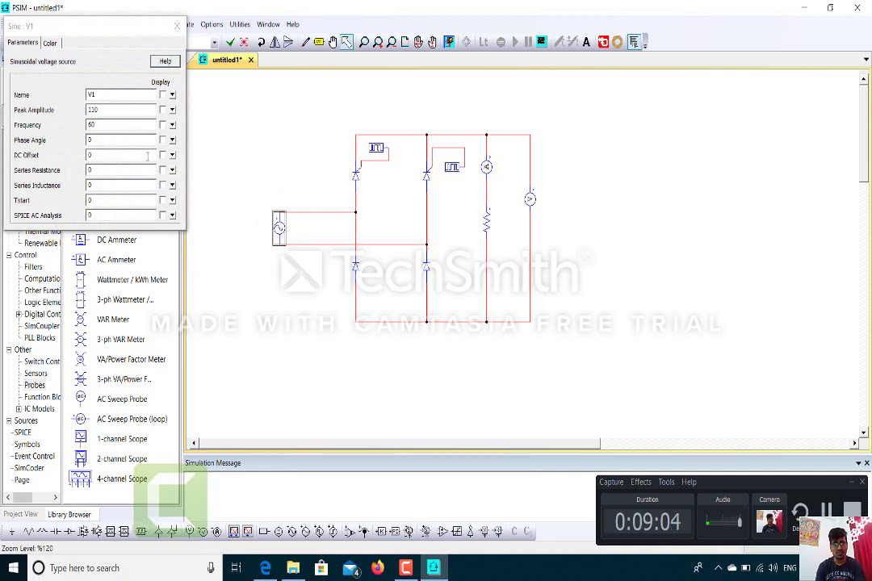
click(103, 95)
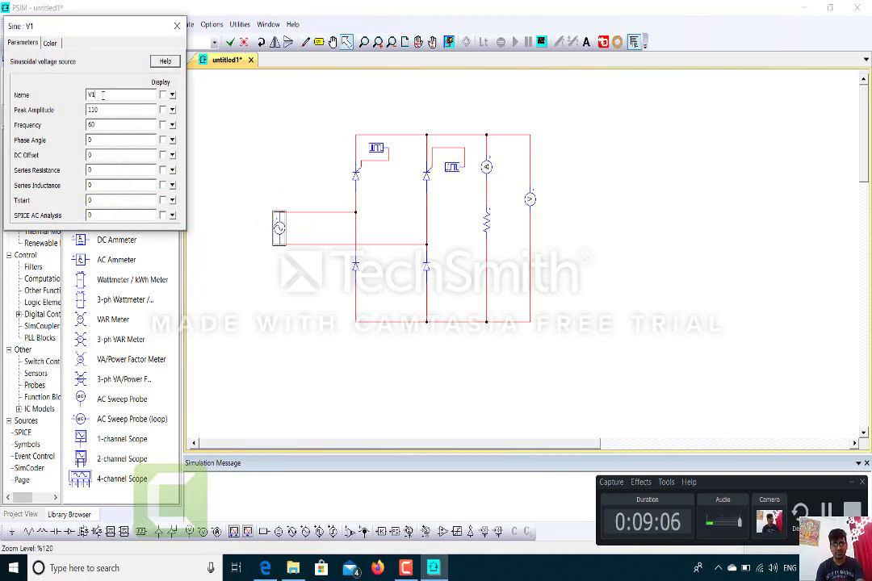
key(BackSpace)
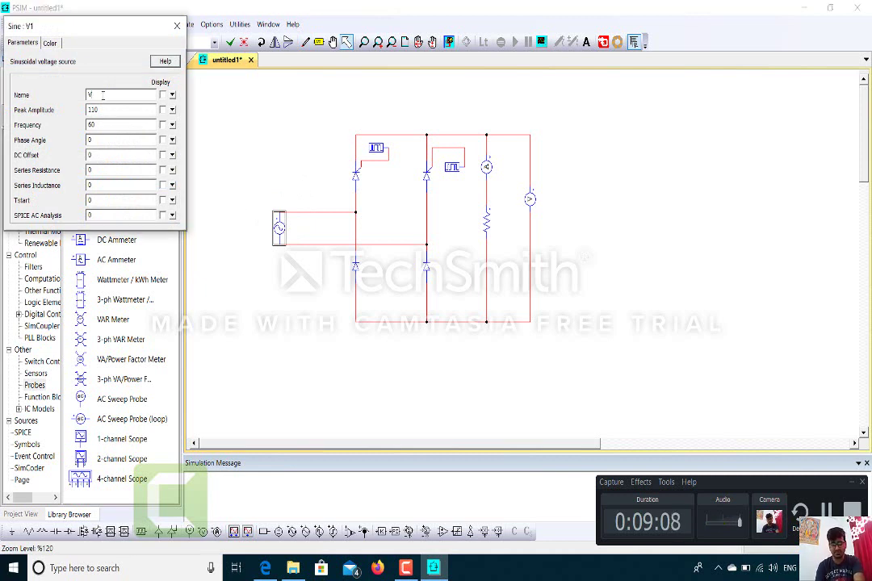
click(103, 110)
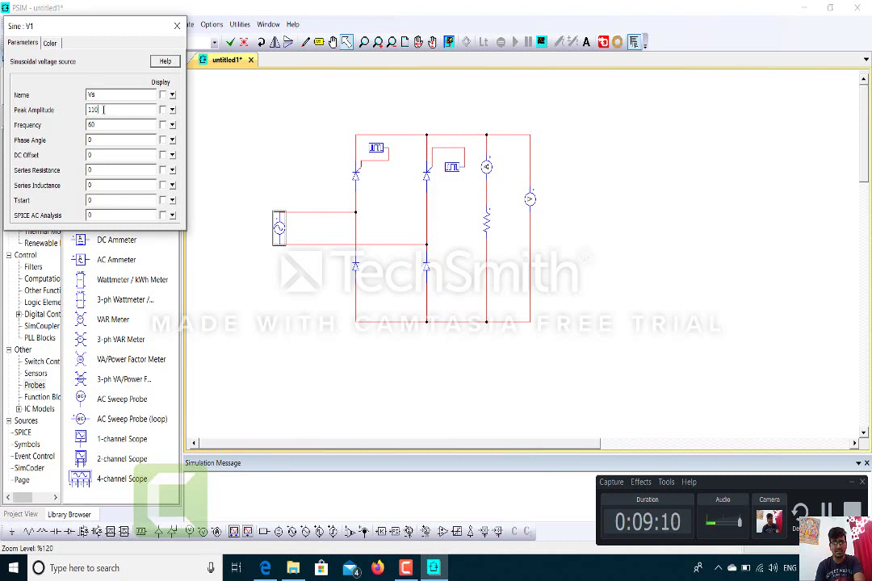
key(BackSpace)
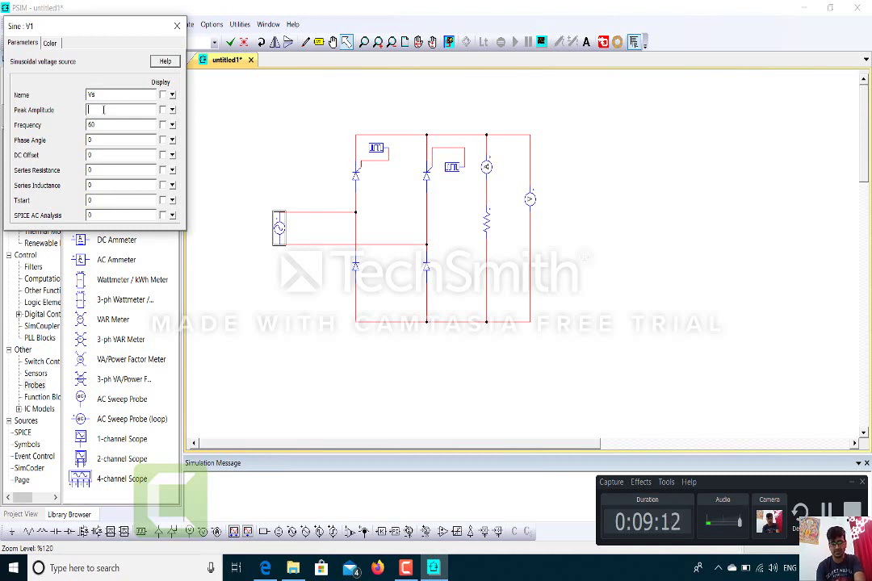
text(230)
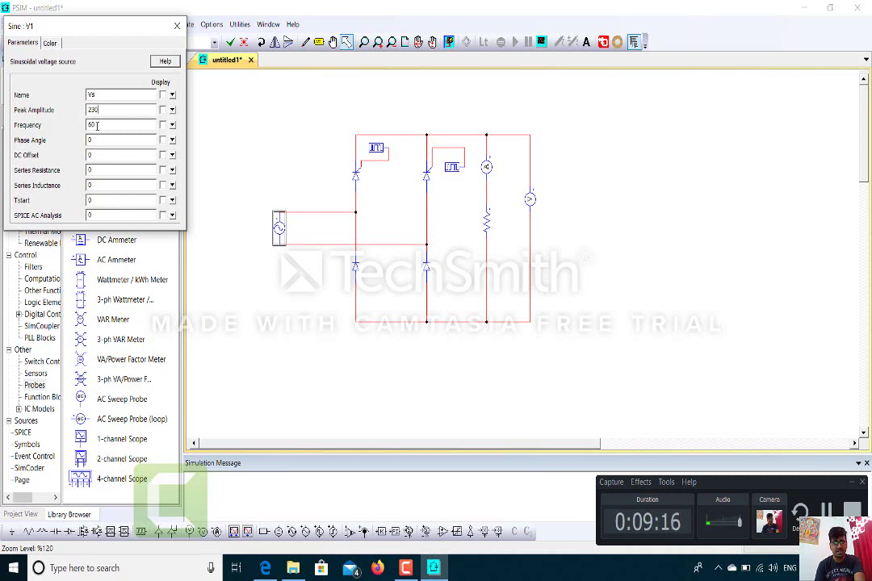
double_click(95, 125)
text(50)
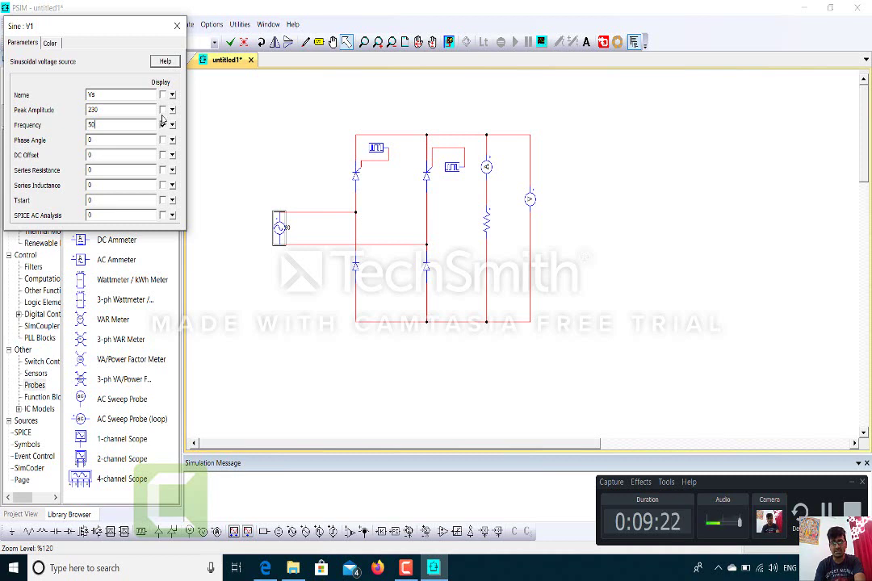
click(163, 124)
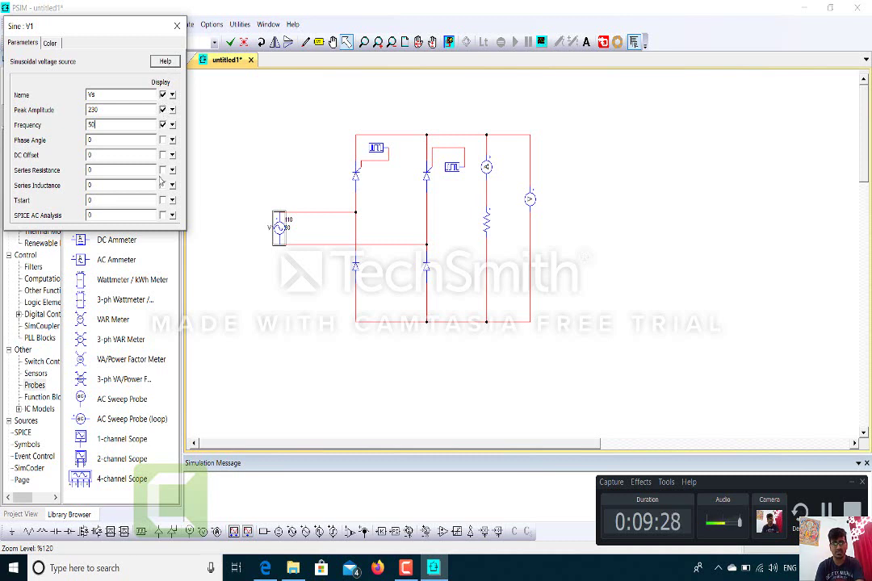
key(Return)
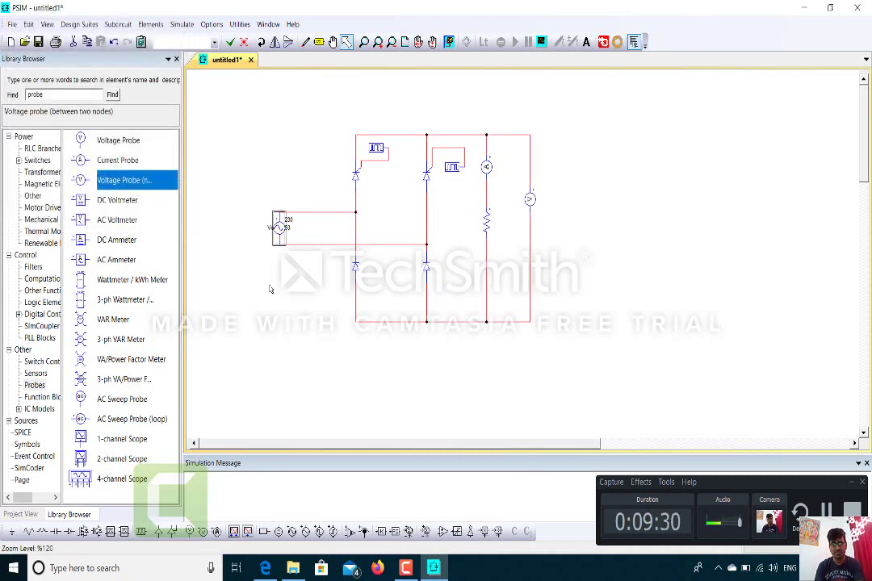
click(272, 304)
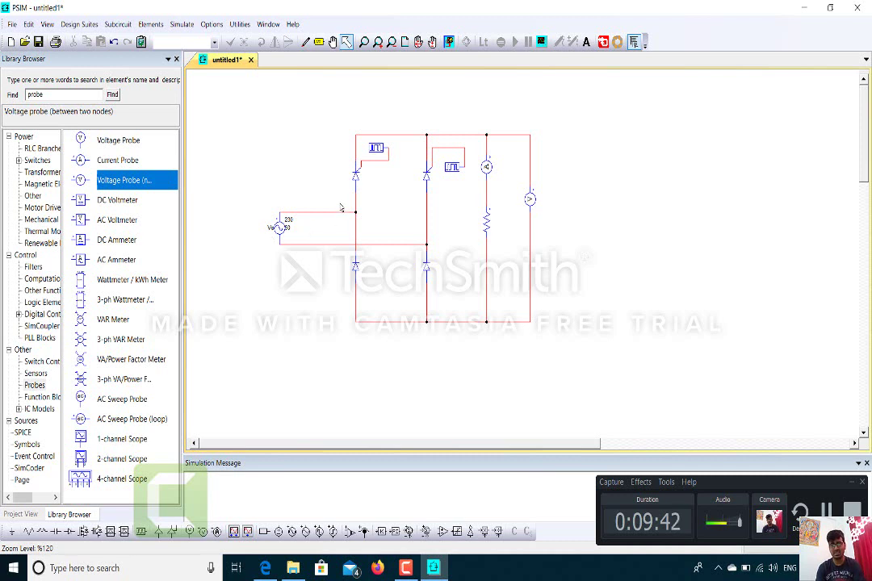
Step: Rename the thyristor in the bridge's upper-left arm to T1 and display its name on the schematic
double_click(356, 179)
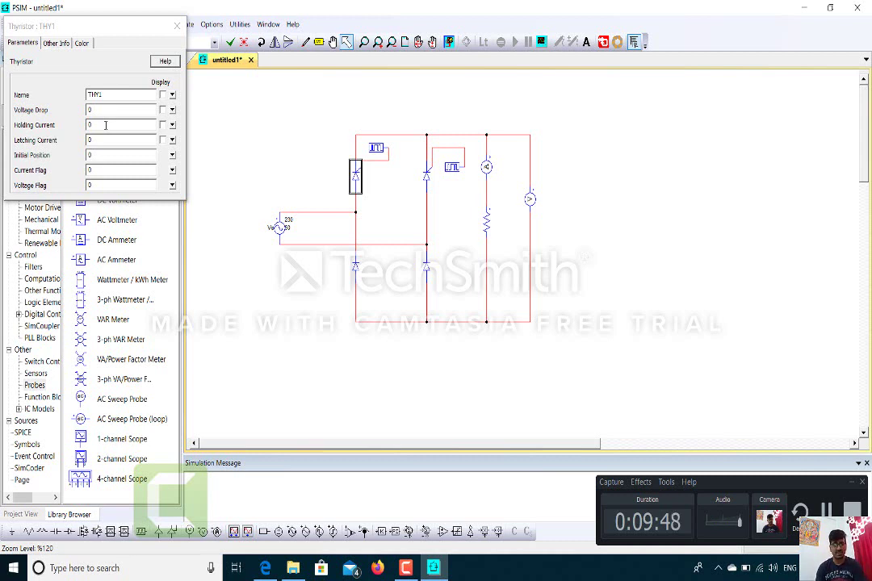
click(100, 96)
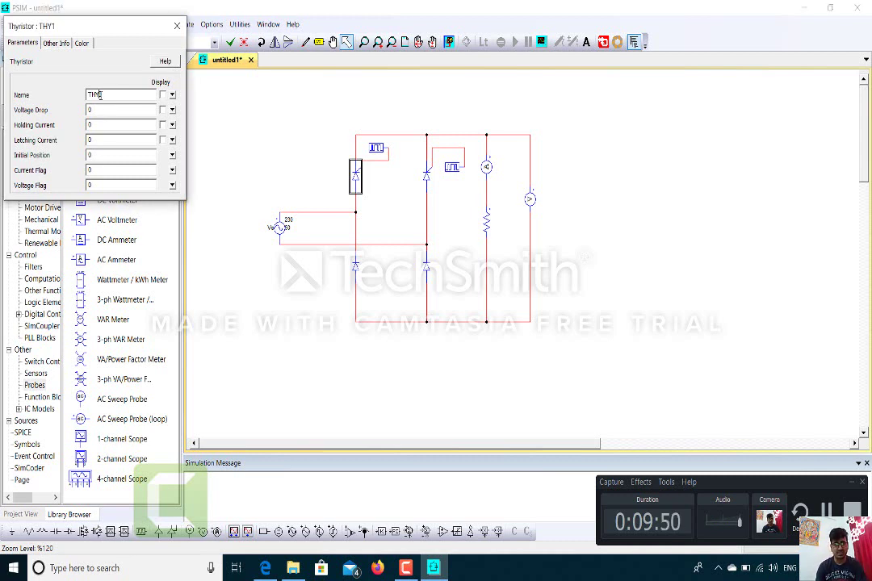
key(BackSpace)
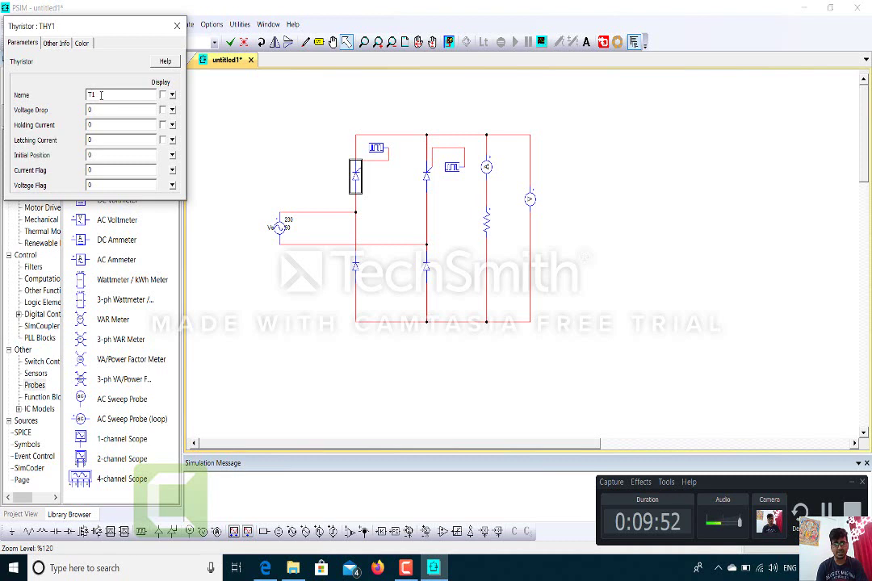
click(163, 95)
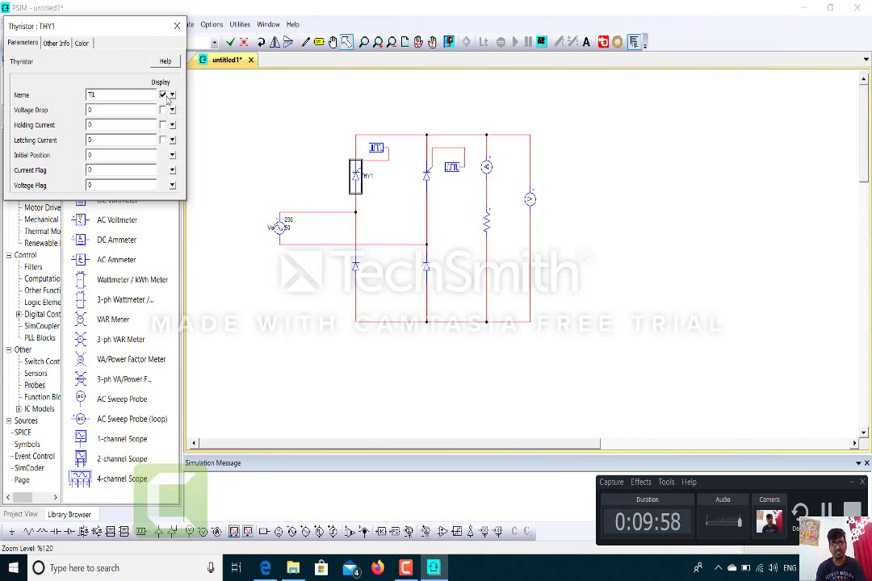
click(179, 29)
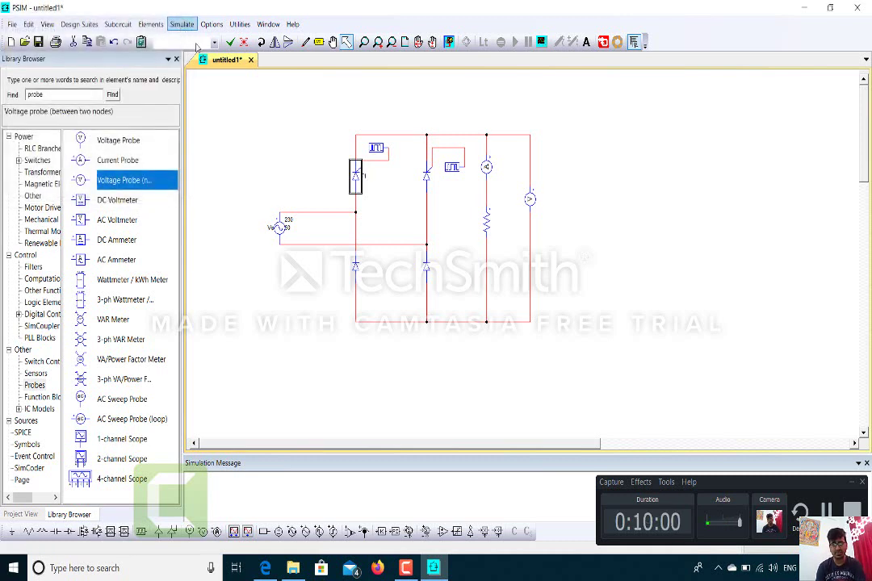
Step: Rename the thyristor in the bridge's upper-right arm to T2 and display its name on the schematic
double_click(426, 175)
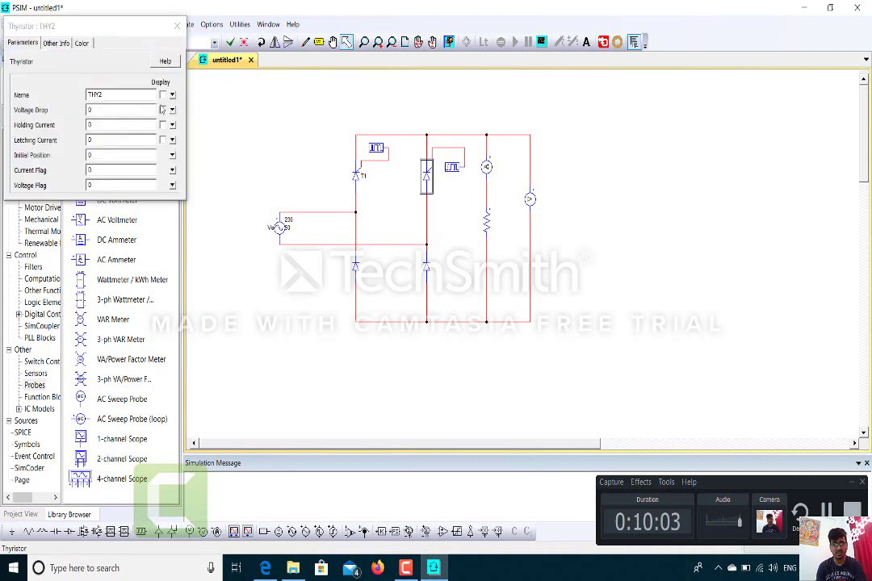
click(98, 93)
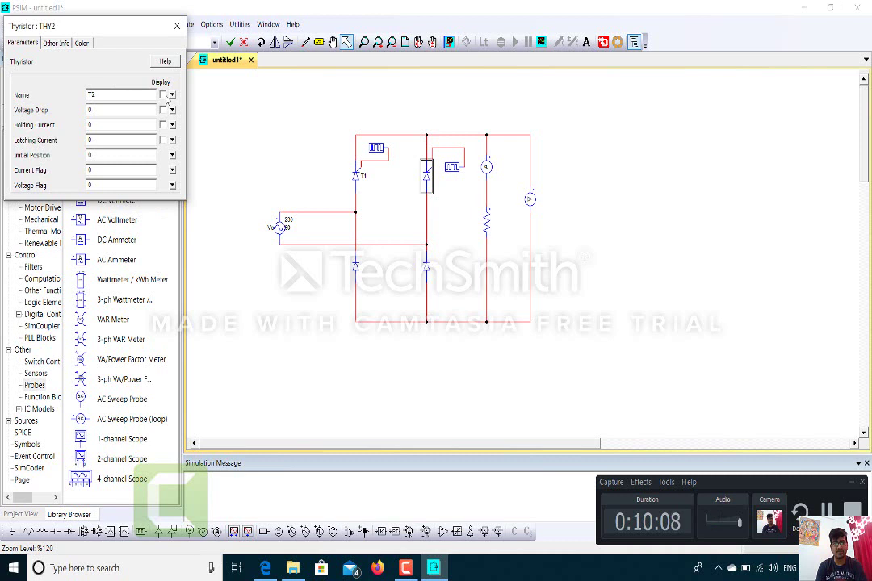
click(176, 26)
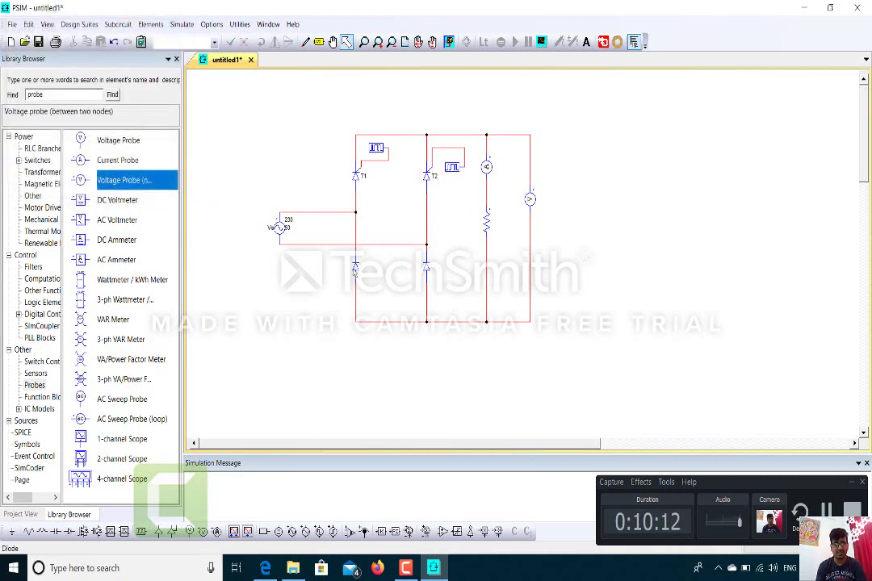
Step: Display the names D1 and D2 of the two lower bridge diodes on the schematic
double_click(353, 269)
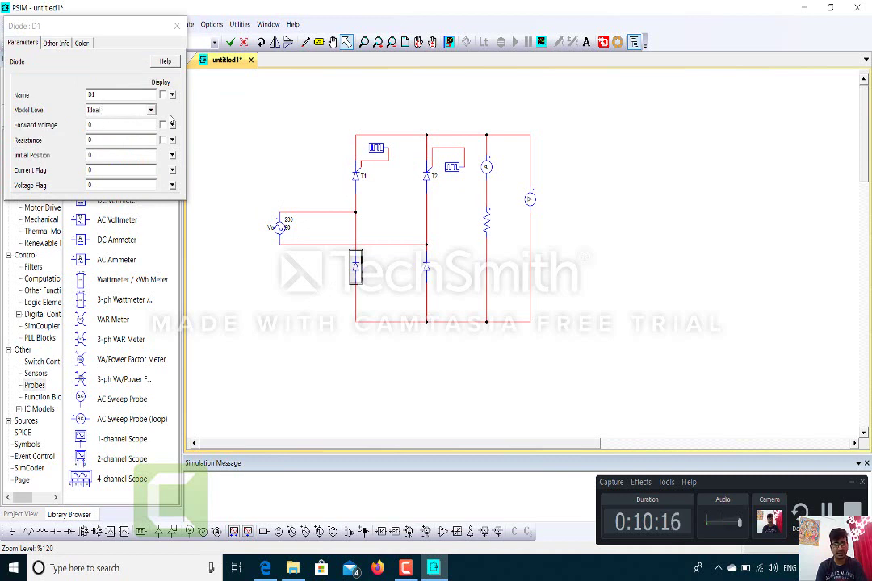
click(162, 94)
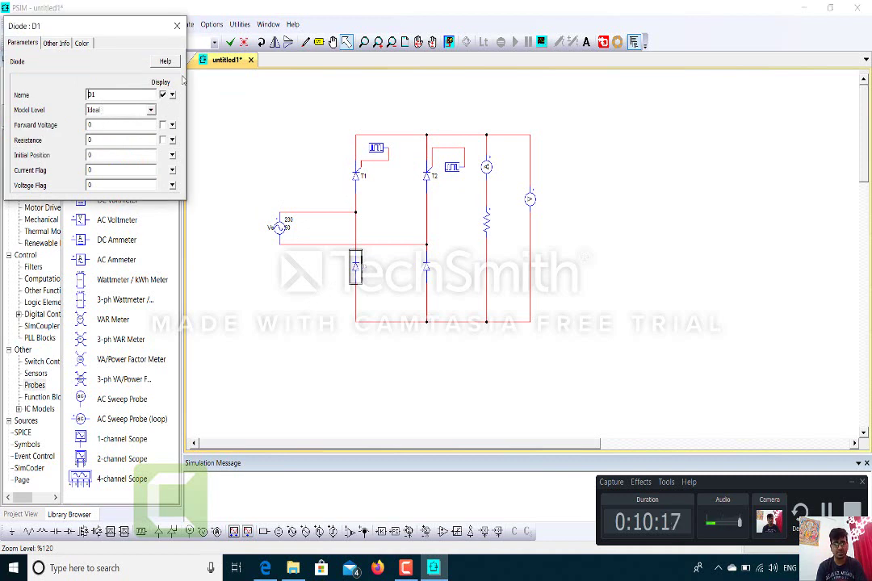
click(177, 26)
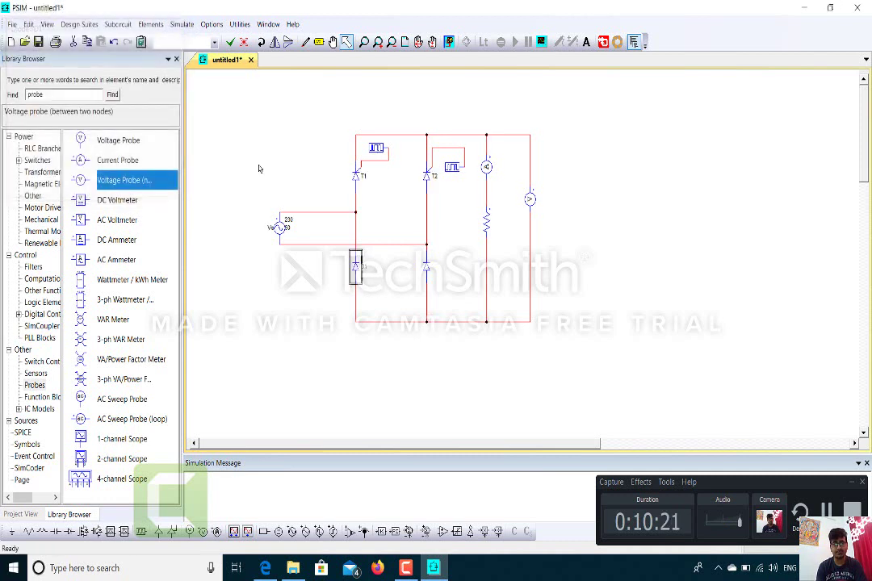
double_click(428, 270)
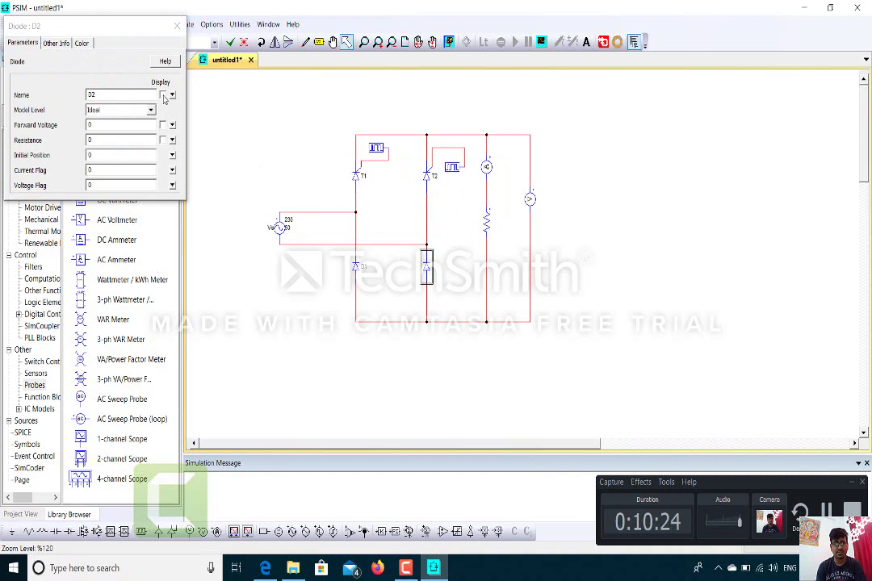
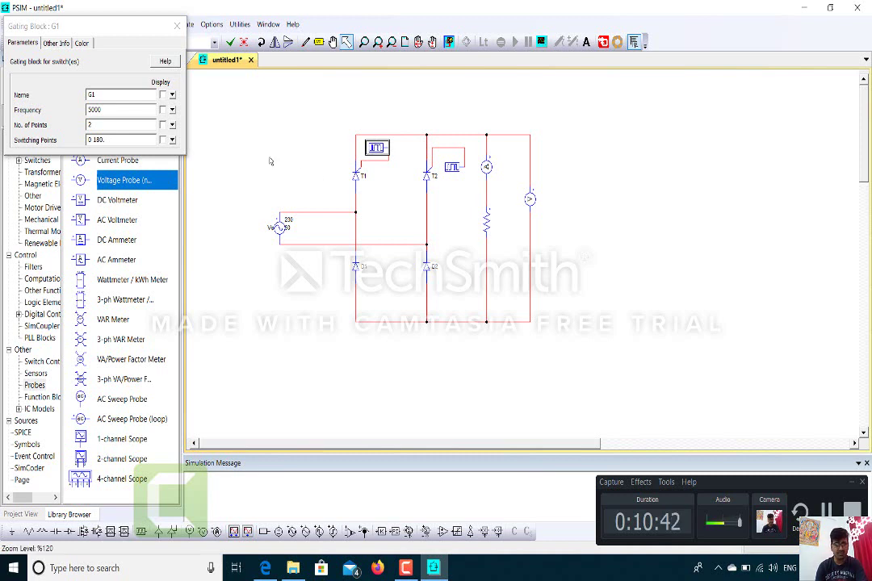
Step: Set gating block G1 to frequency 50 with switching points 30 and 180, displaying its name and switching points on the schematic
click(126, 109)
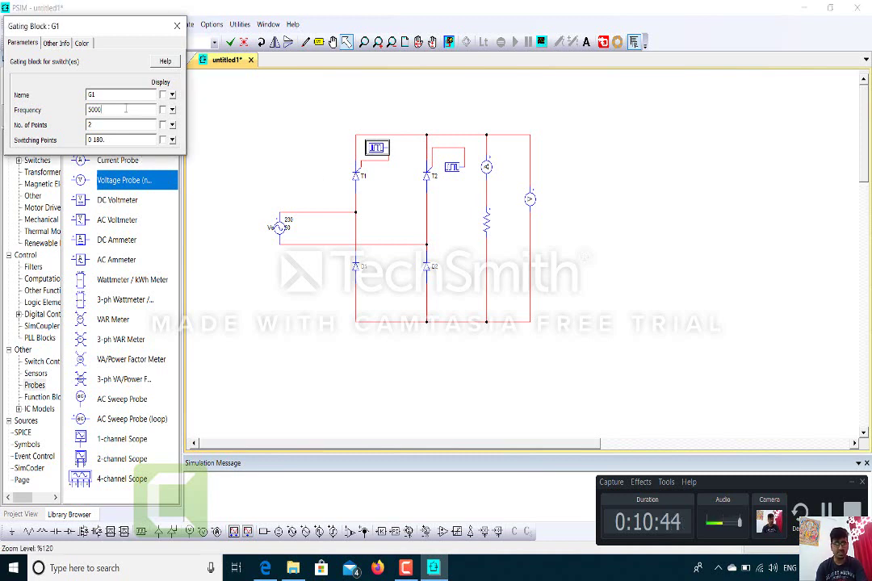
key(BackSpace)
key(BackSpace)
double_click(116, 125)
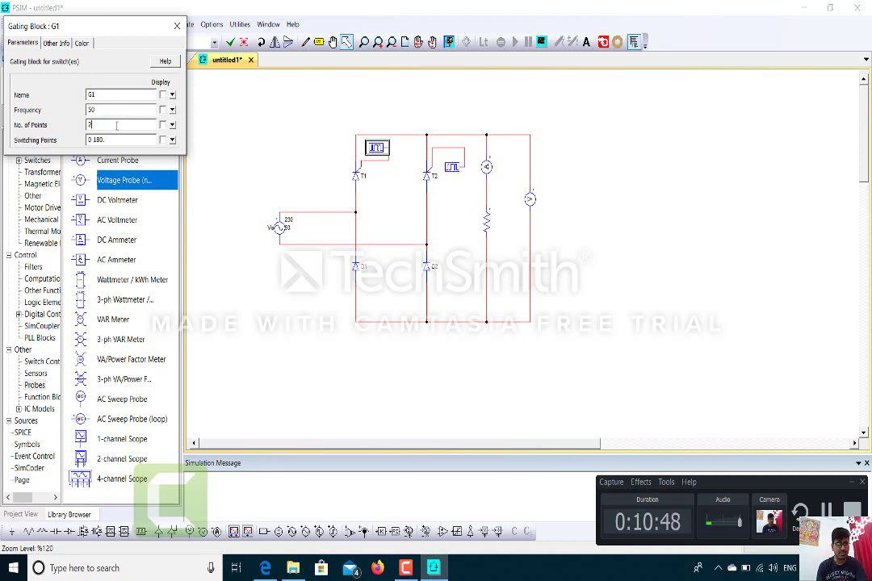
click(91, 140)
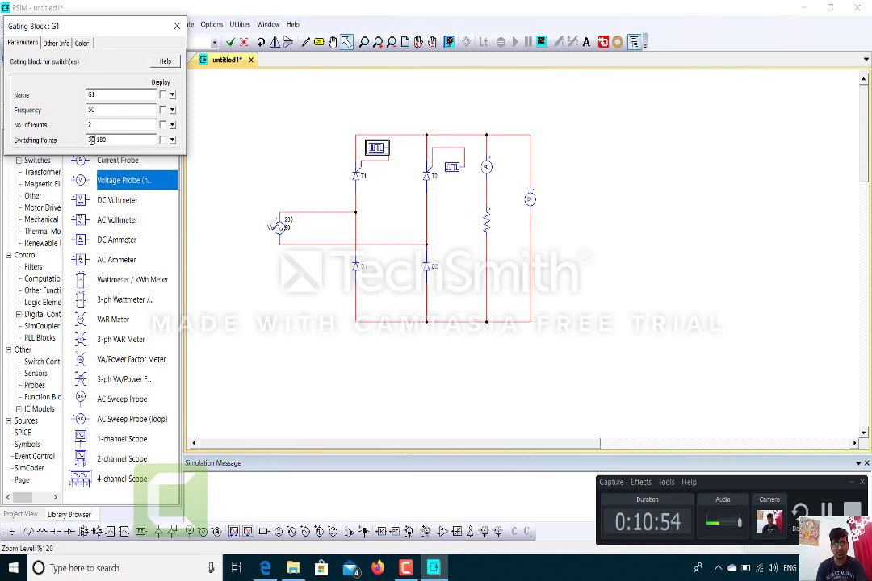
click(90, 140)
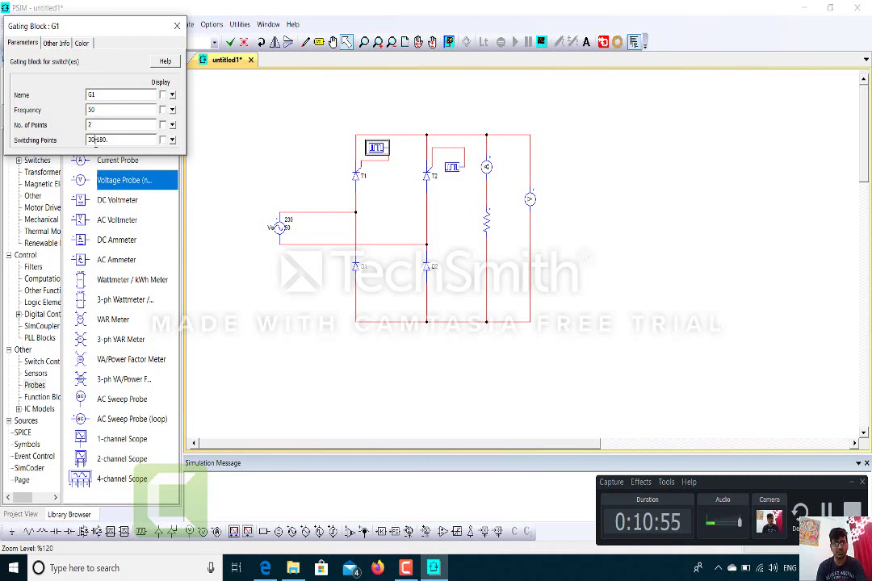
click(162, 141)
click(162, 96)
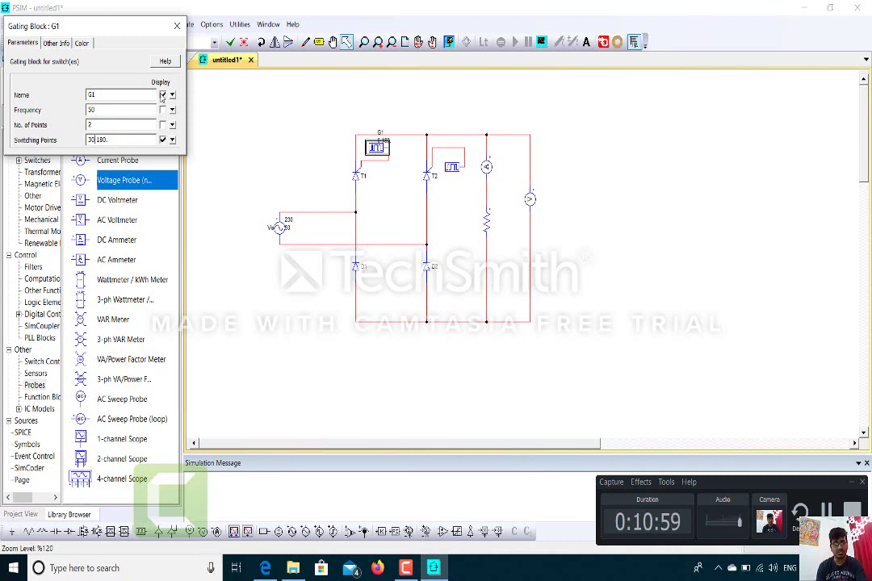
click(176, 28)
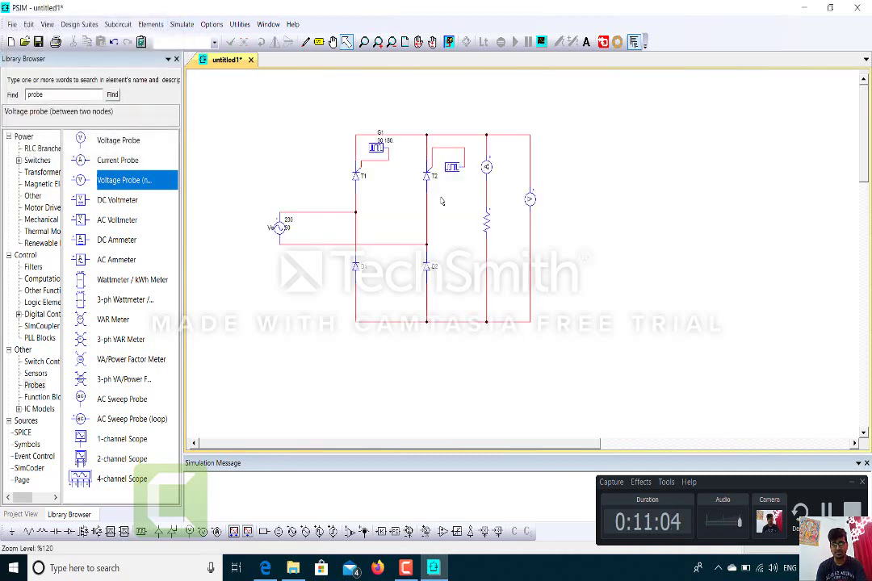
Step: Set the frequency of gating block G2 to 50 and display its name and frequency on the schematic
double_click(451, 167)
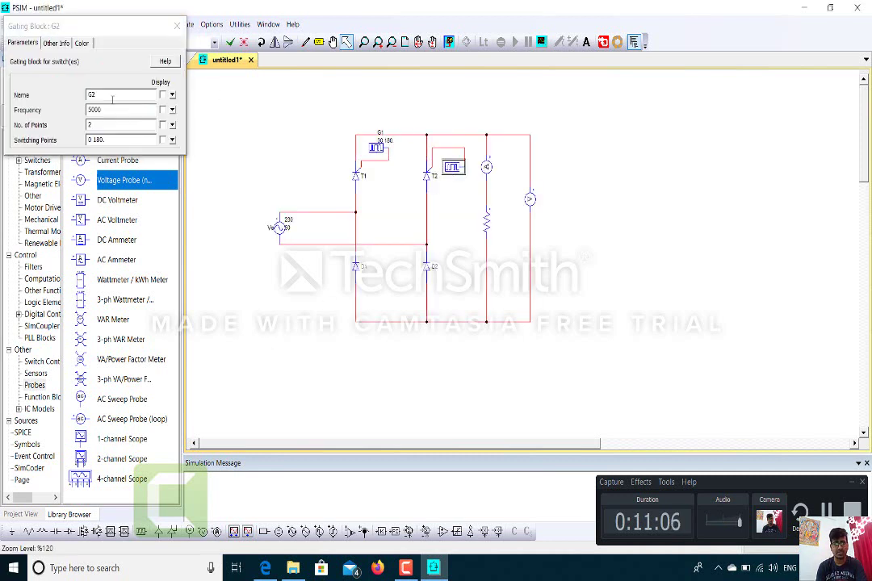
click(136, 109)
key(BackSpace)
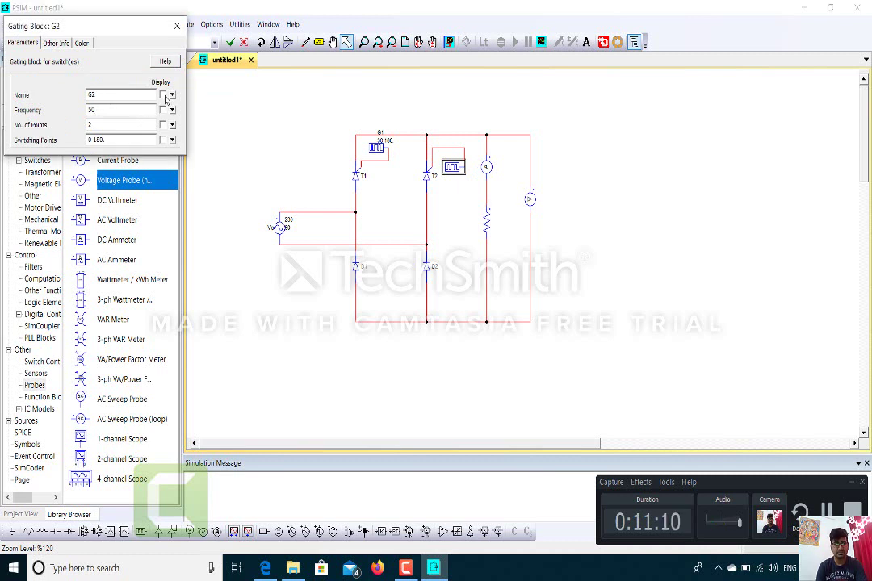
click(163, 95)
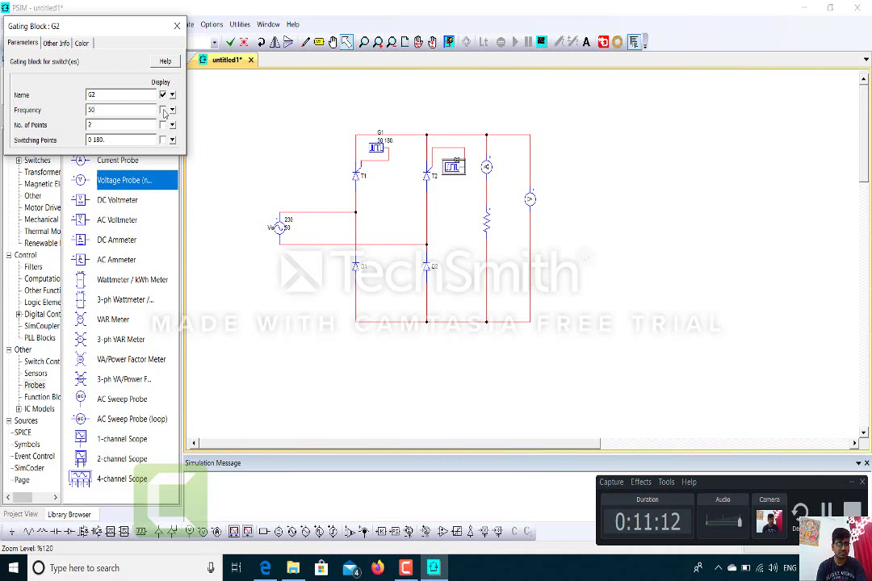
click(163, 110)
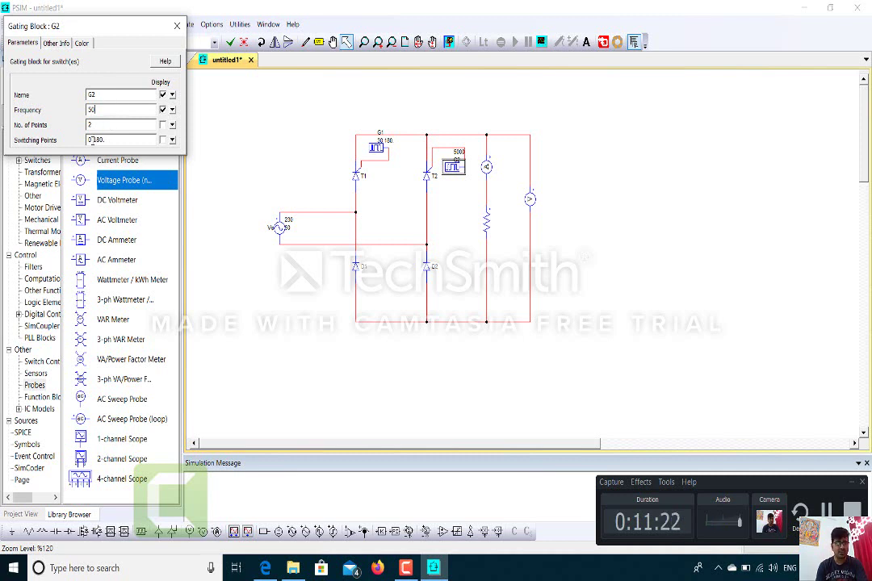
Step: Set the switching points of gating block G2 to 210 and 360 and display them on the schematic
click(91, 140)
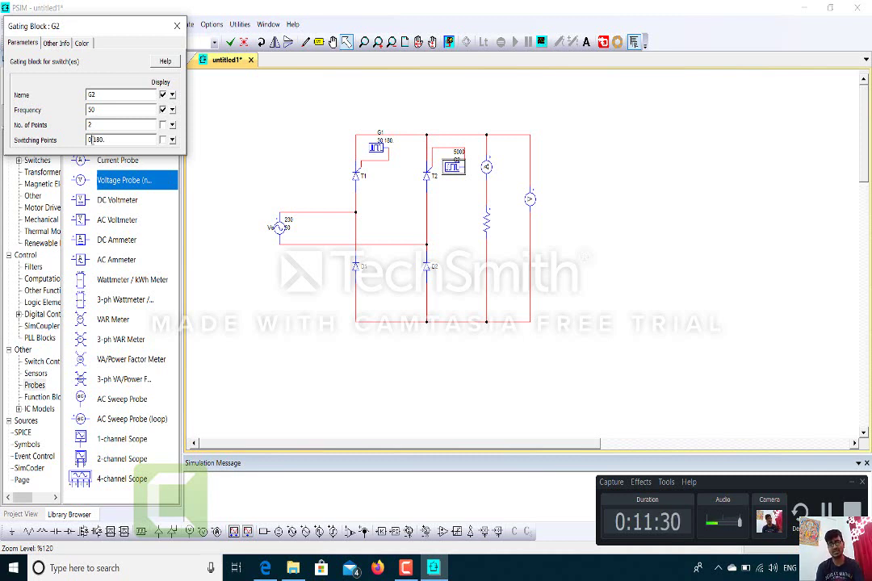
key(BackSpace)
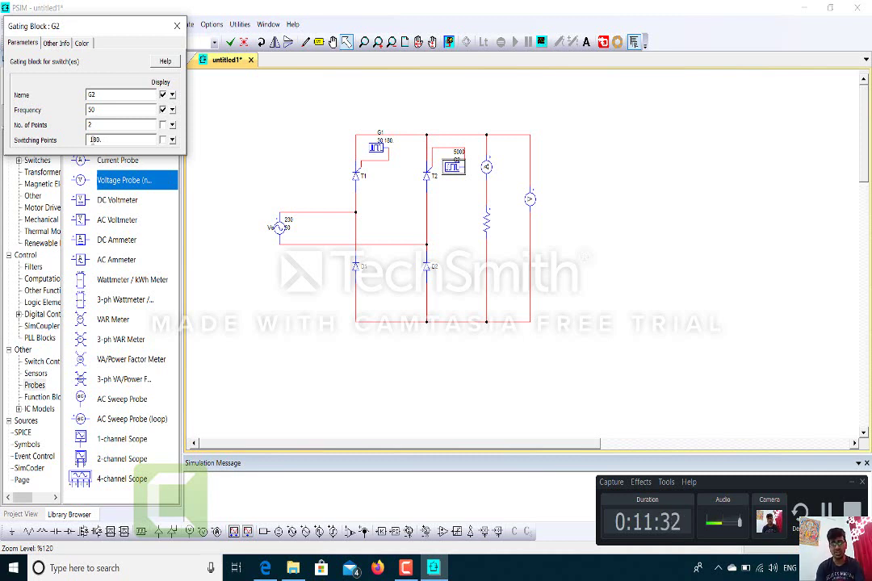
text(210)
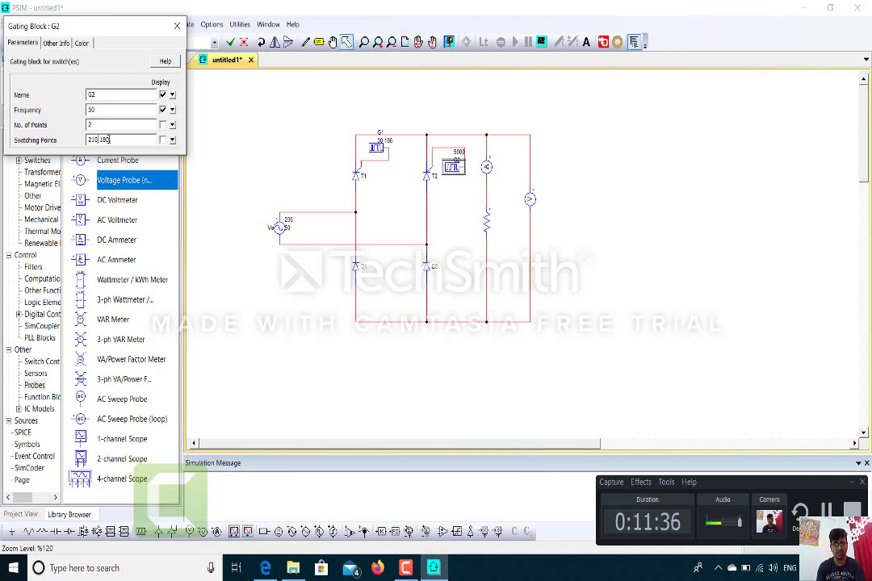
key(BackSpace)
key(BackSpace)
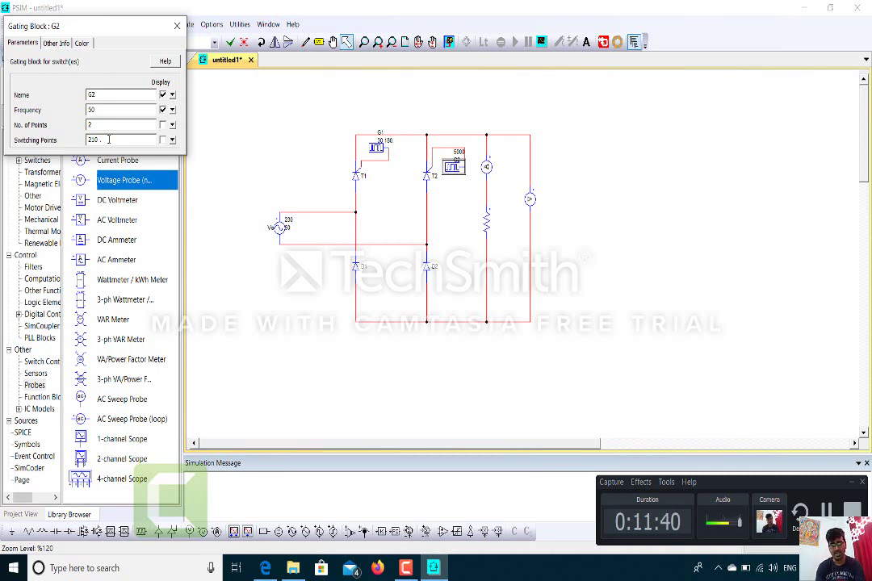
text(360)
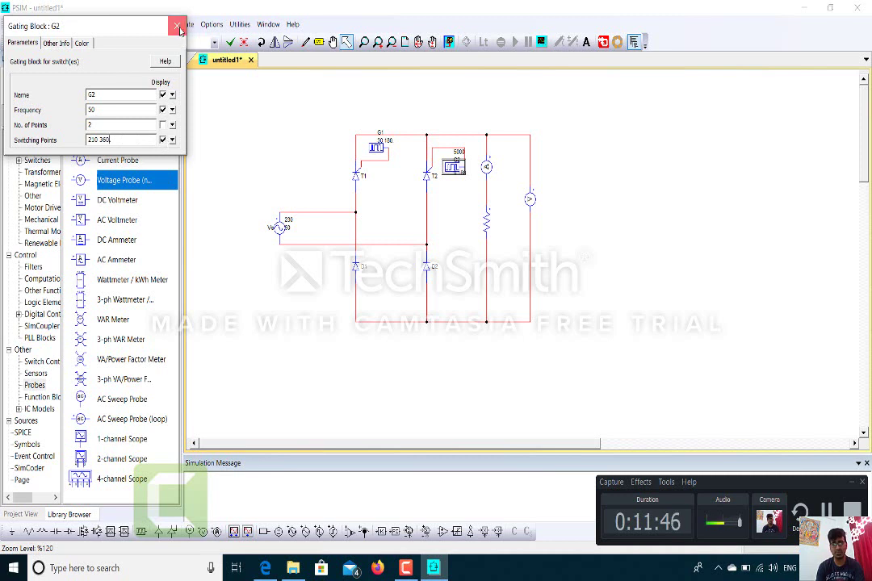
click(177, 25)
click(316, 315)
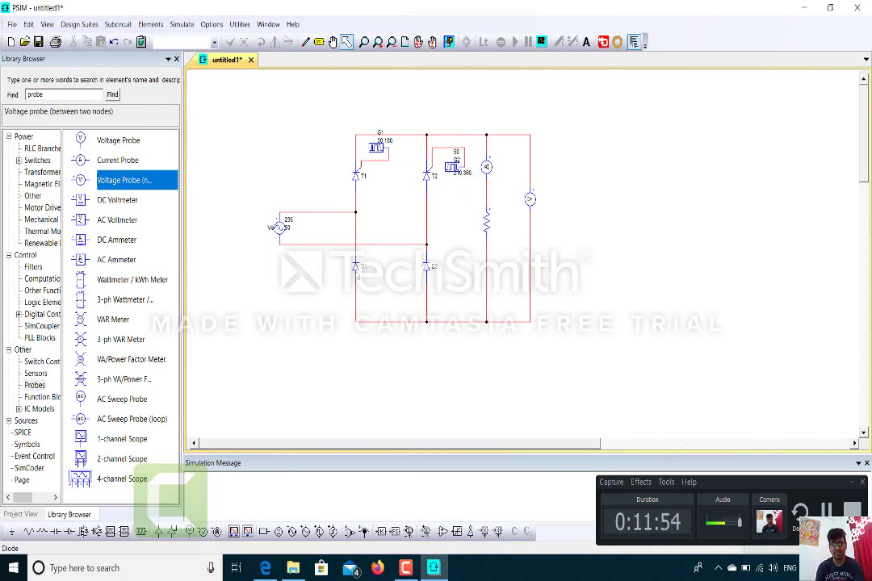
double_click(356, 269)
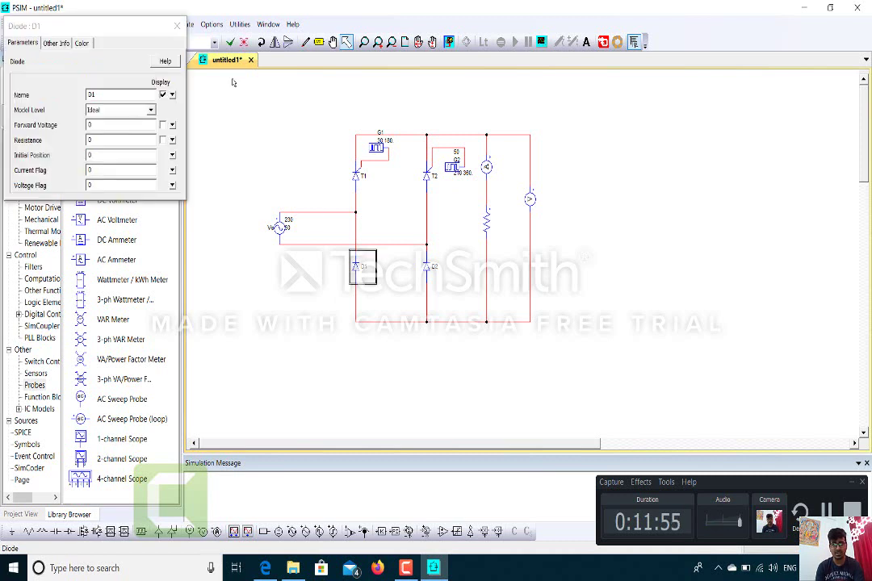
click(176, 26)
click(307, 370)
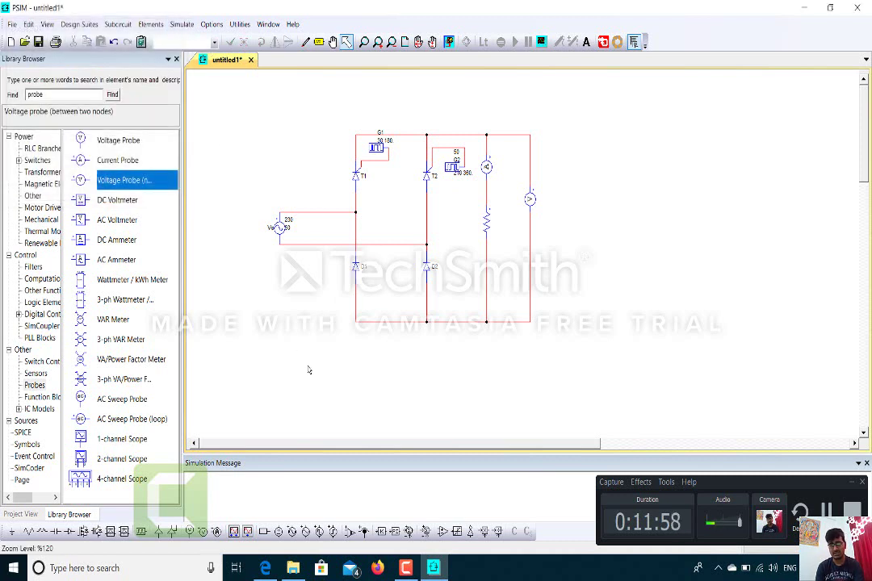
Step: Display the load resistor's name and resistance on the schematic and clear its current flag value
double_click(488, 224)
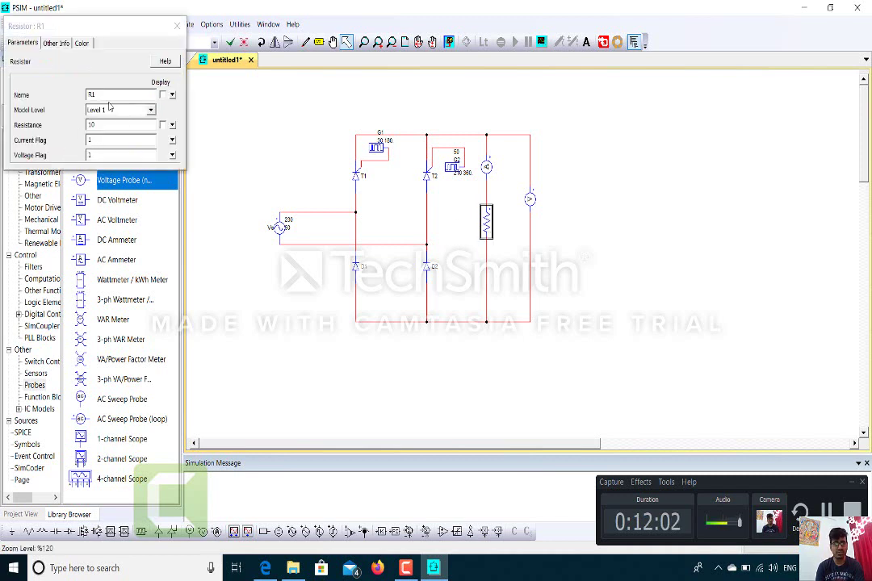
click(163, 95)
click(163, 95)
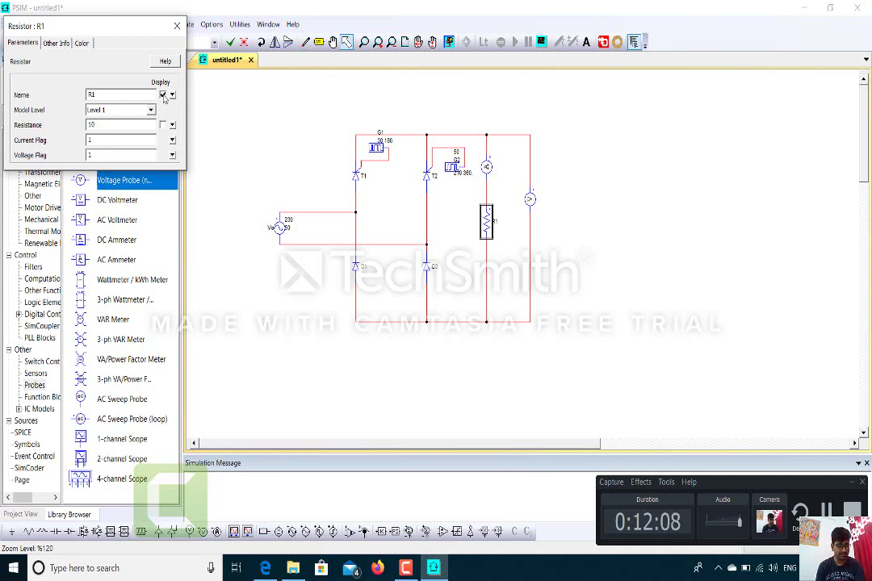
click(123, 141)
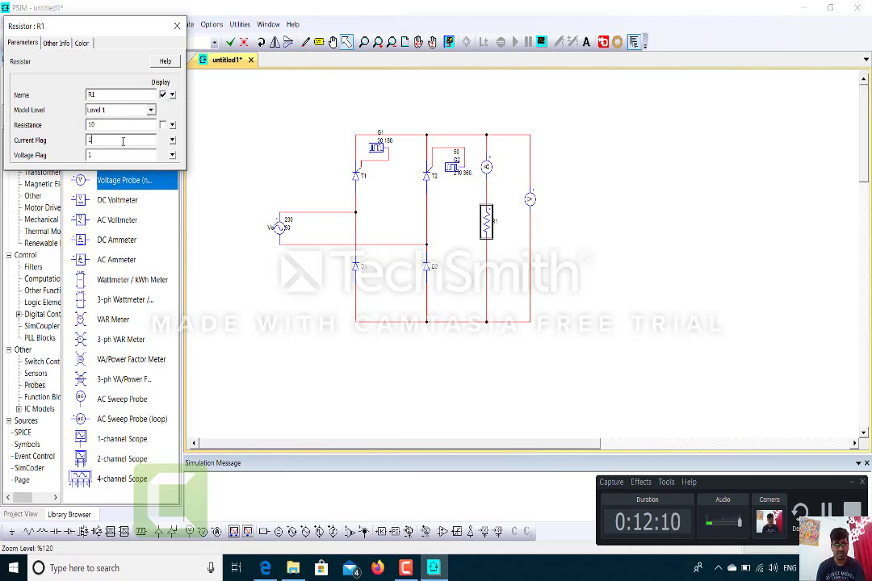
key(BackSpace)
click(176, 26)
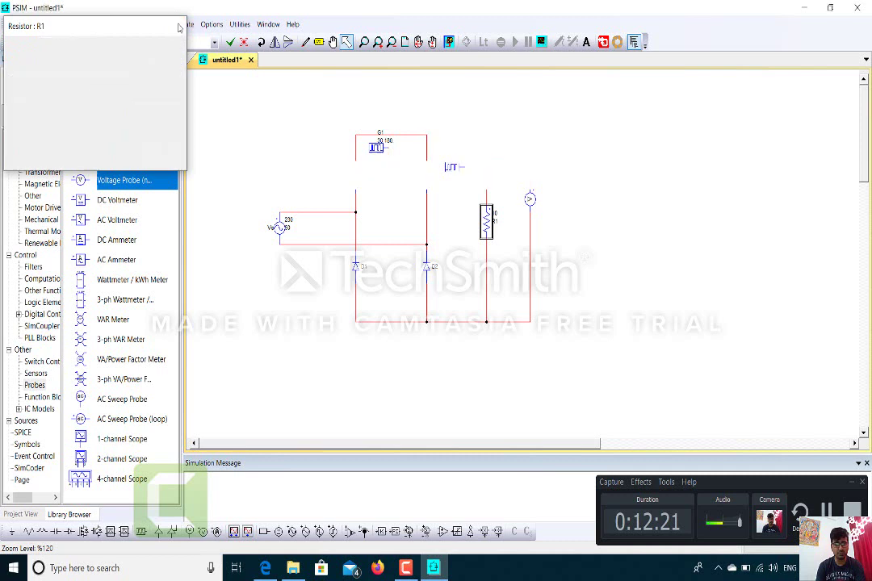
click(382, 383)
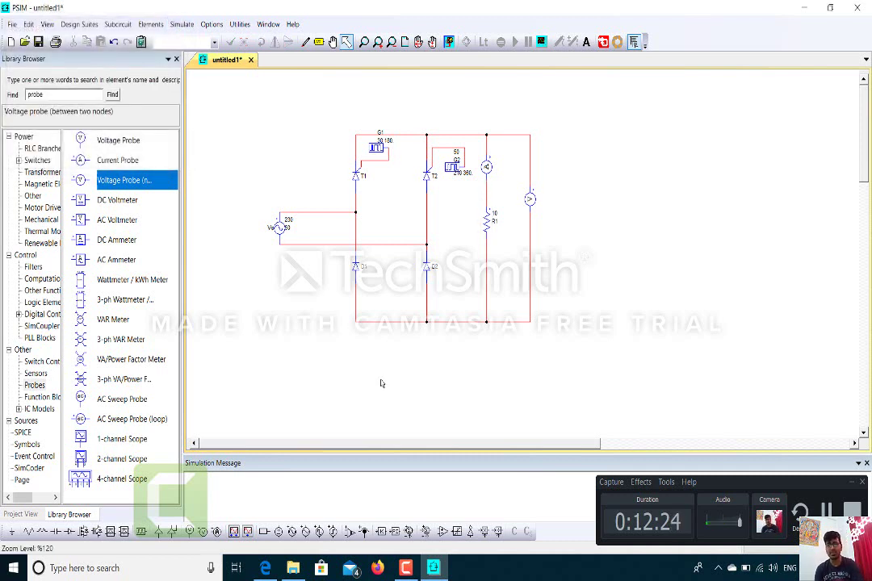
double_click(530, 199)
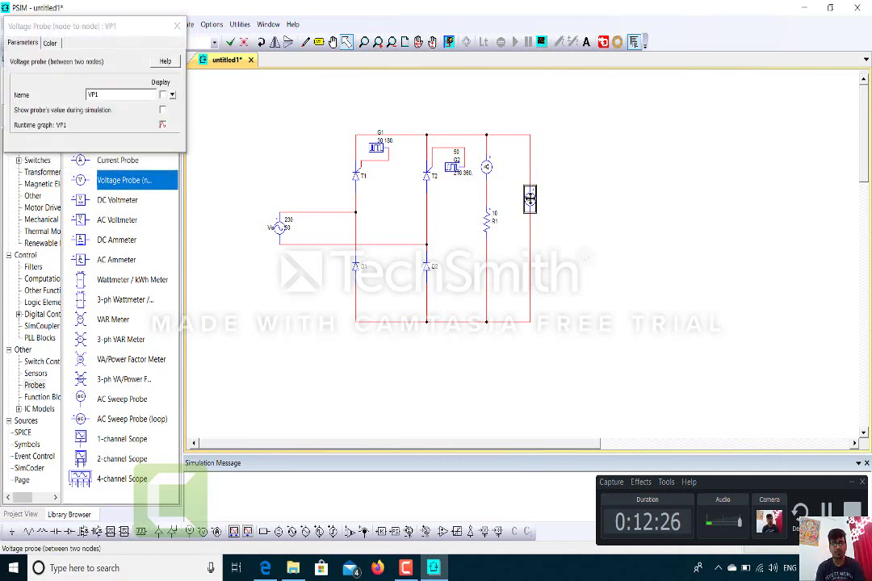
click(177, 26)
click(306, 375)
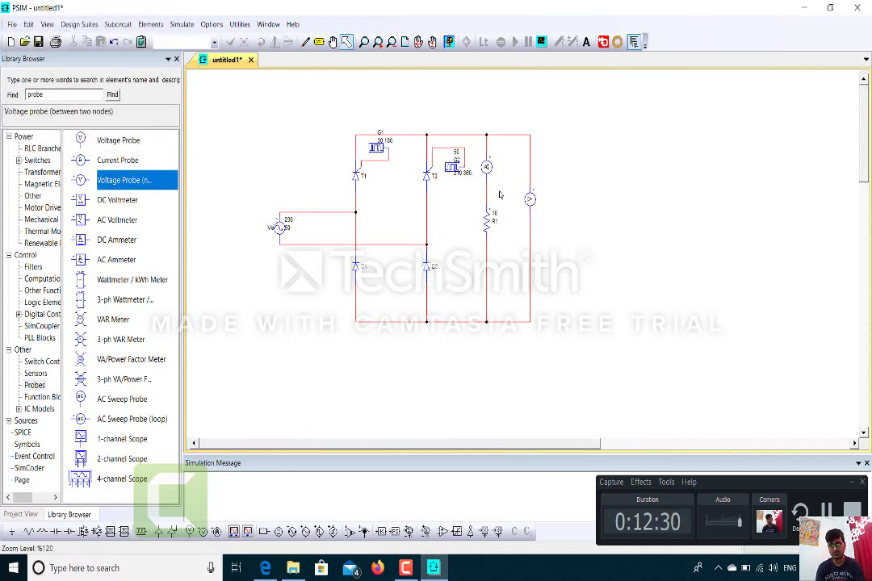
Step: Rename the current probe in series with the load resistor to ILDC and display its name on the schematic
double_click(486, 167)
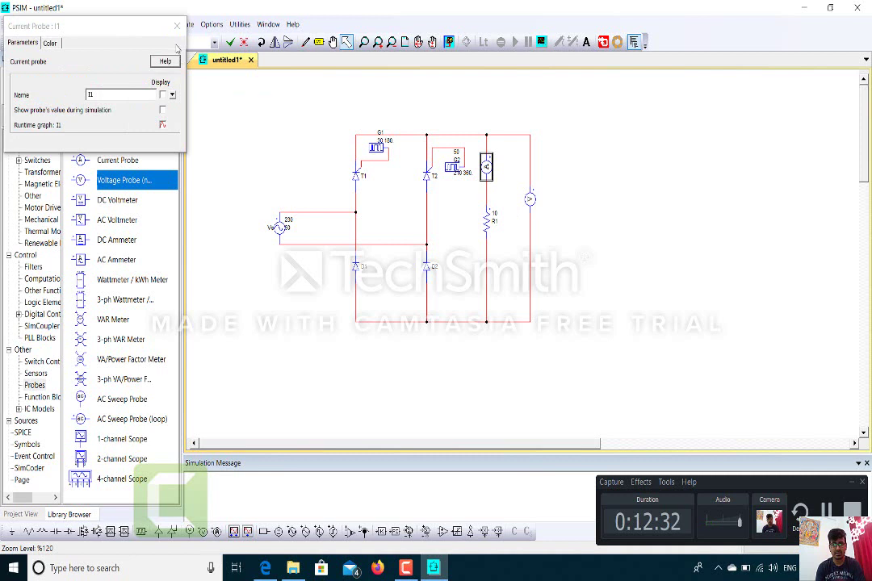
click(122, 95)
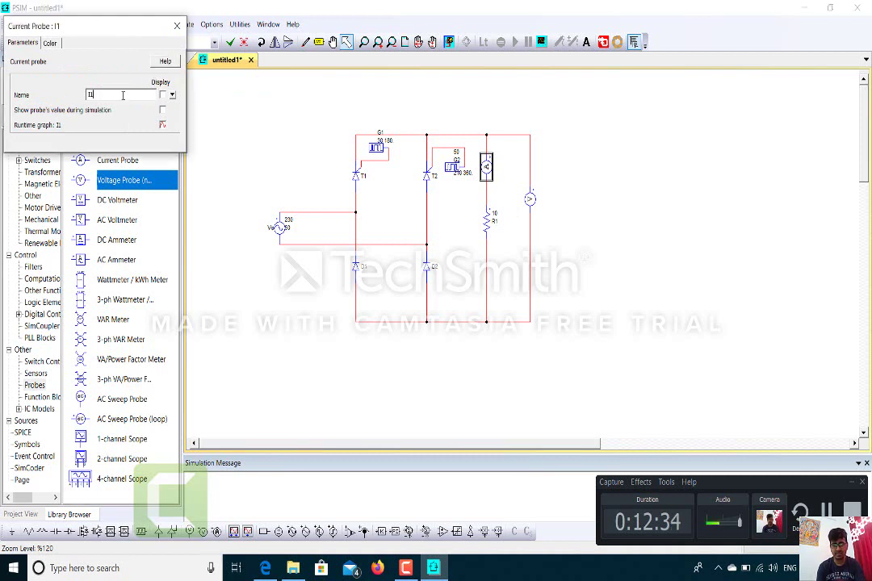
text(DC)
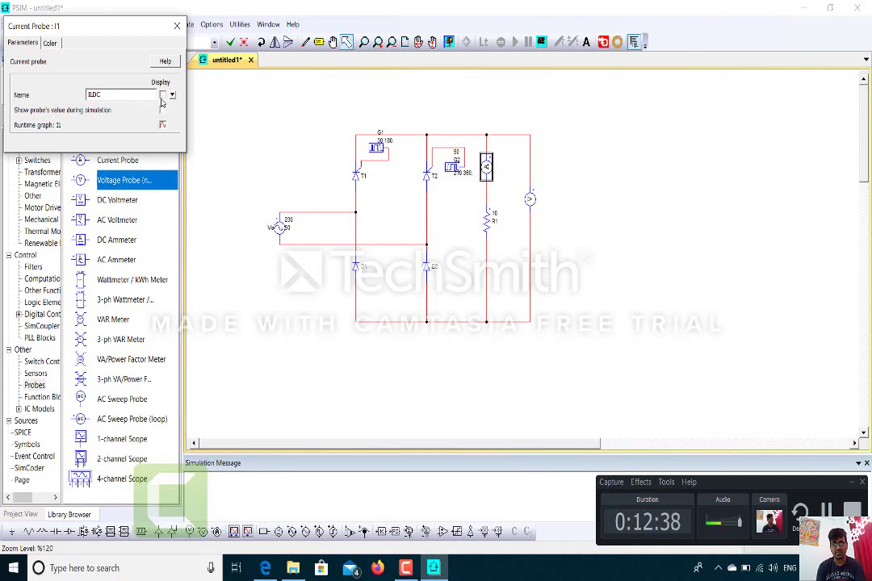
click(162, 95)
click(177, 26)
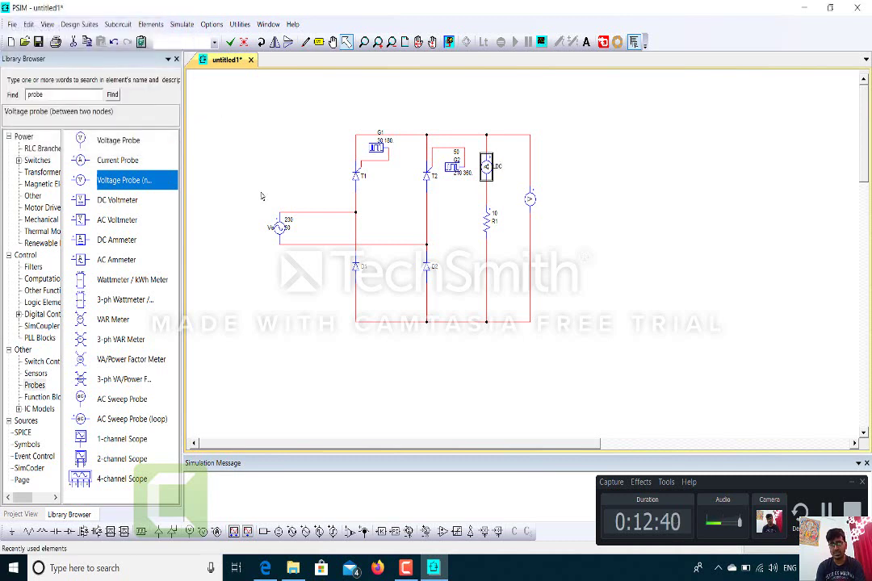
click(308, 331)
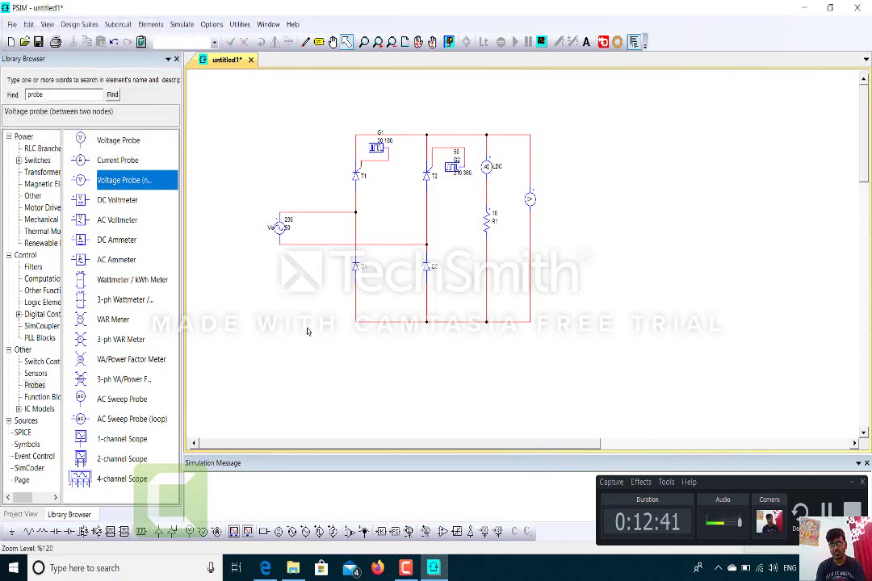
Step: Rename the voltage probe across the load to VLDC and display its name on the schematic
double_click(530, 198)
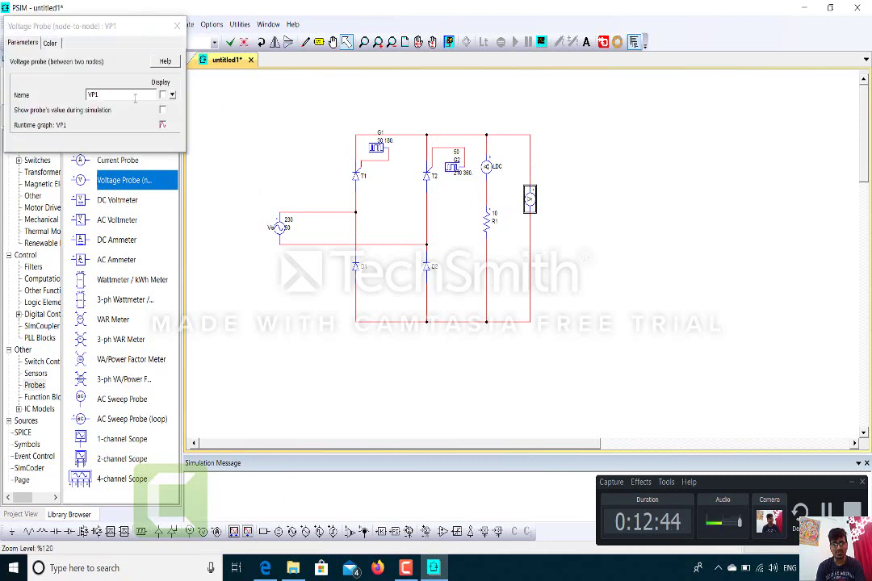
key(BackSpace)
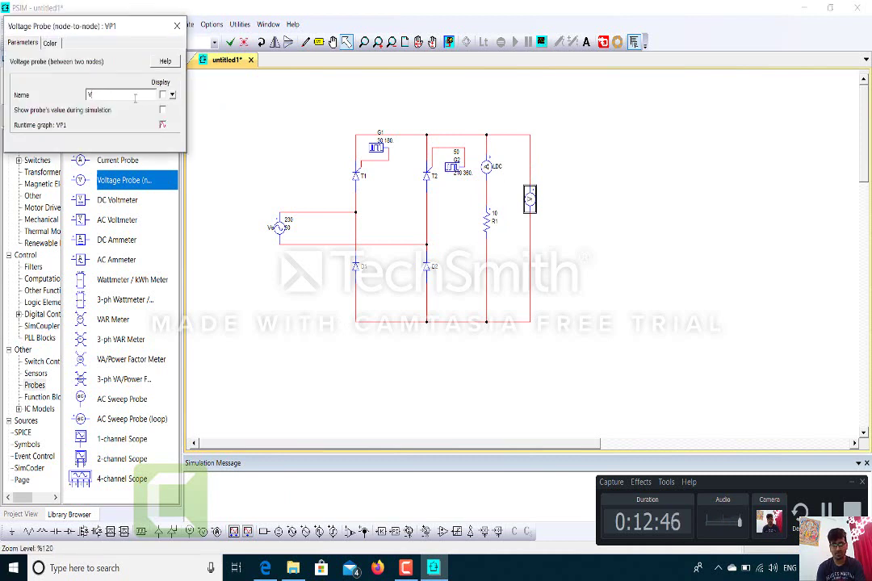
text(LDC)
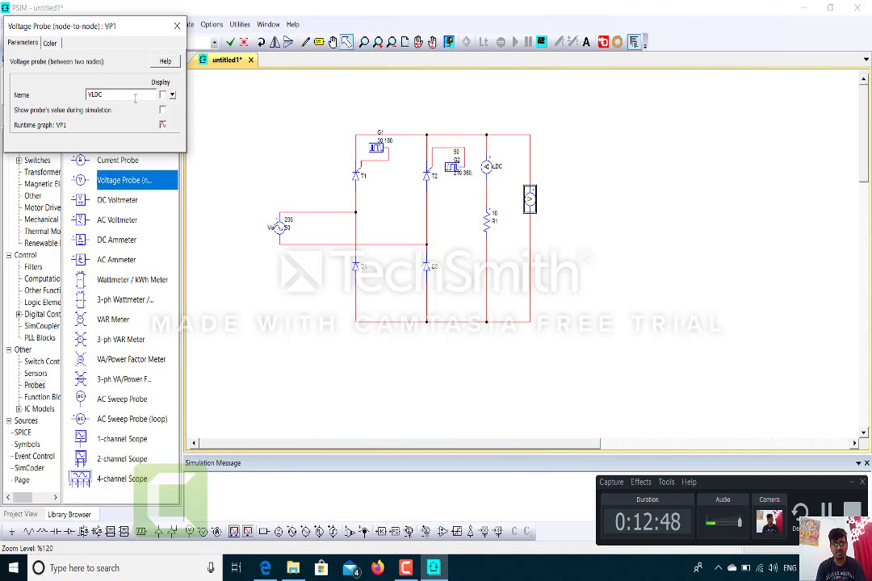
click(162, 95)
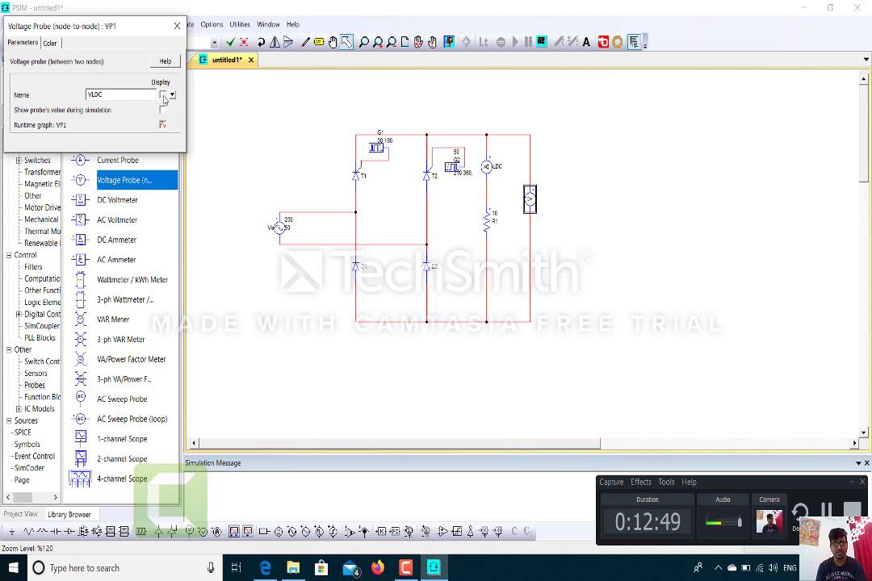
click(177, 27)
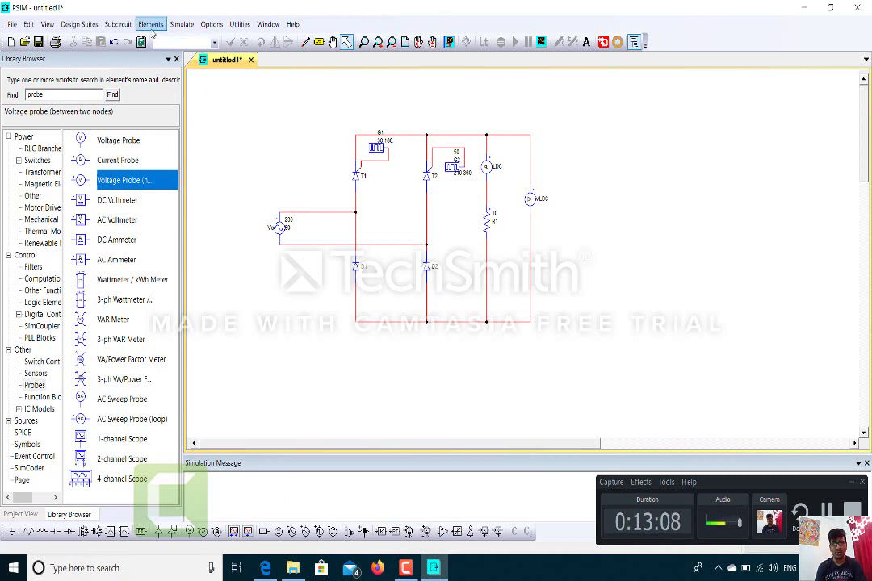
Step: Place a Simulation Control element in the empty area above the AC source
click(183, 25)
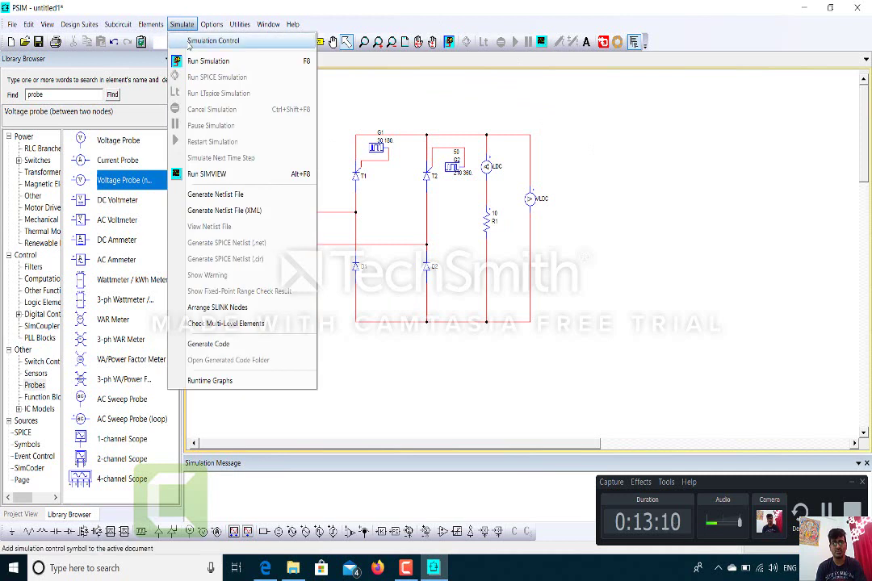
click(188, 45)
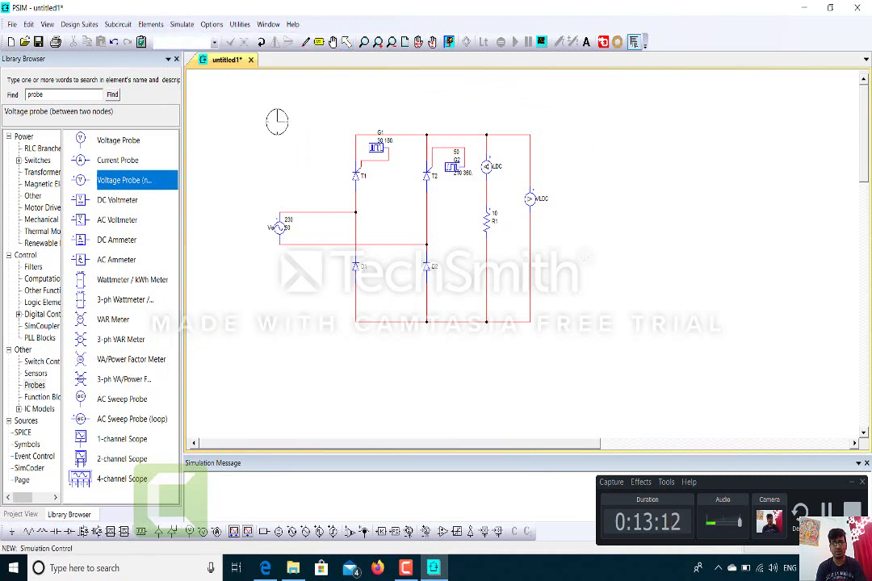
click(313, 125)
Step: Set the total time of the simulation control to 1
double_click(313, 125)
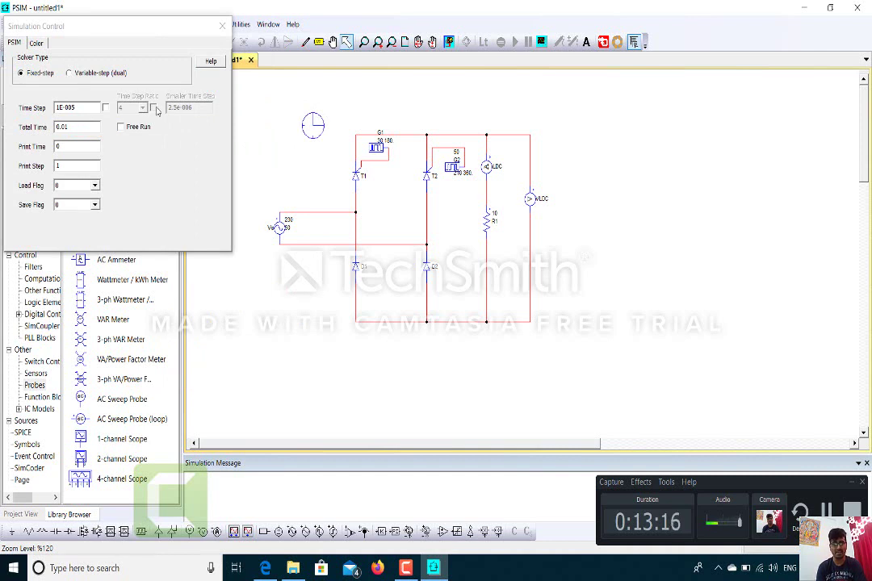
click(78, 126)
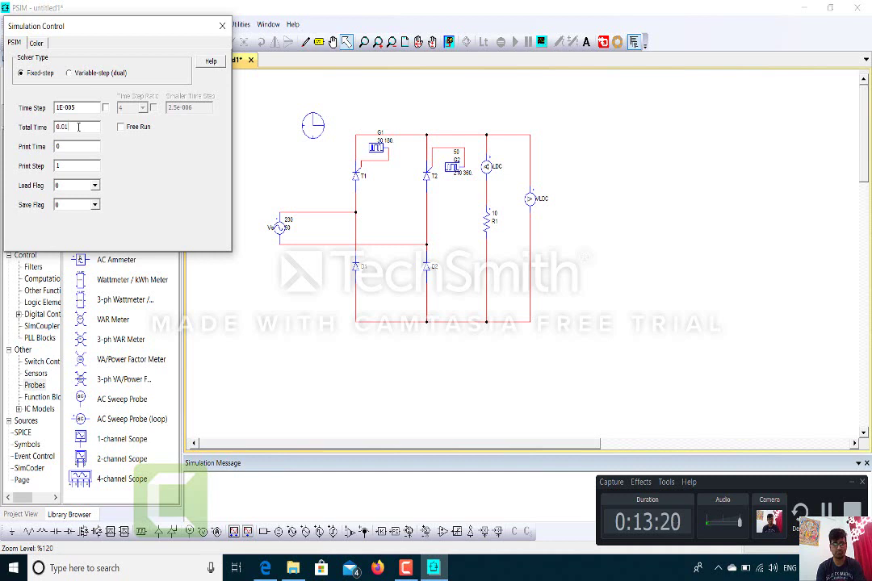
key(BackSpace)
key(BackSpace)
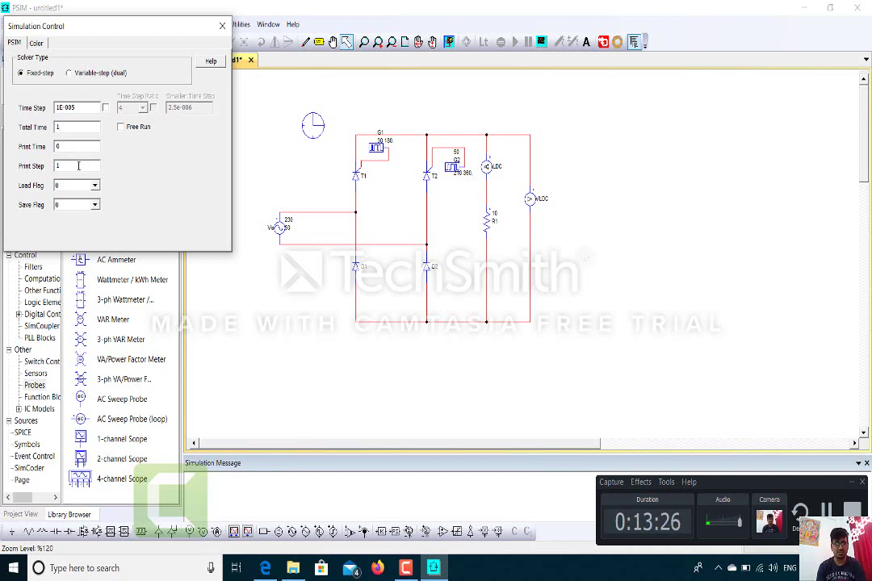
click(222, 30)
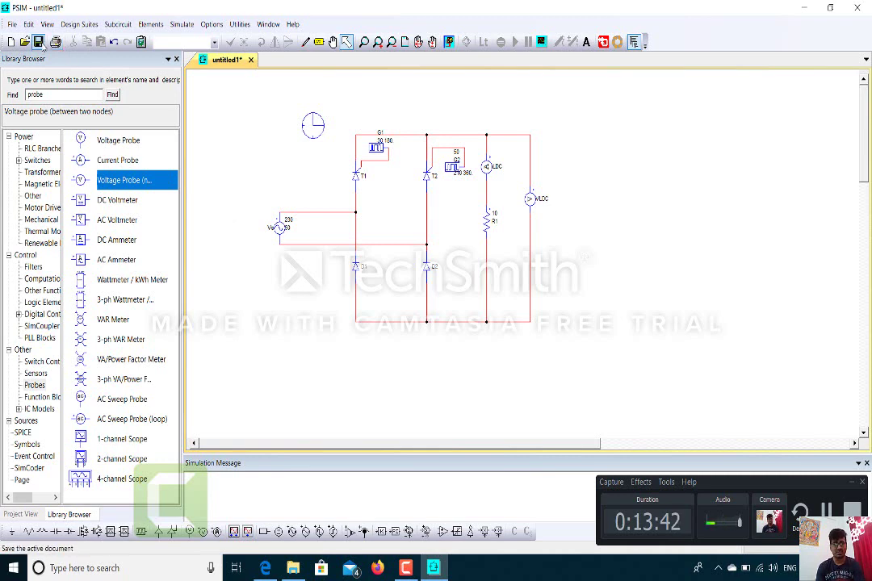
Step: Save the schematic as HWCR in a new Desktop folder named PE
click(38, 42)
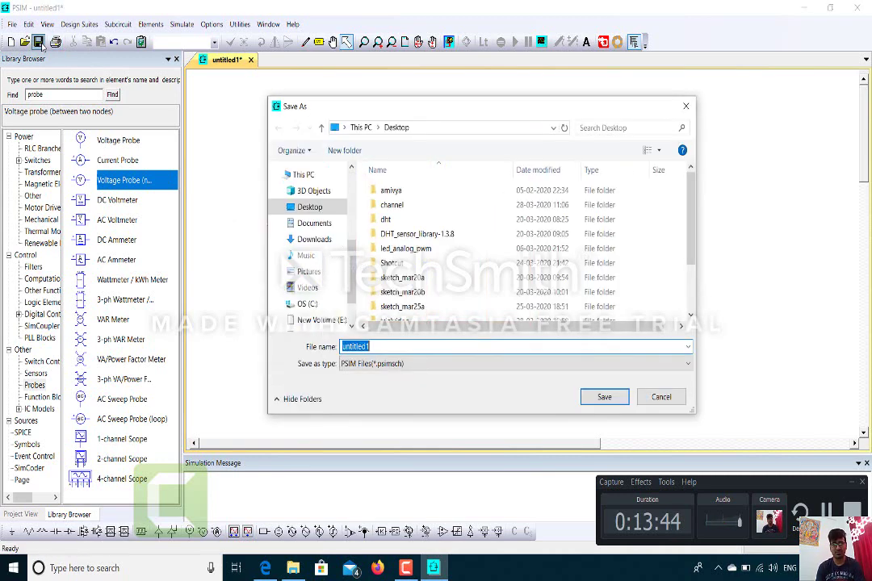
click(311, 207)
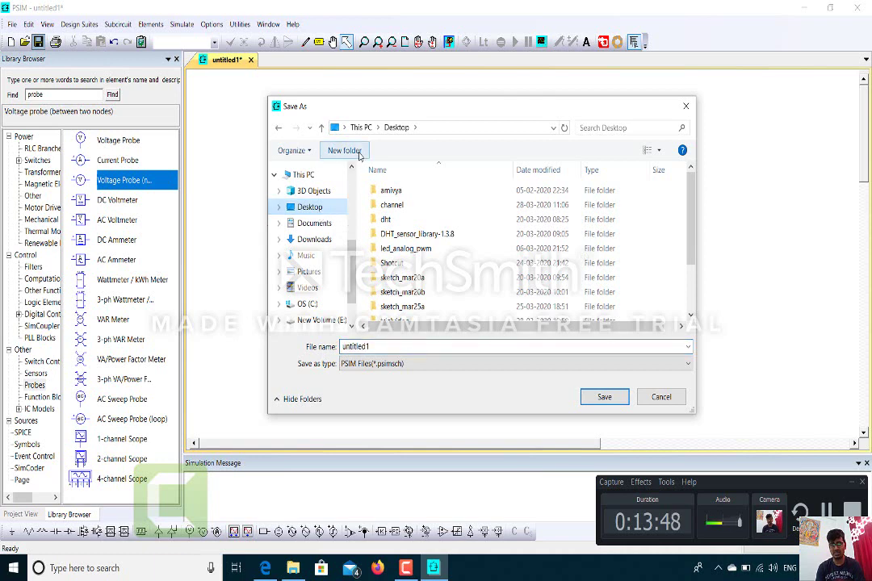
click(344, 151)
text(PE)
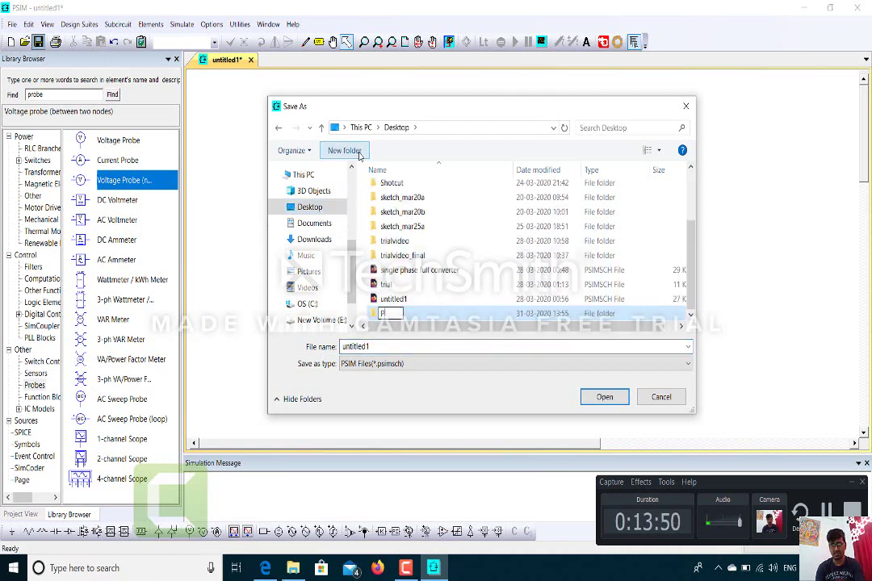
key(Return)
double_click(443, 315)
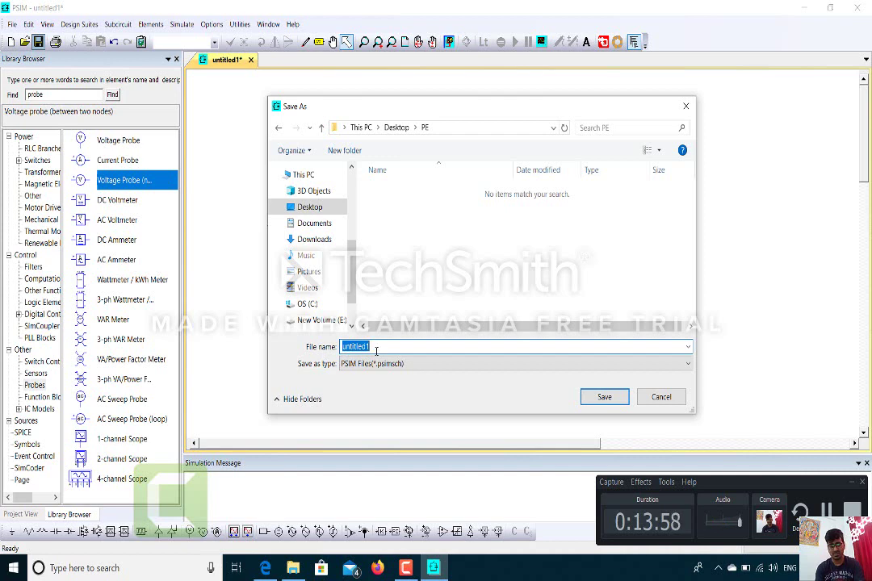
text(HWCR)
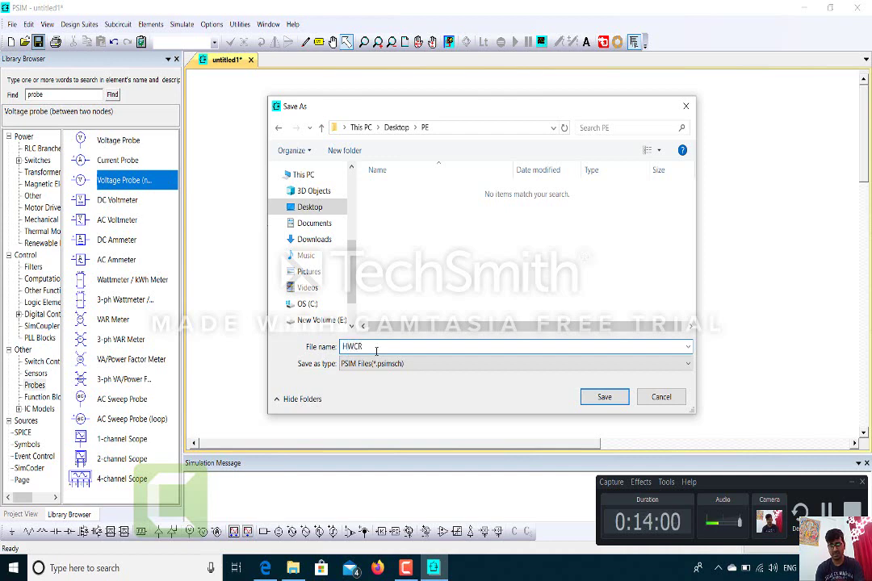
click(604, 397)
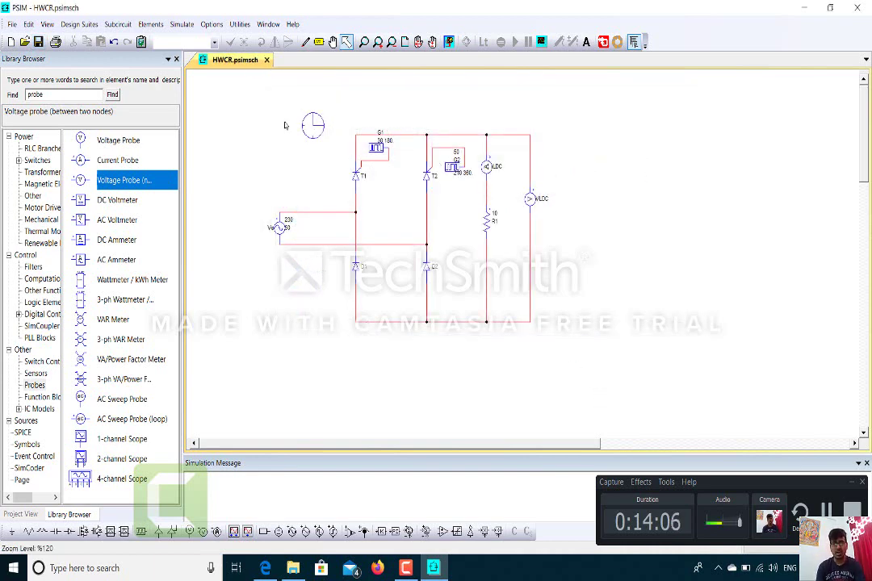
Step: Run the simulation and examine the ILDC, V(R1) and VLDC waveforms together in one plot, closing the viewer when done
click(180, 26)
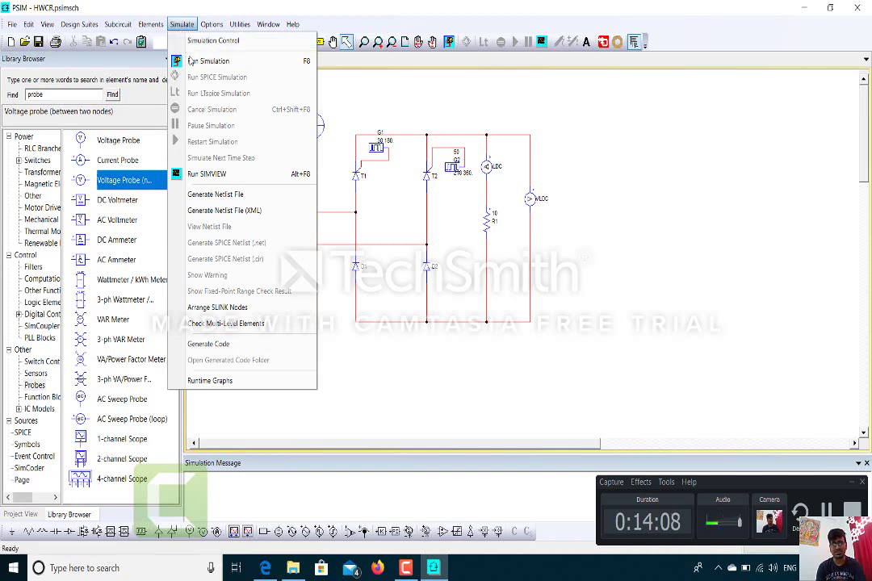
click(198, 60)
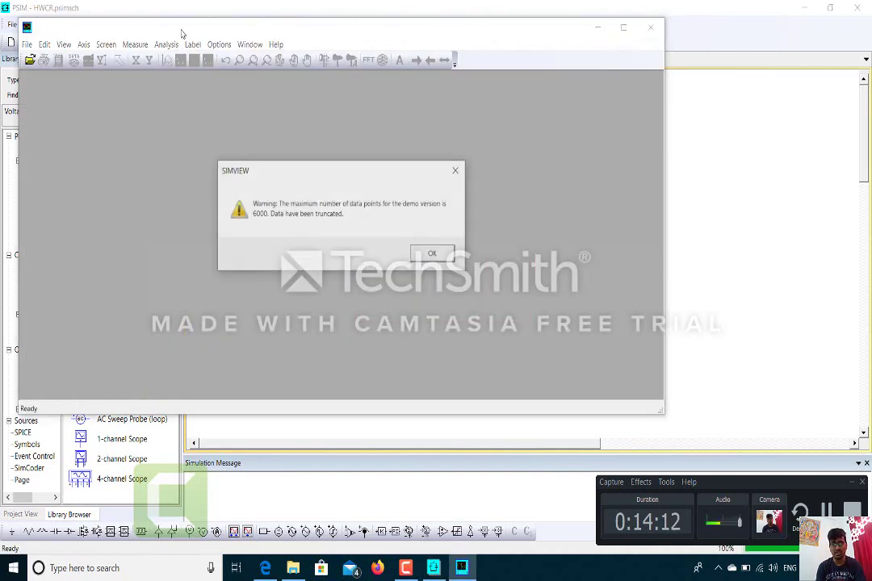
click(433, 255)
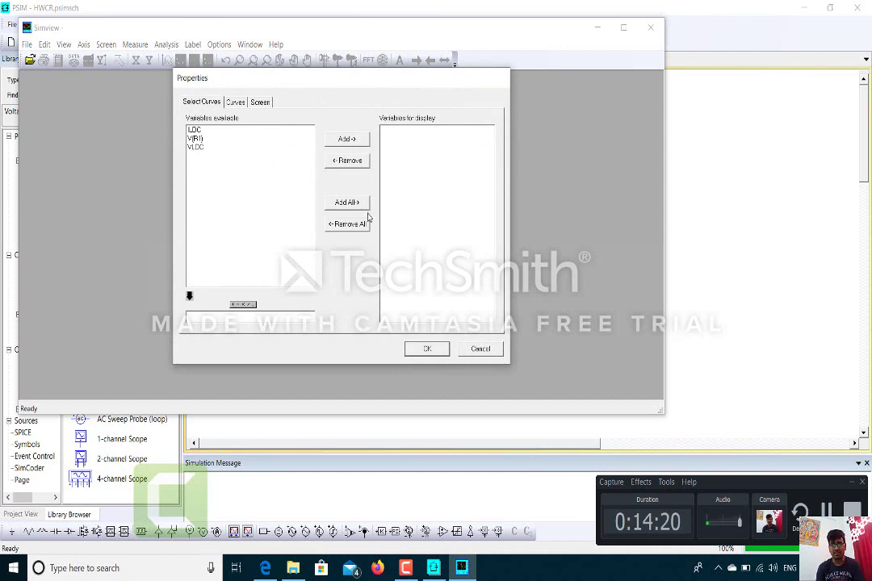
click(344, 205)
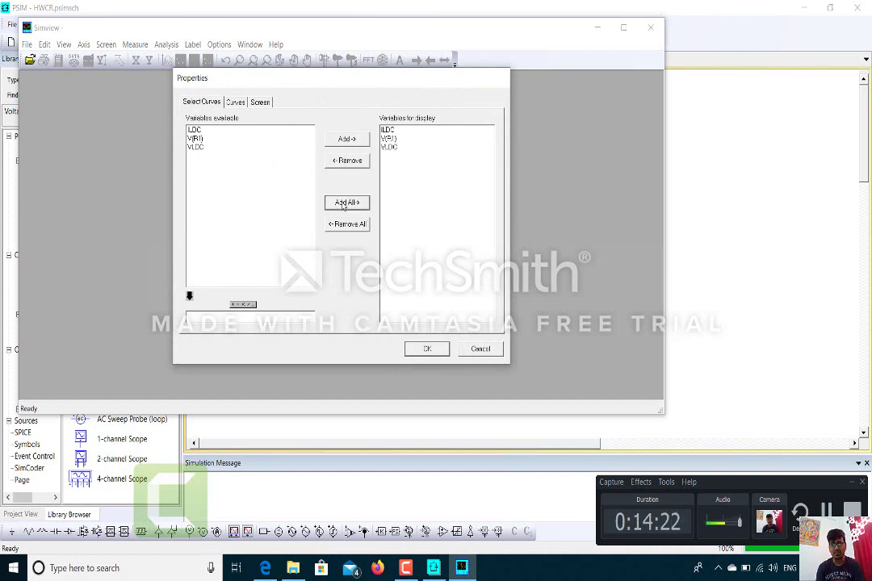
click(427, 349)
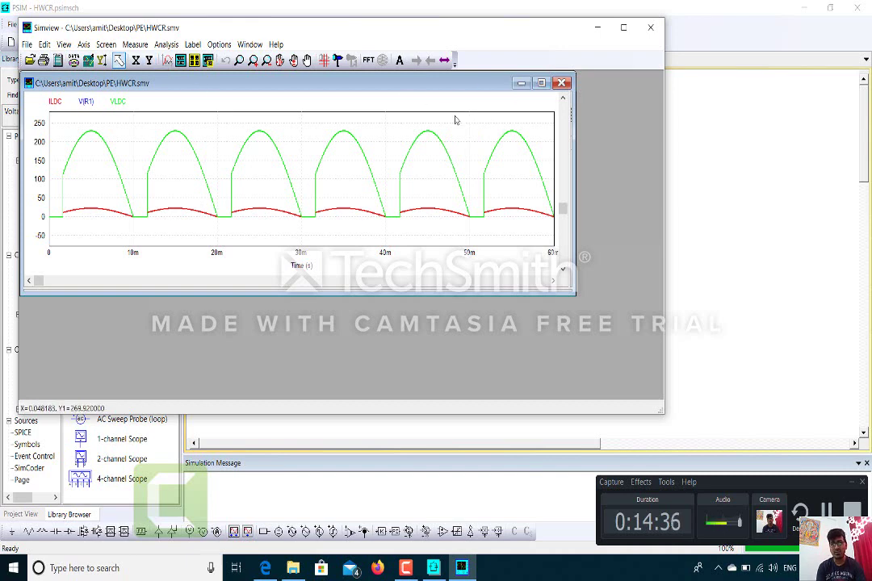
click(565, 84)
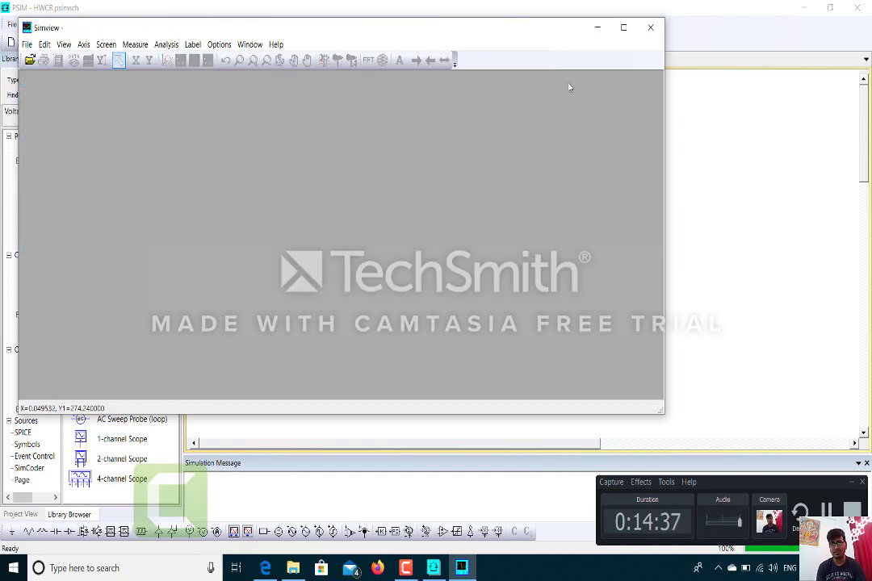
click(650, 27)
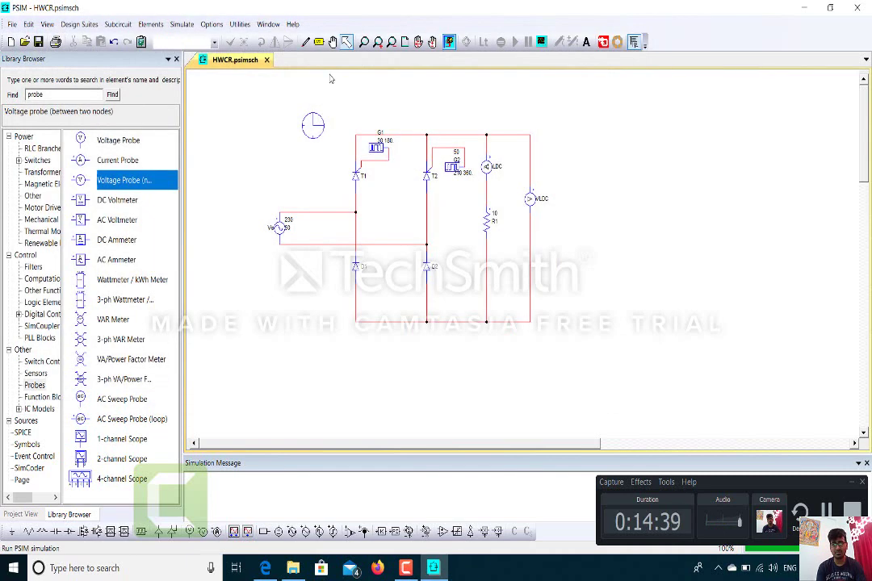
Step: Run the simulation and examine the ILDC waveform alone in a plot, closing the viewer when done
click(182, 24)
click(206, 62)
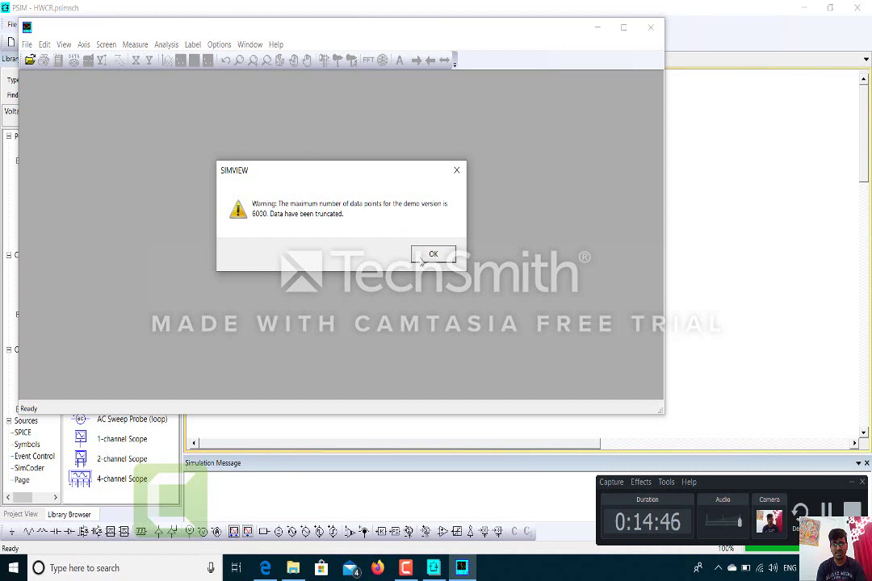
click(418, 251)
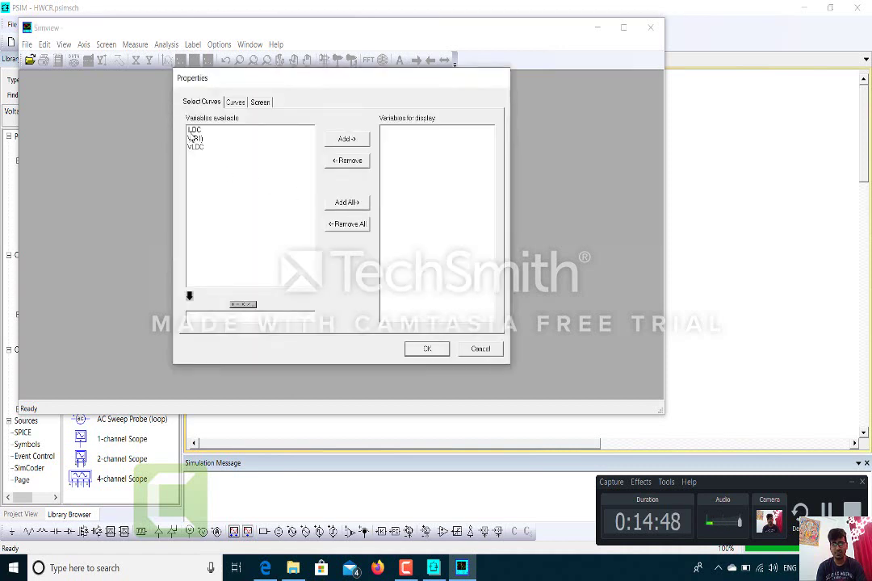
click(191, 131)
click(347, 139)
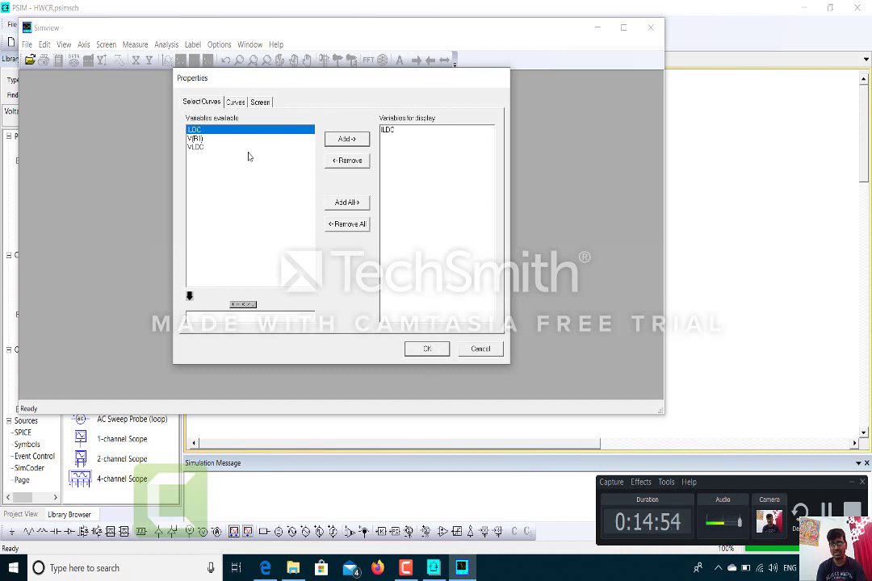
click(431, 350)
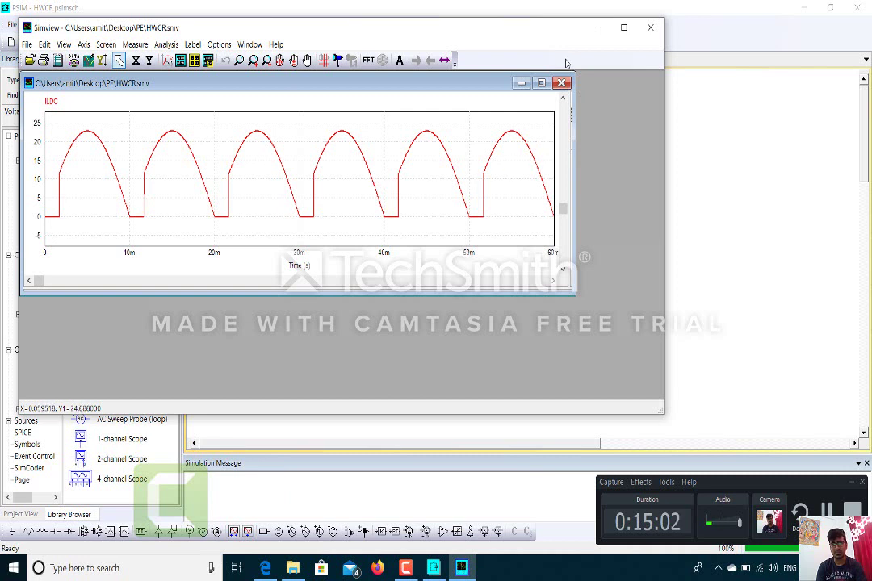
click(167, 47)
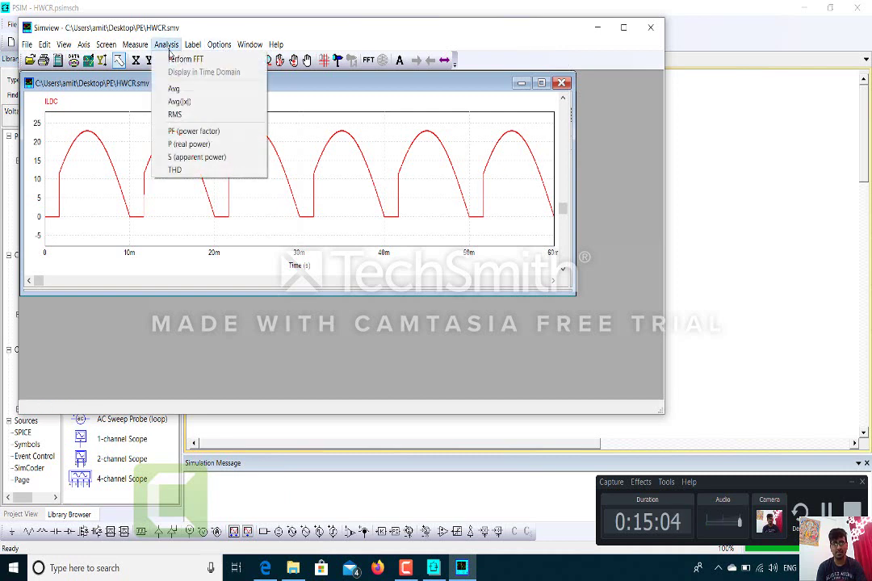
mouse_move(135, 47)
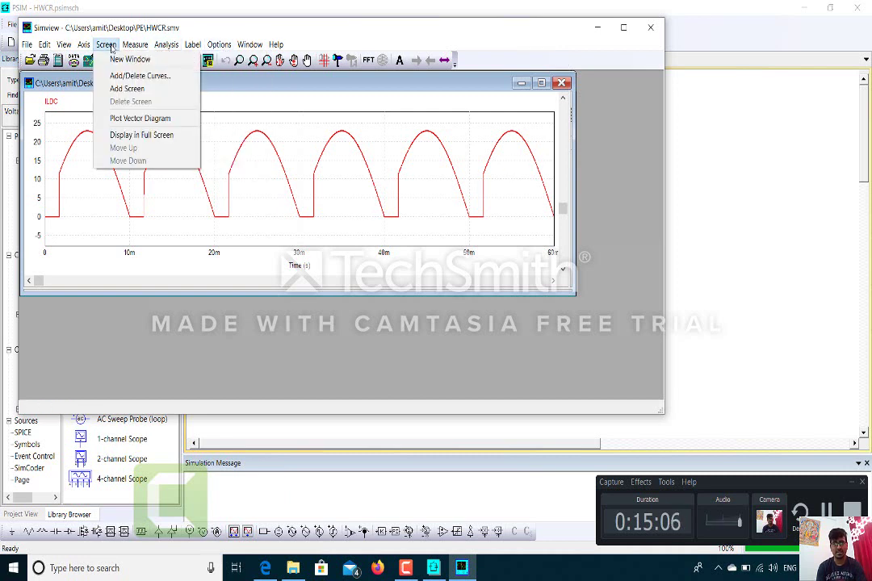
mouse_move(206, 49)
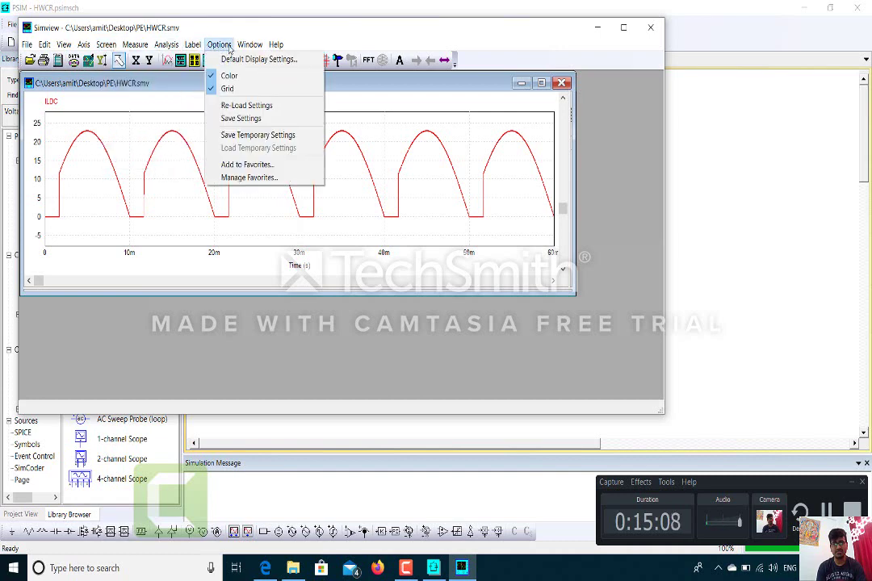
mouse_move(250, 45)
click(652, 27)
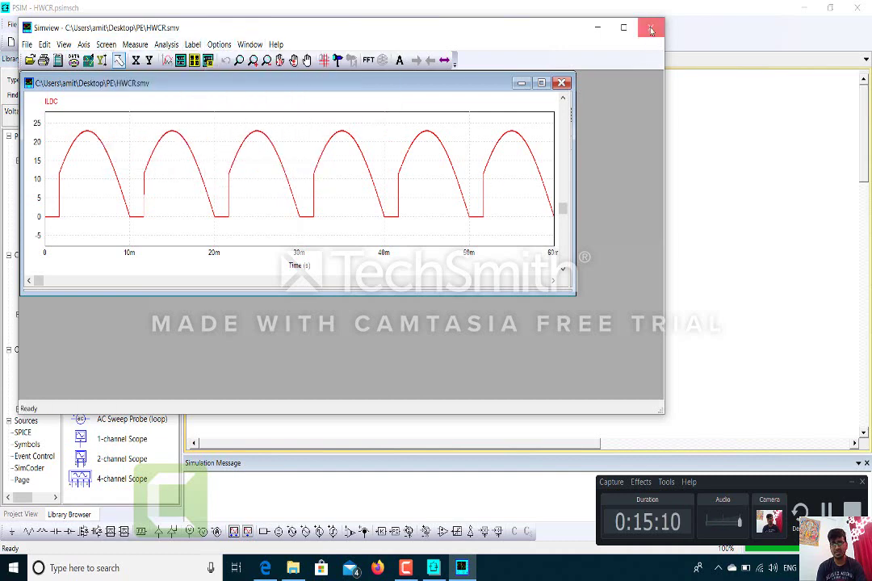
click(652, 27)
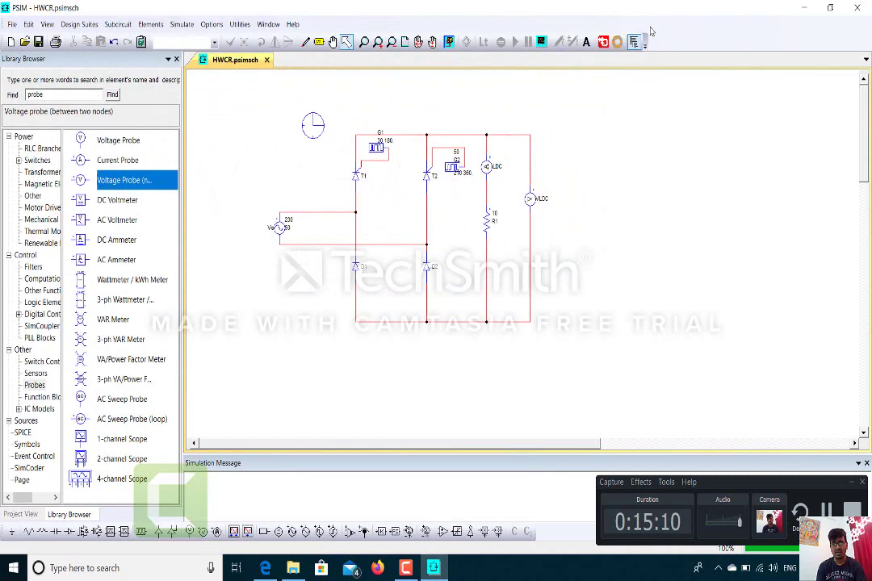
Step: Rerun the simulation and examine the VLDC waveform on its own, closing the plot and viewer when done
click(182, 24)
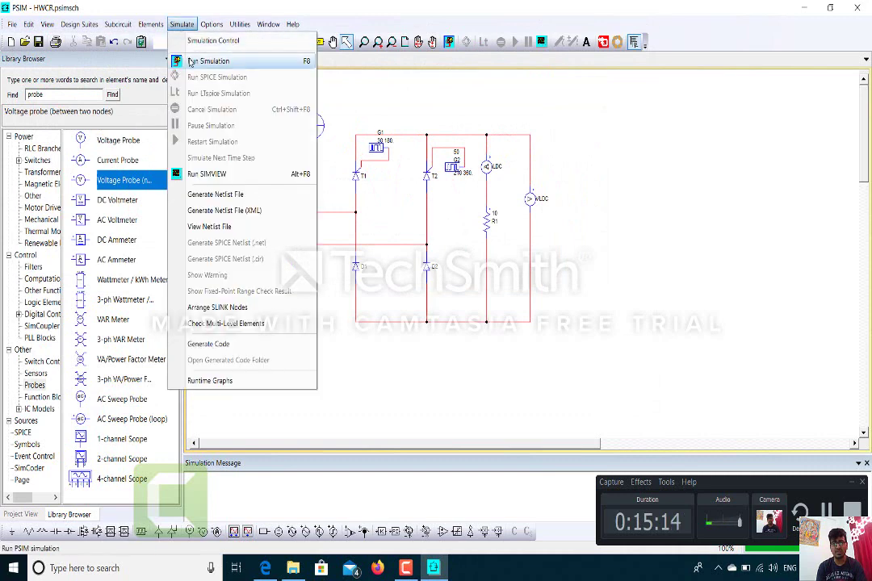
click(192, 61)
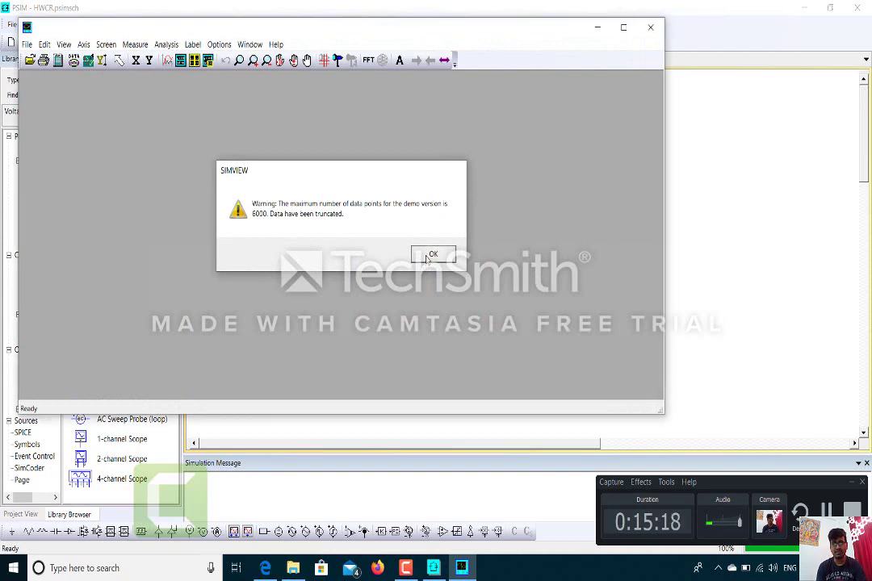
click(430, 255)
click(198, 146)
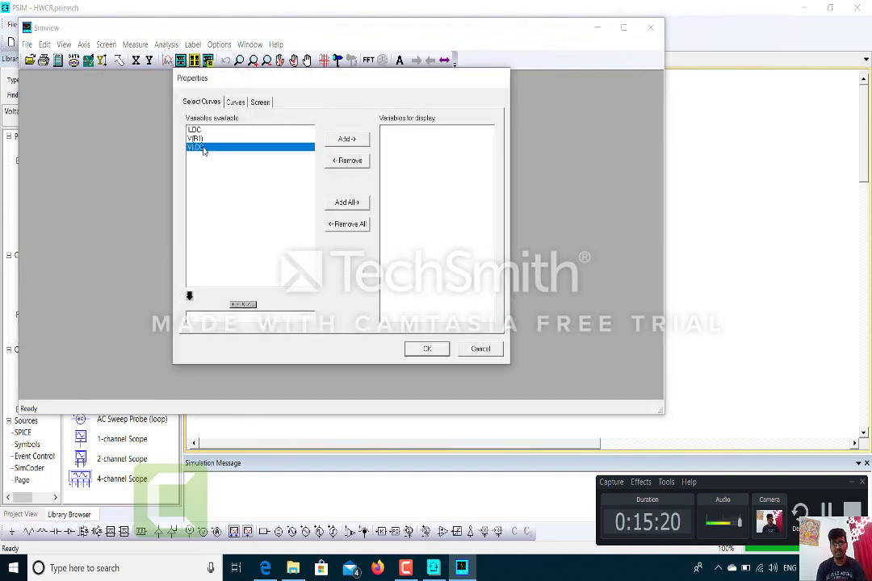
click(346, 139)
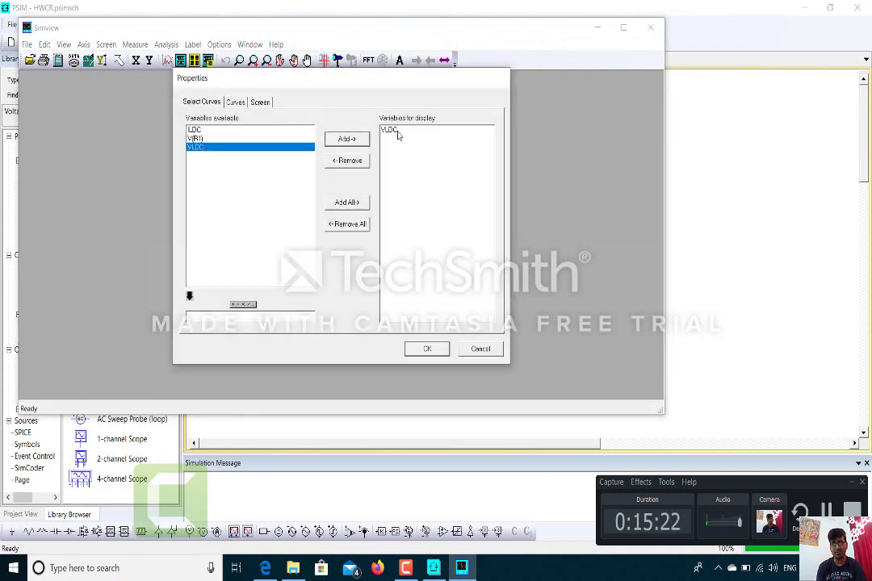
click(392, 130)
click(427, 349)
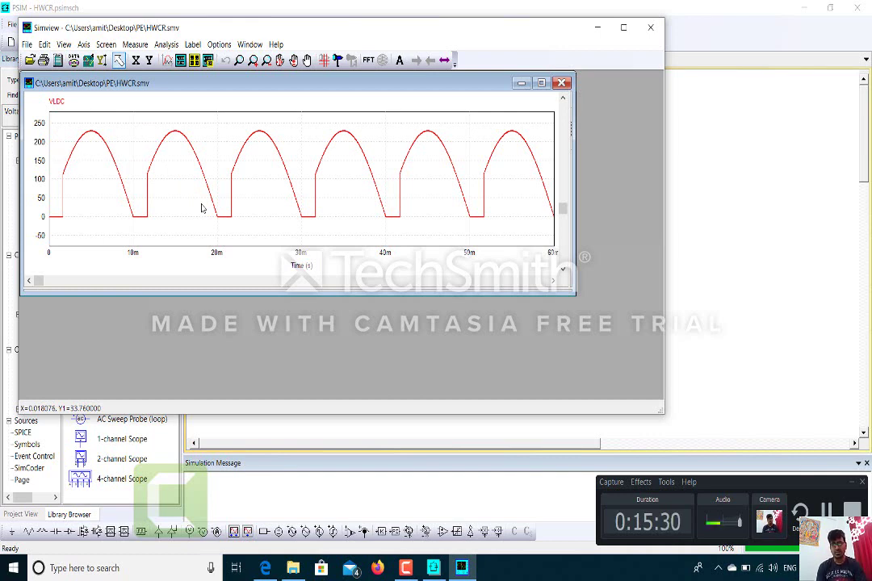
click(562, 83)
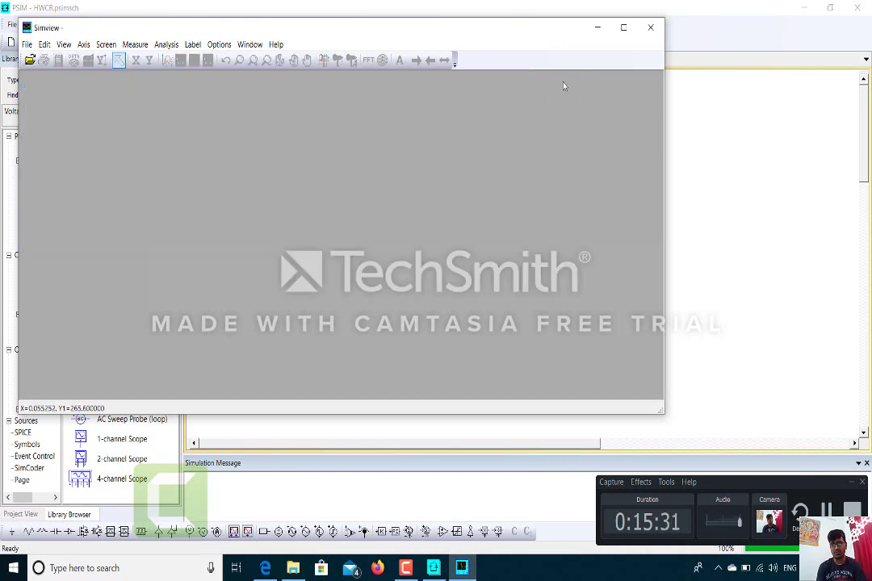
click(650, 27)
Step: Run the simulation once more and plot the ILDC, V(R1) and VLDC curves together
click(181, 24)
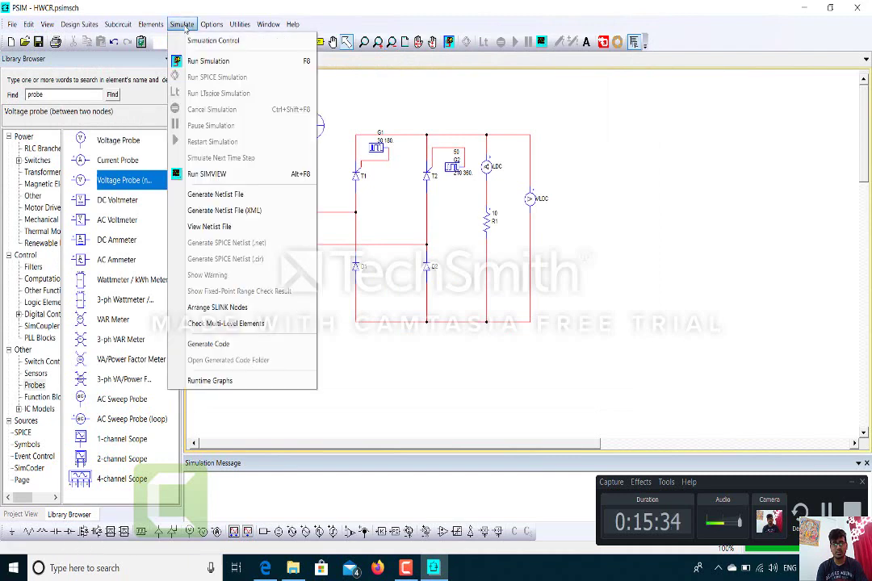
click(198, 61)
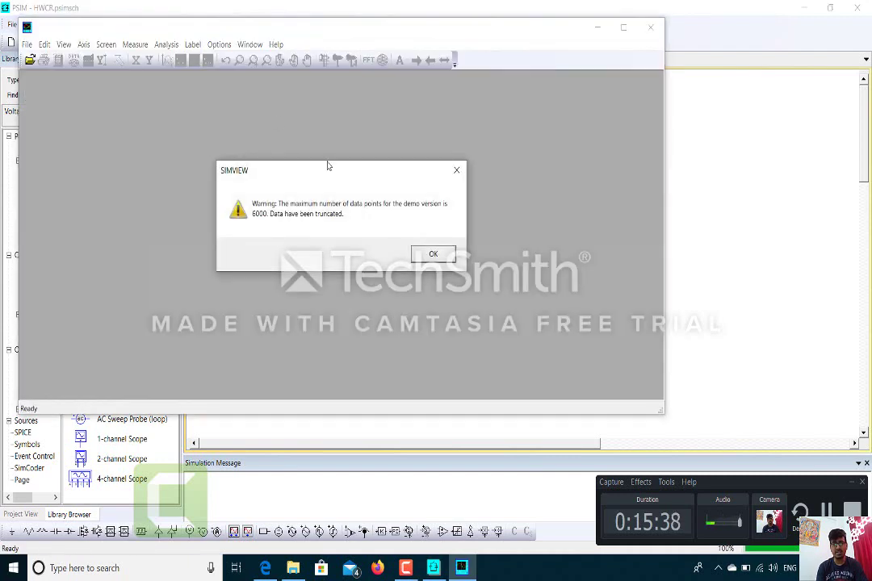
click(425, 252)
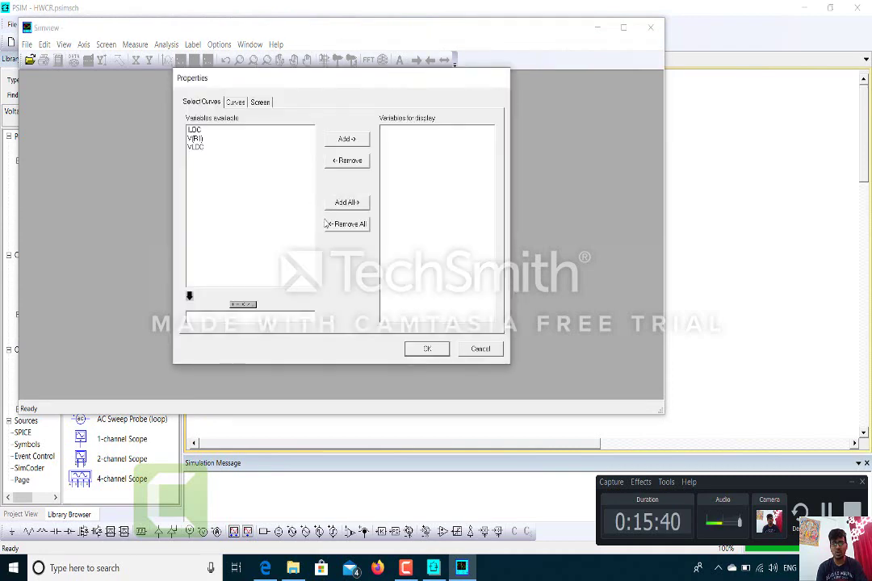
click(356, 204)
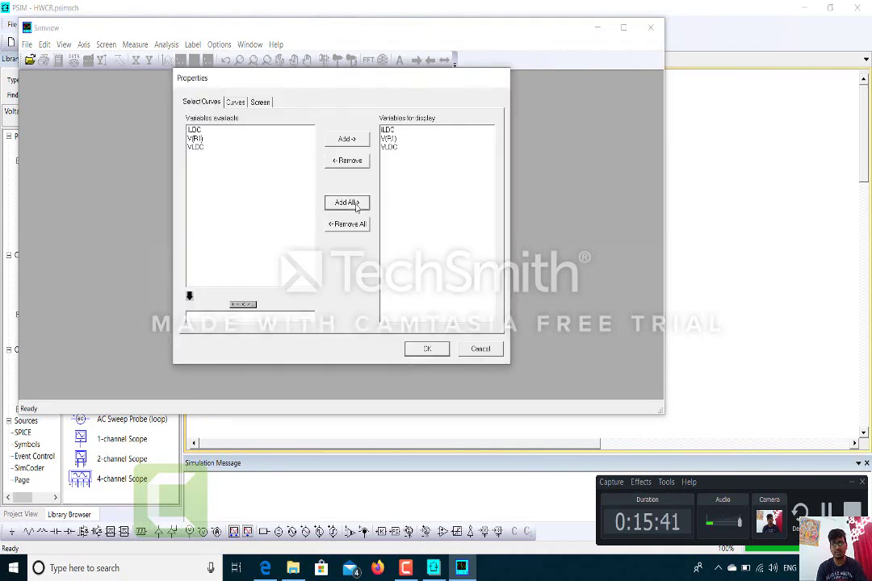
click(432, 352)
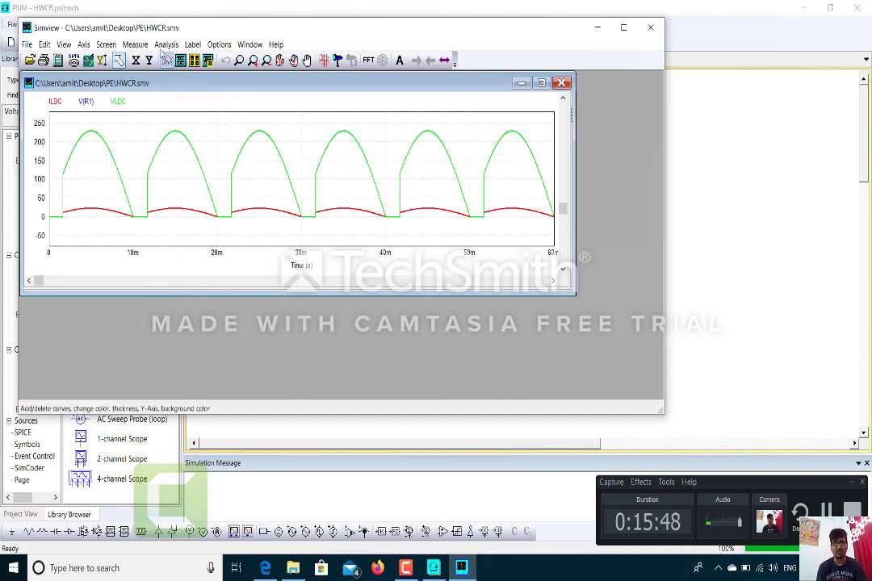
Step: Calculate the average values of the plotted curves and examine the ILDC, V(R1) and VLDC rows of the measurement table
click(165, 44)
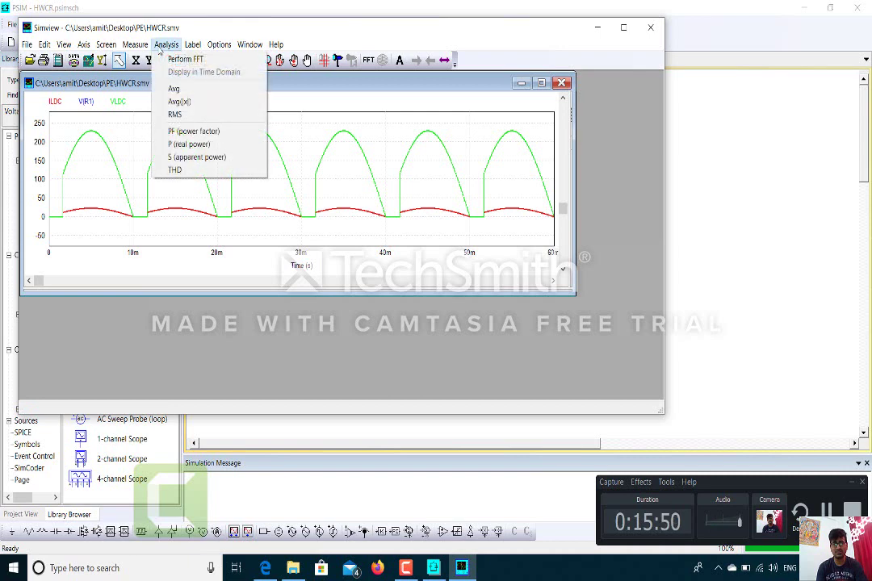
click(171, 92)
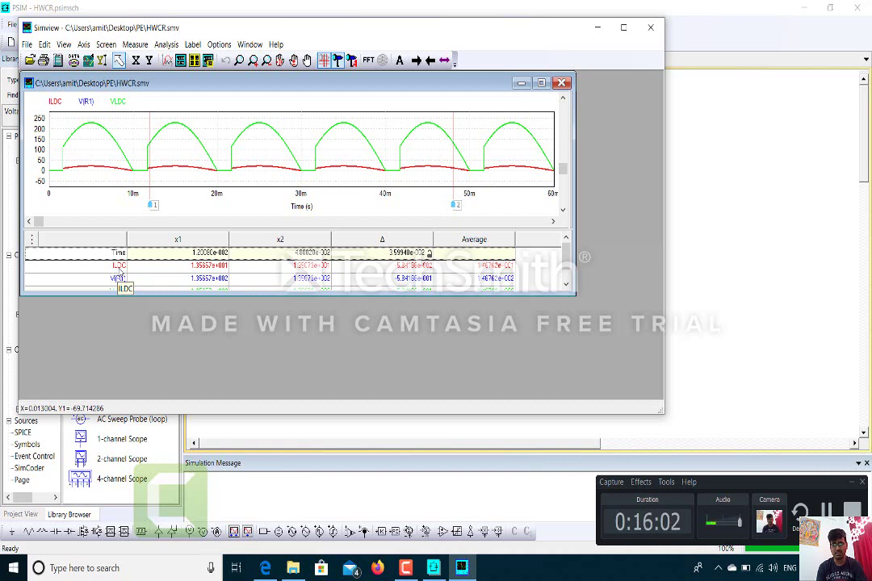
click(171, 47)
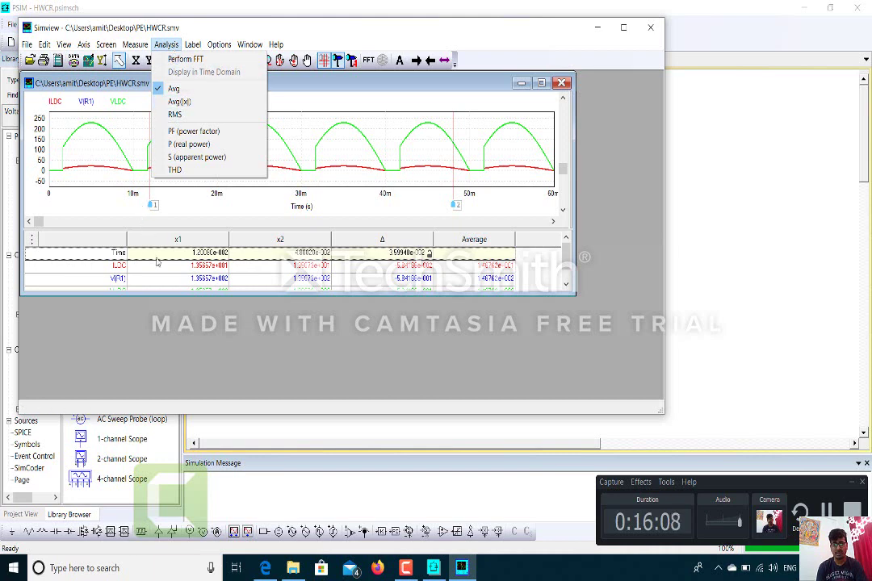
click(122, 272)
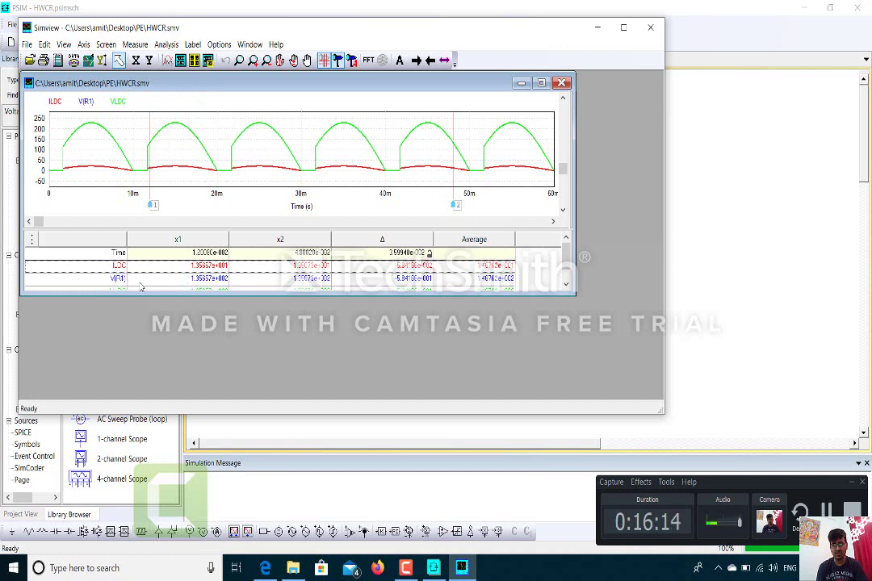
scroll(568, 257, down, 1)
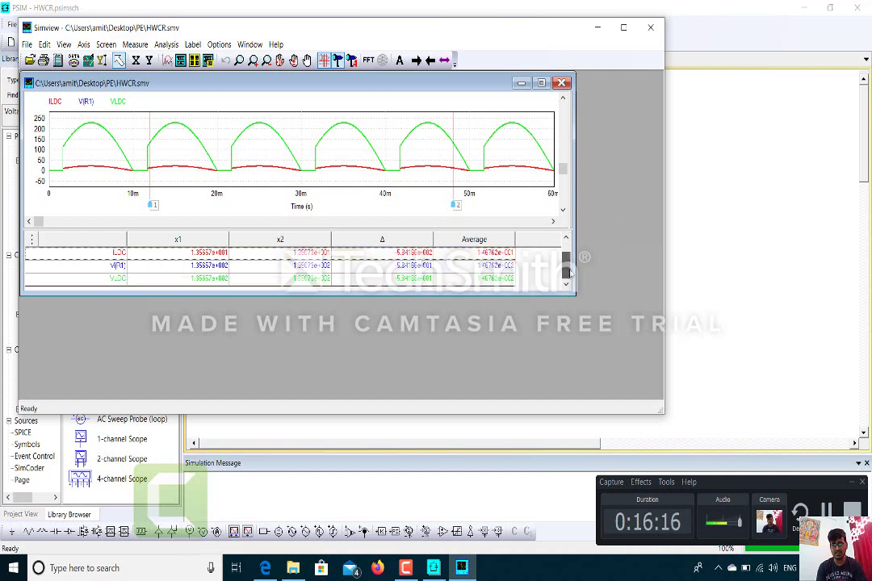
right_click(209, 267)
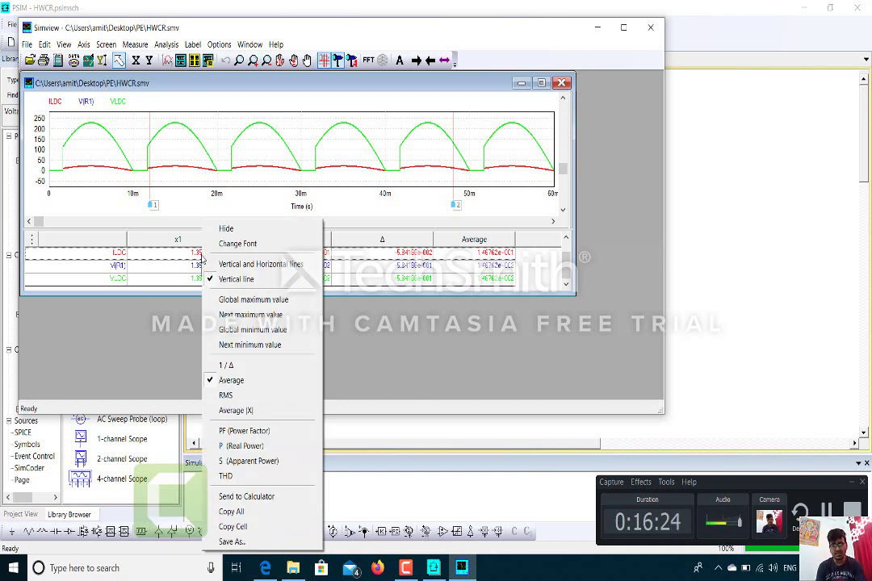
click(171, 218)
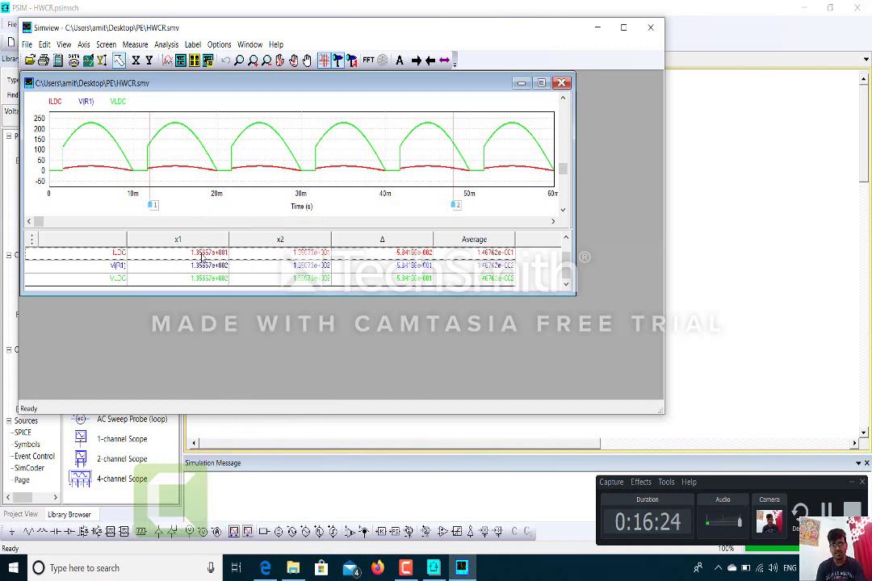
Step: Add the RMS values of the plotted curves to the measurement table
click(164, 45)
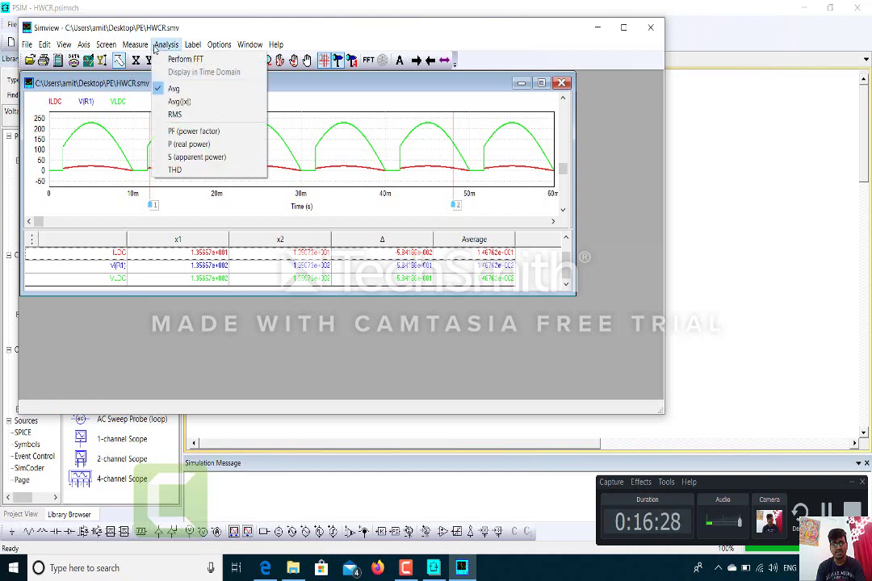
mouse_move(132, 49)
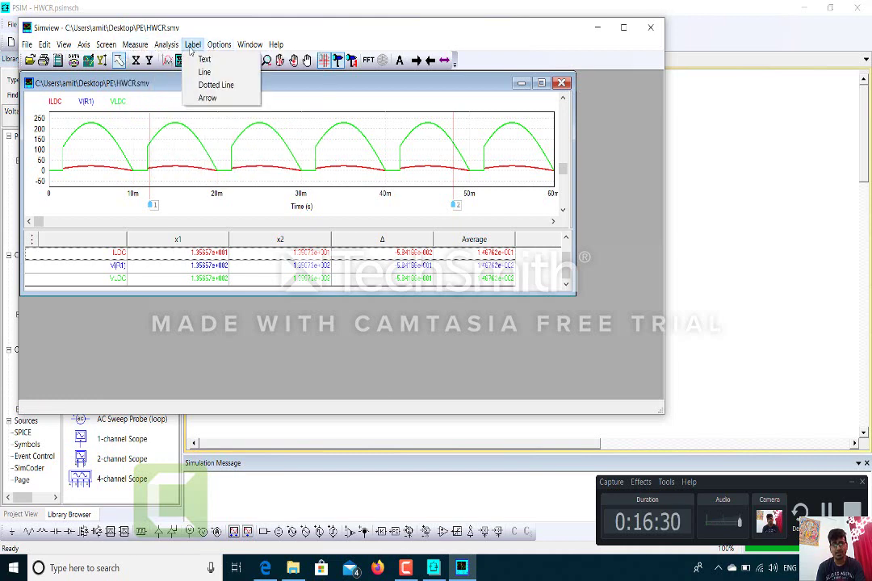
mouse_move(167, 47)
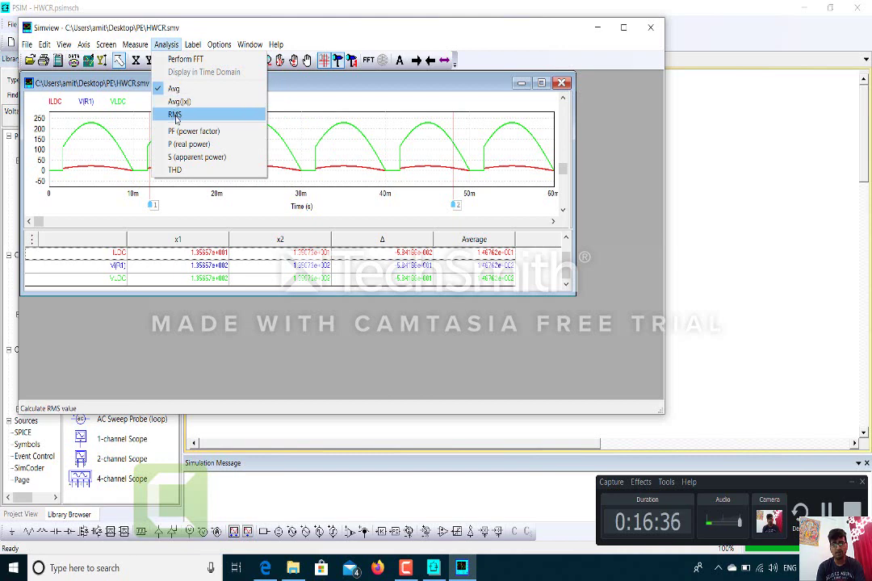
click(175, 116)
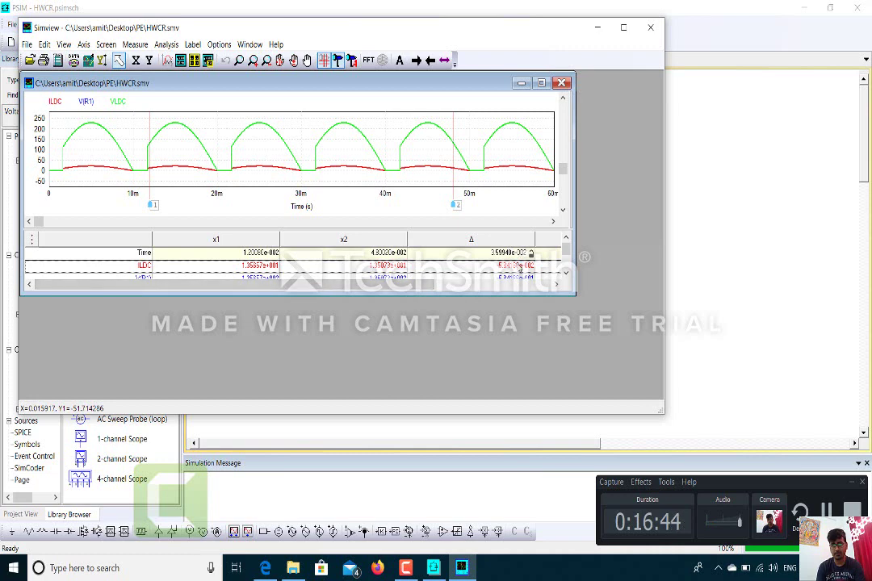
Step: Send the ILDC difference value between the two cursors to the calculator and evaluate it as a decimal number
right_click(519, 270)
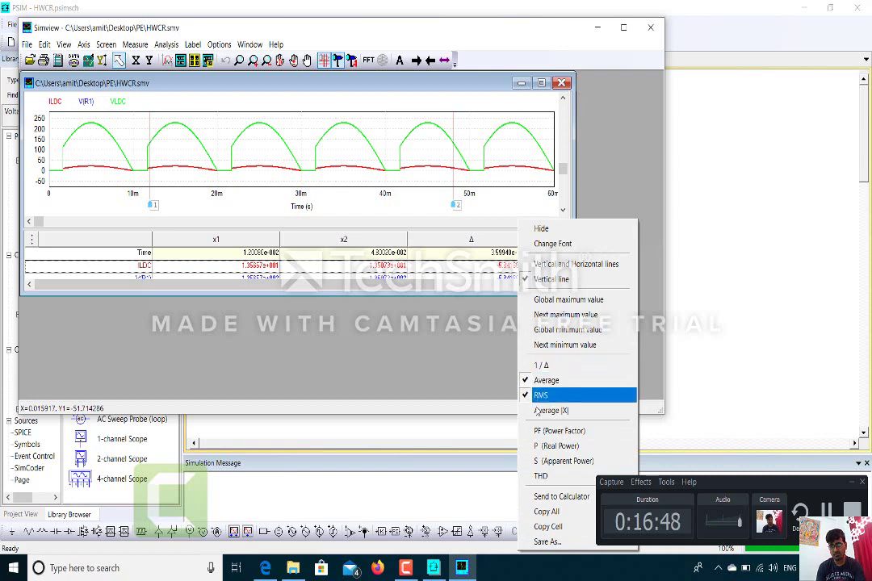
click(541, 499)
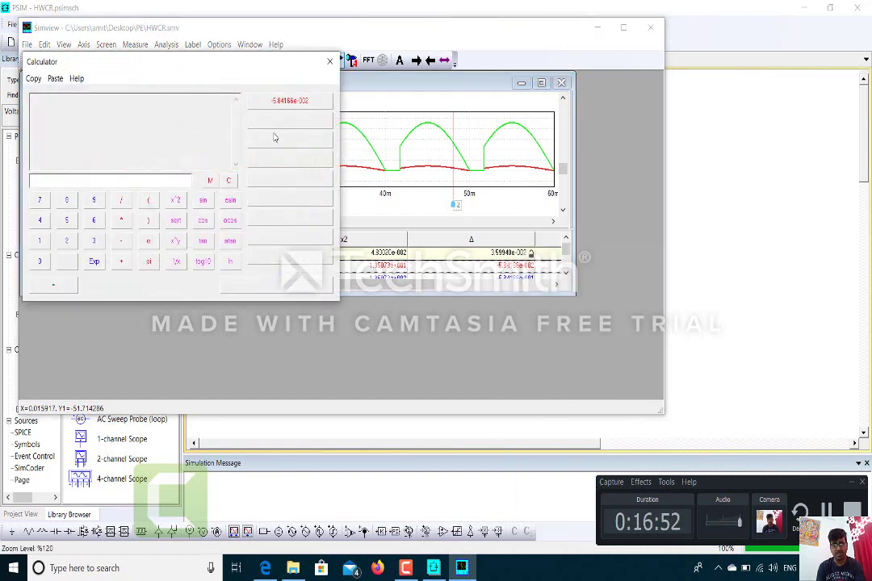
double_click(279, 101)
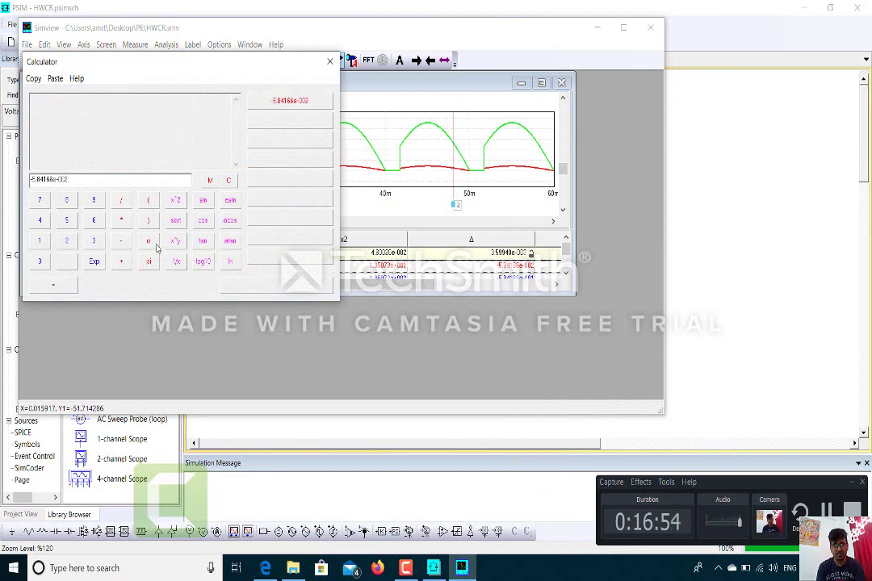
click(54, 285)
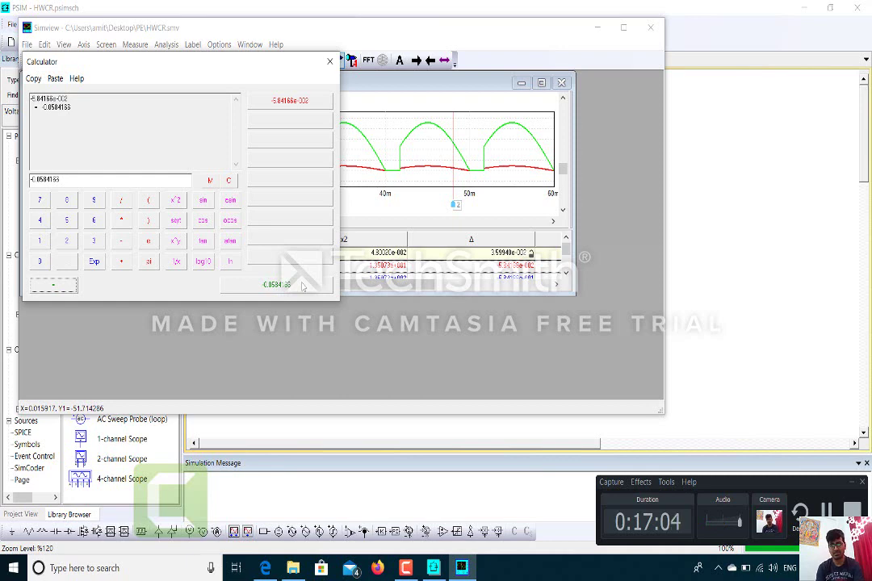
Step: Send the ILDC value at the first cursor to the calculator and evaluate it as a decimal number
click(329, 61)
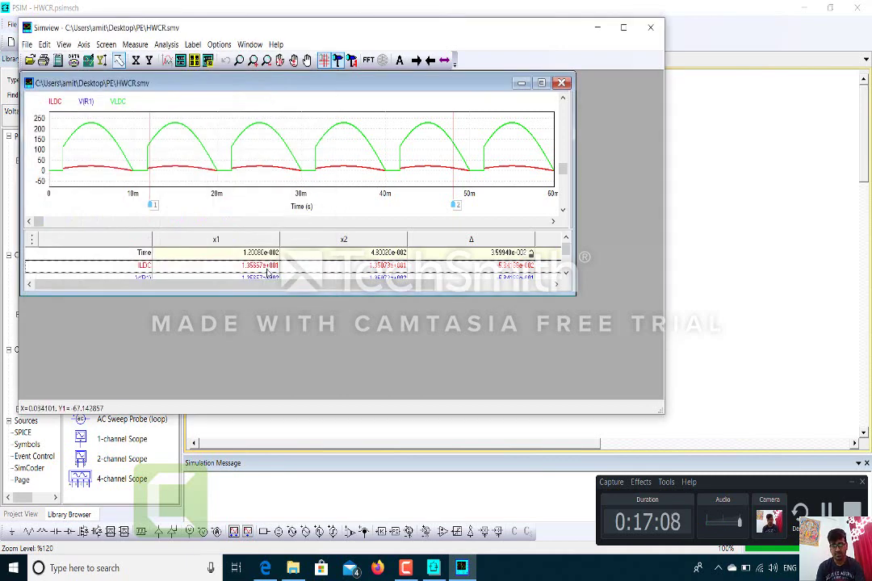
right_click(262, 271)
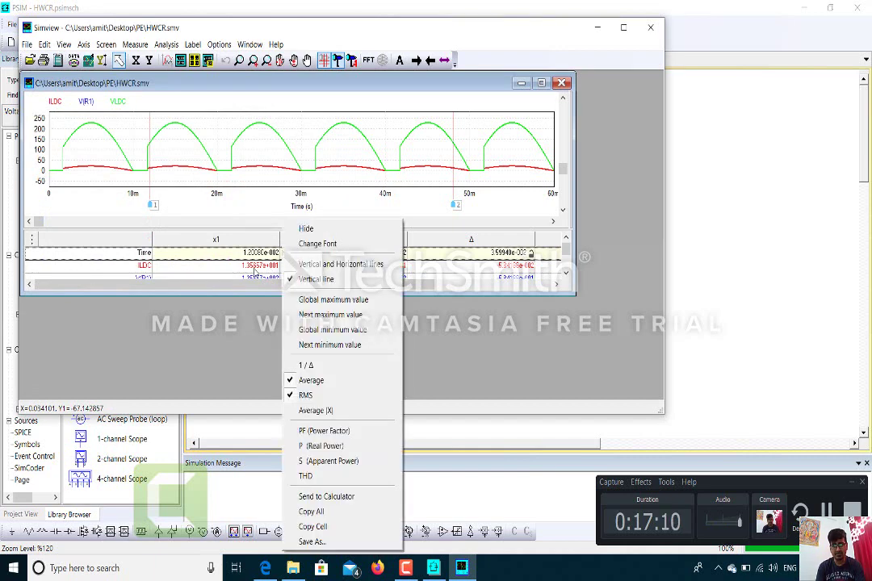
click(251, 273)
right_click(253, 273)
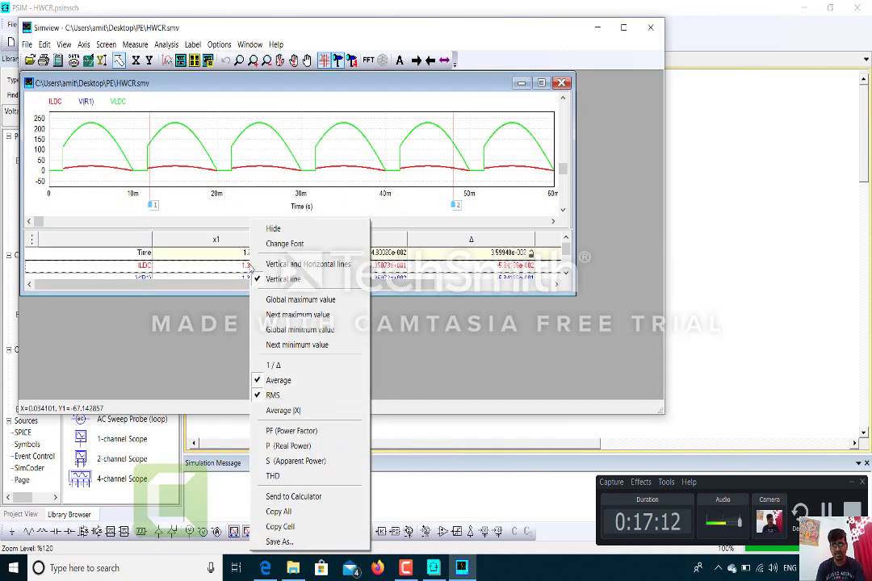
click(295, 498)
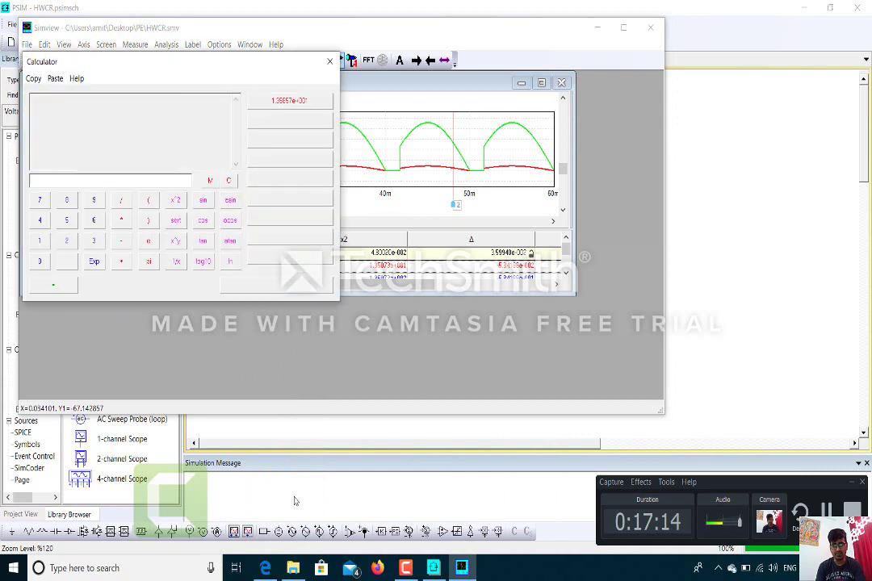
click(261, 102)
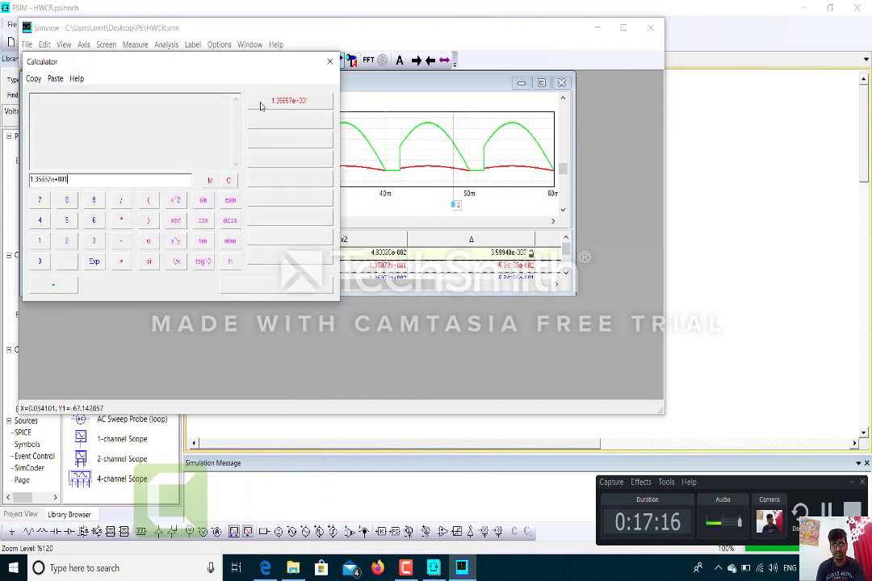
click(55, 285)
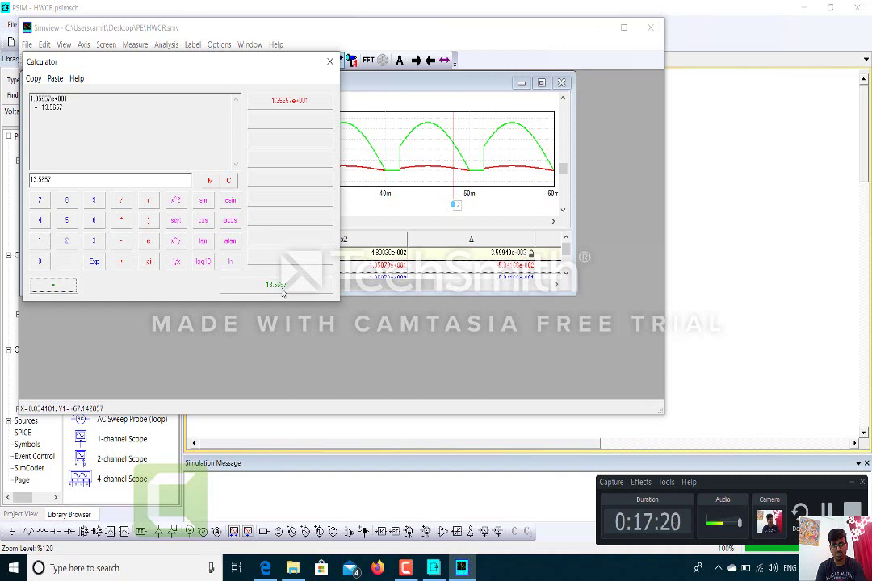
click(330, 63)
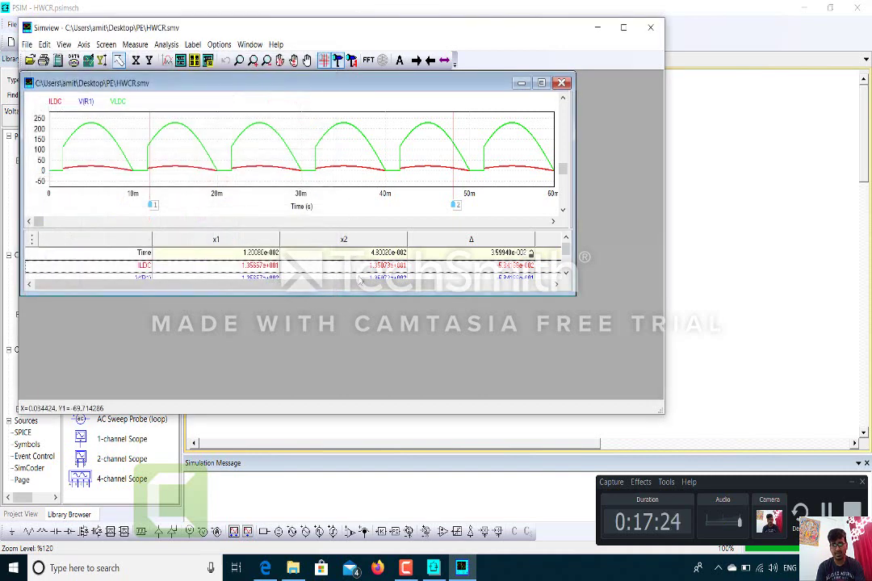
Step: Send the VLDC value at the second cursor to the calculator and evaluate it as a decimal number
scroll(565, 266, down, 2)
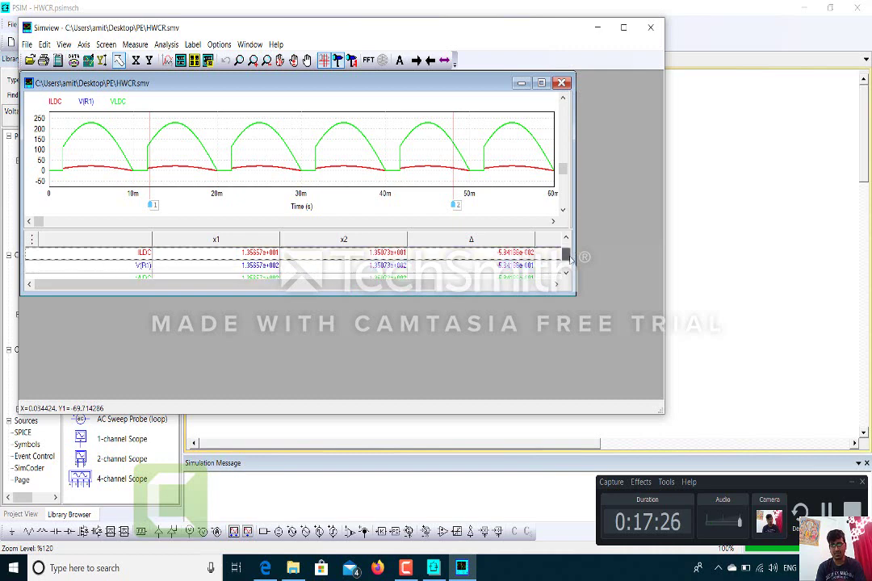
click(377, 270)
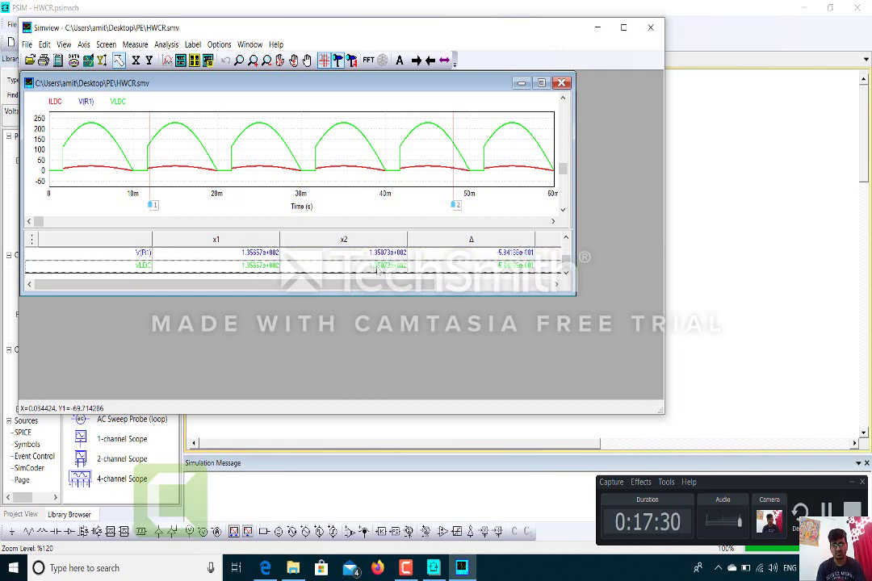
right_click(372, 266)
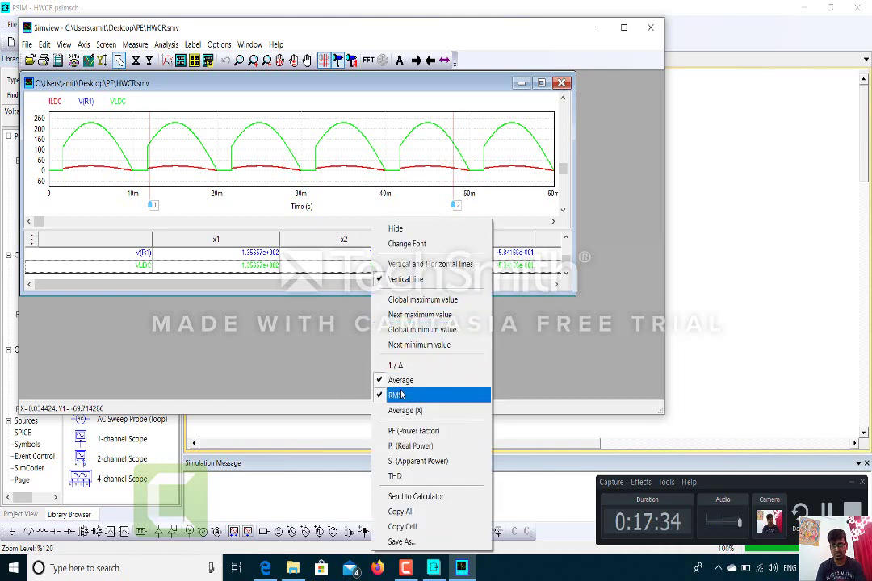
click(405, 497)
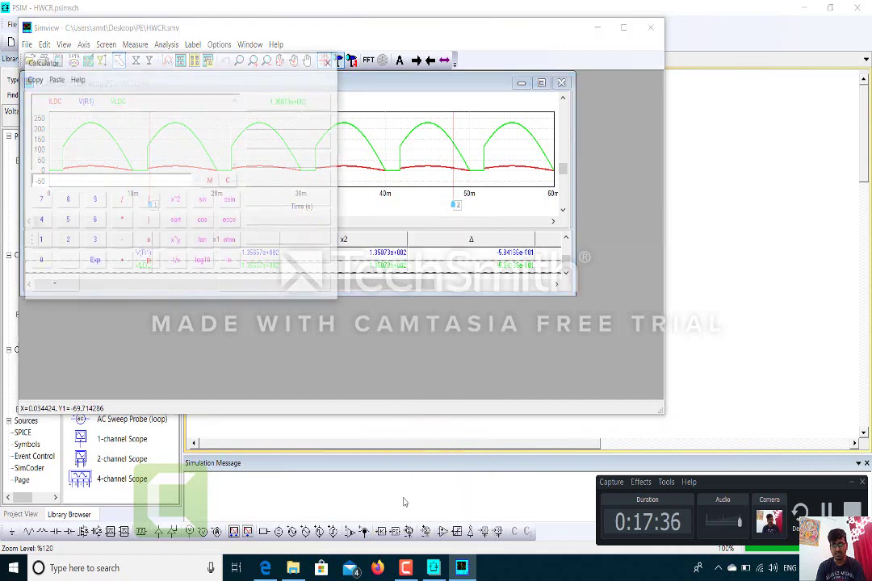
double_click(260, 103)
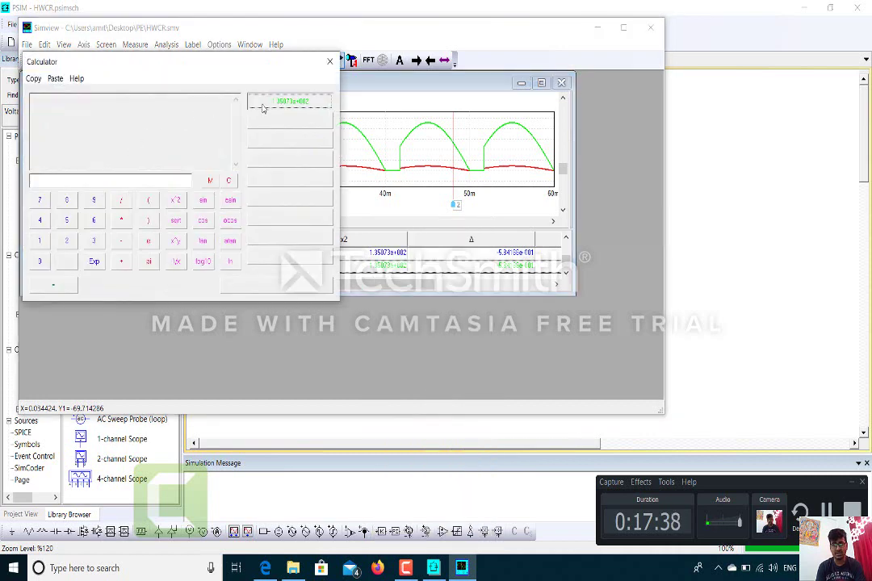
click(56, 287)
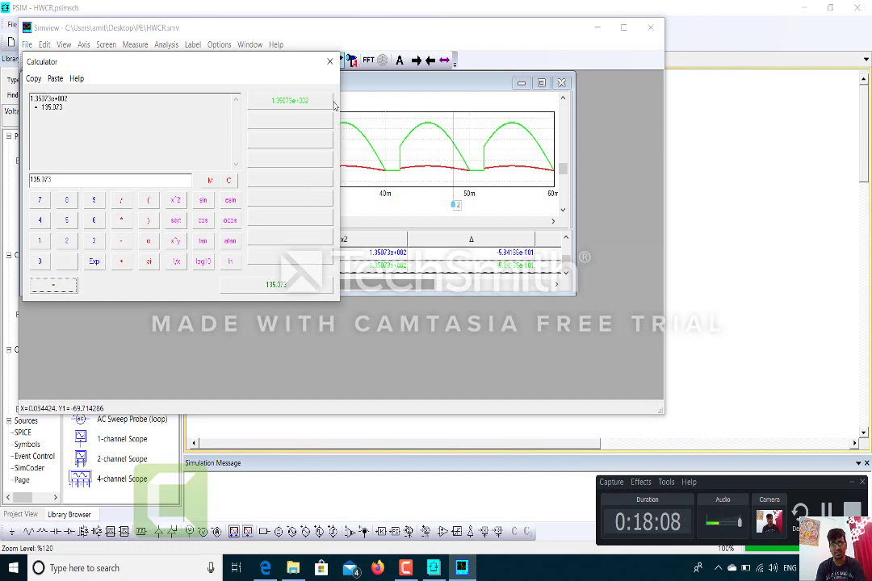
click(328, 63)
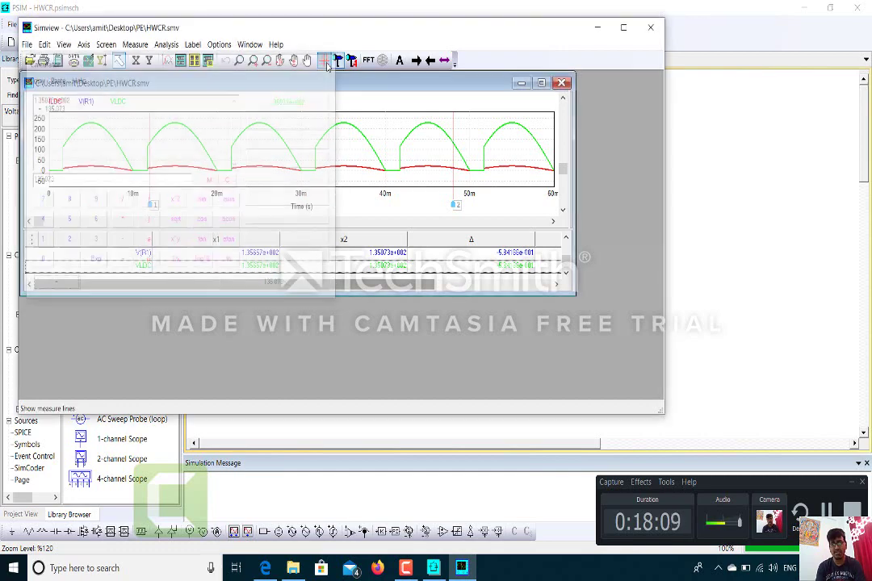
Step: Close the current waveform results, rerun the simulation and plot only the ILDC curve
click(653, 27)
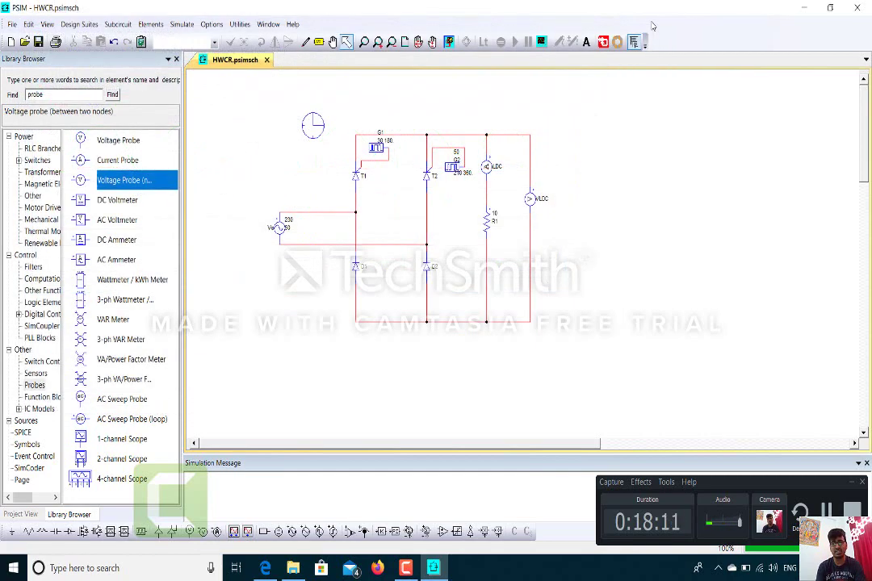
click(184, 26)
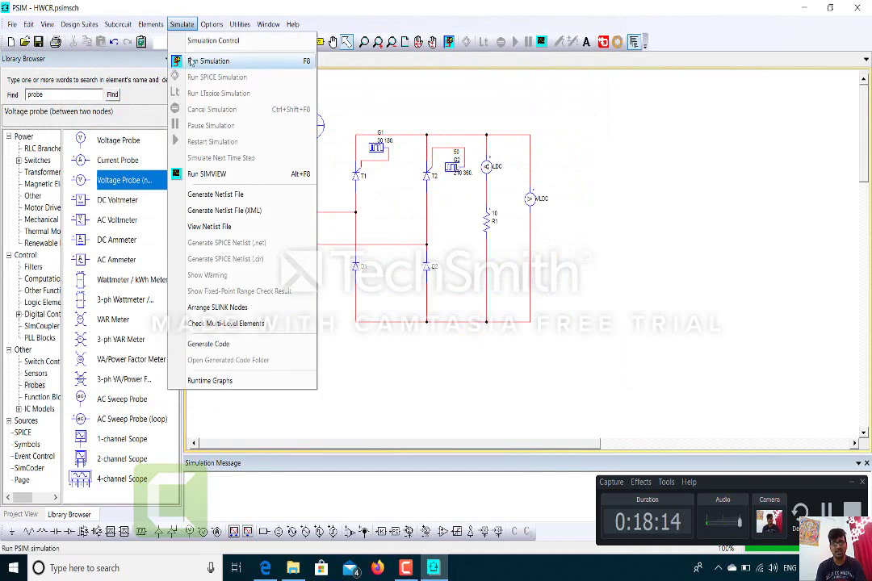
click(192, 61)
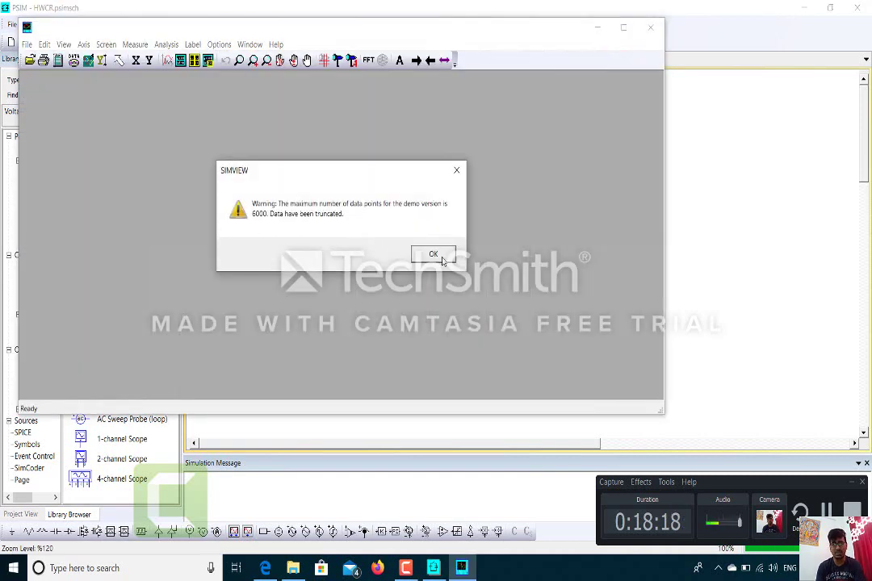
click(441, 260)
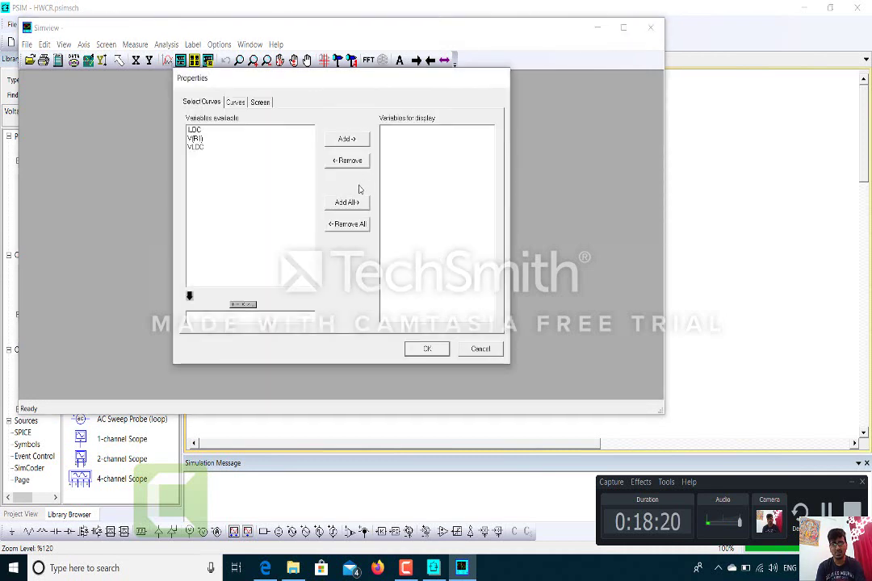
click(194, 130)
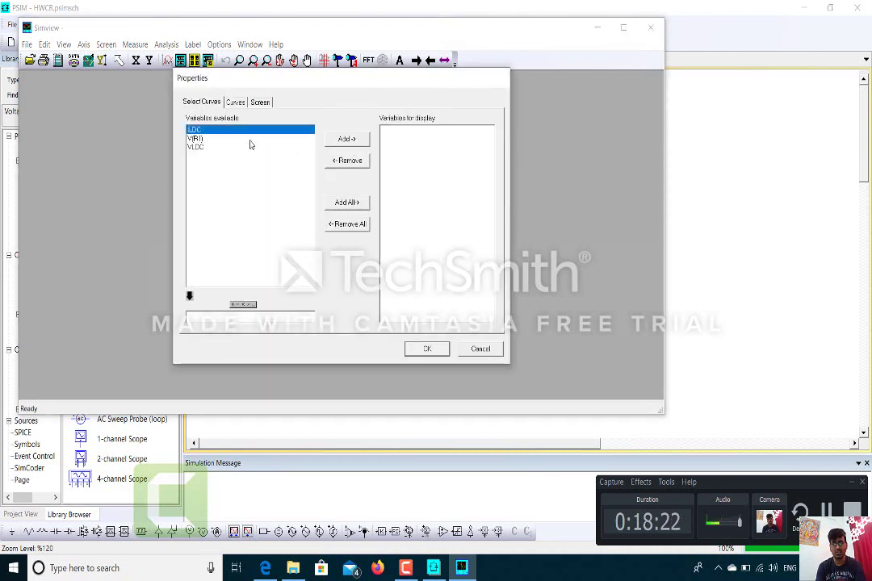
click(346, 138)
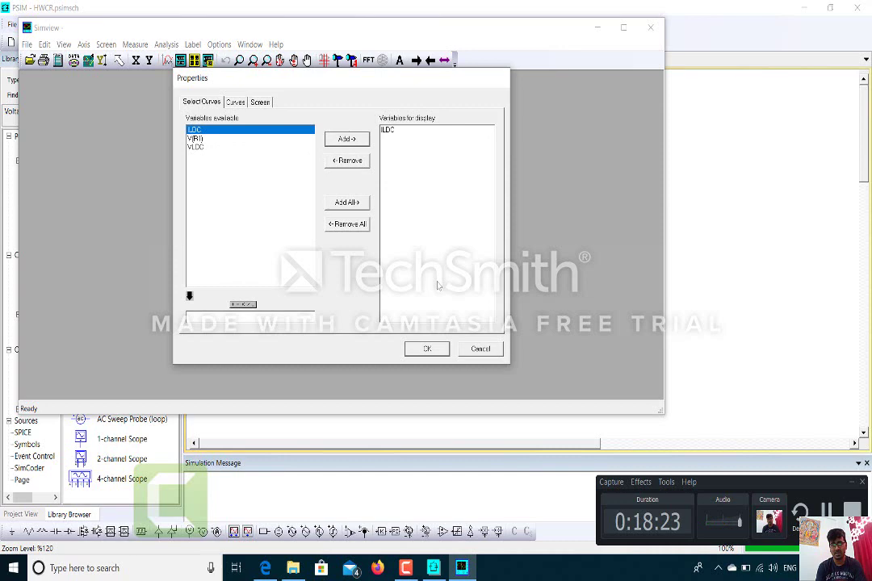
click(428, 350)
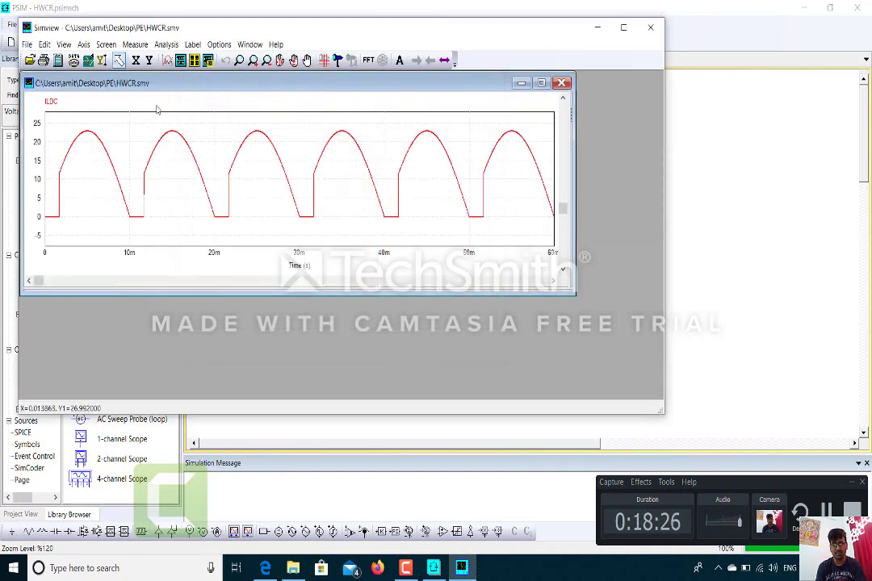
Step: Calculate the average value of the ILDC curve in the measurement table
click(137, 45)
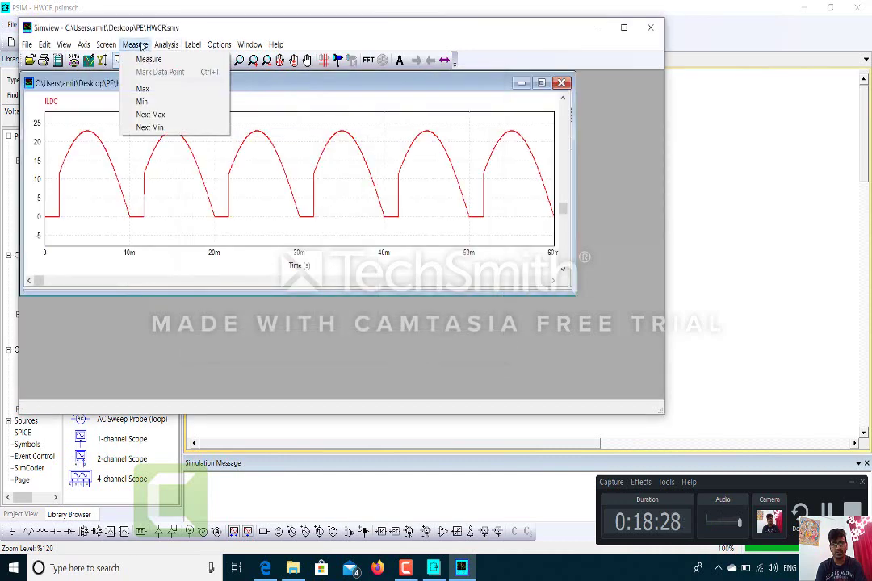
mouse_move(159, 52)
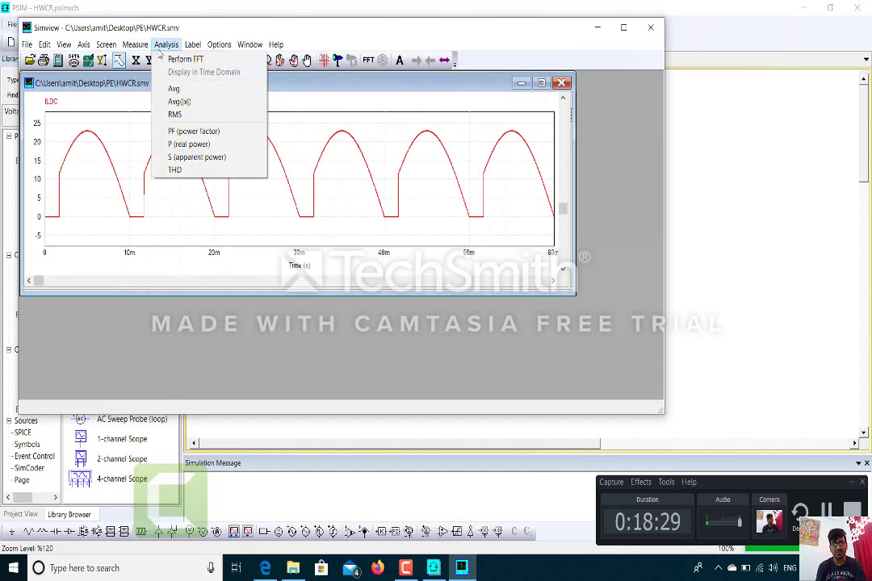
click(169, 89)
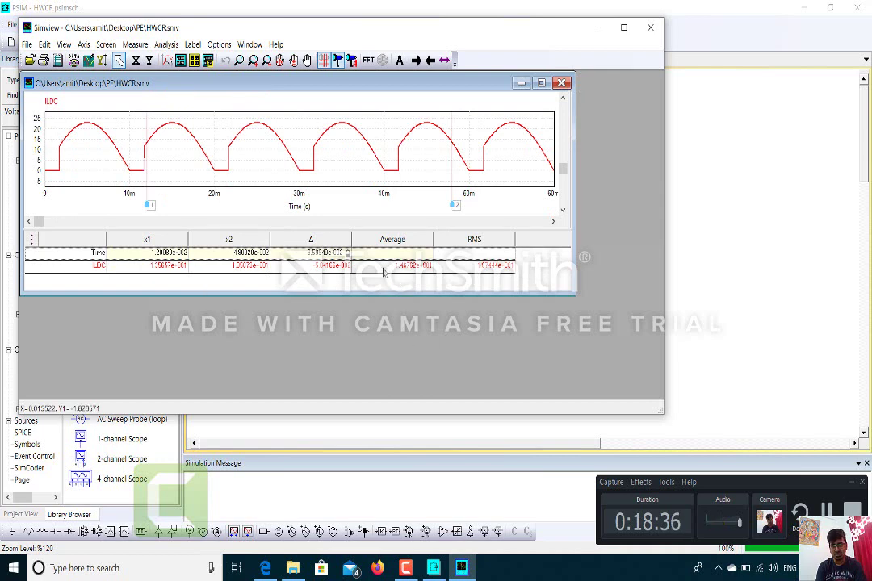
Step: Send the ILDC average value to the calculator and evaluate it as a decimal number
click(384, 271)
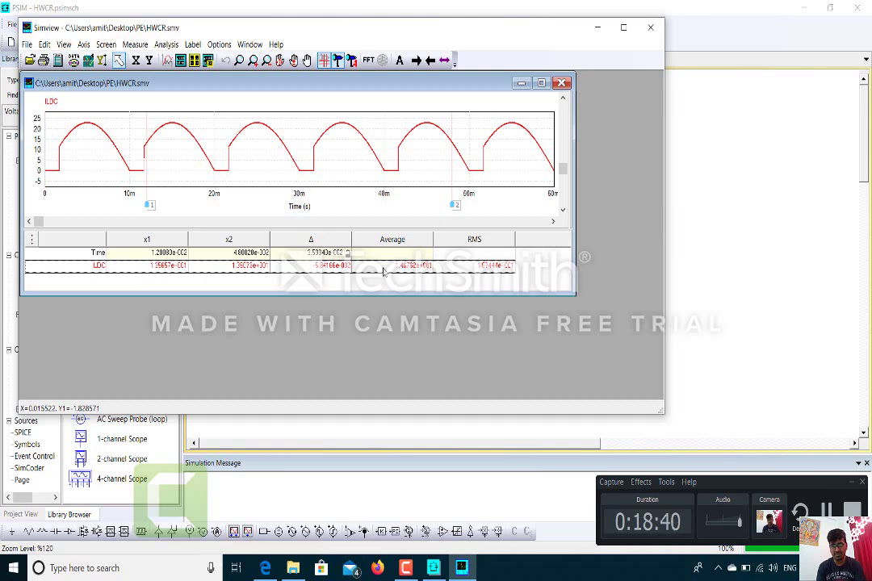
right_click(384, 272)
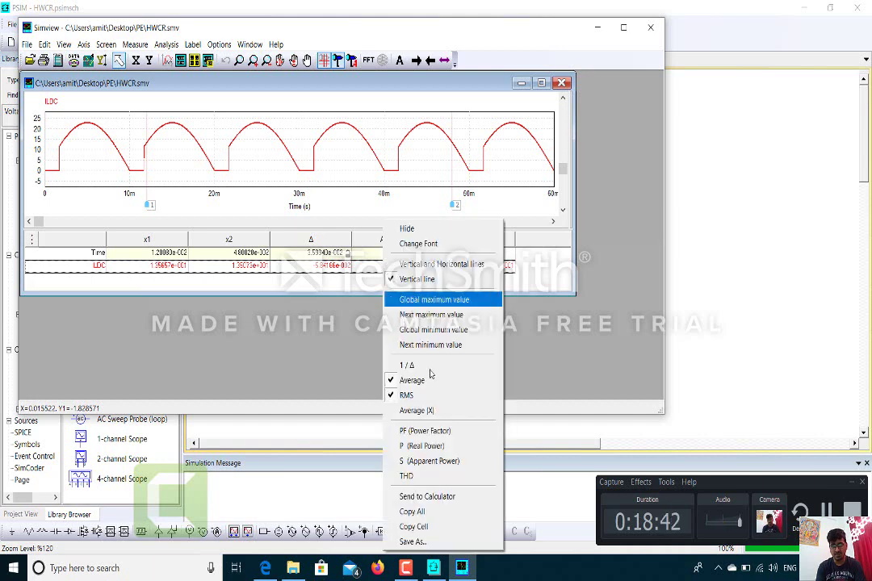
click(432, 498)
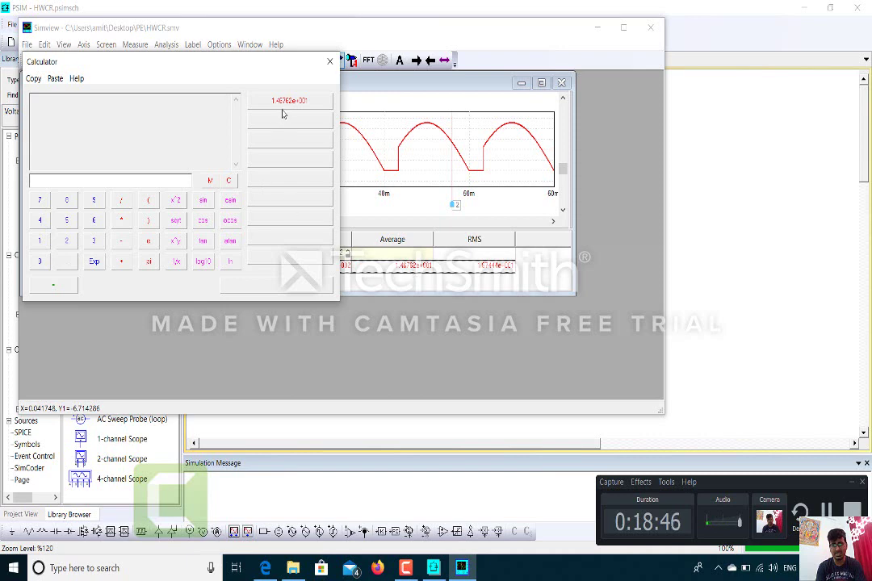
click(71, 286)
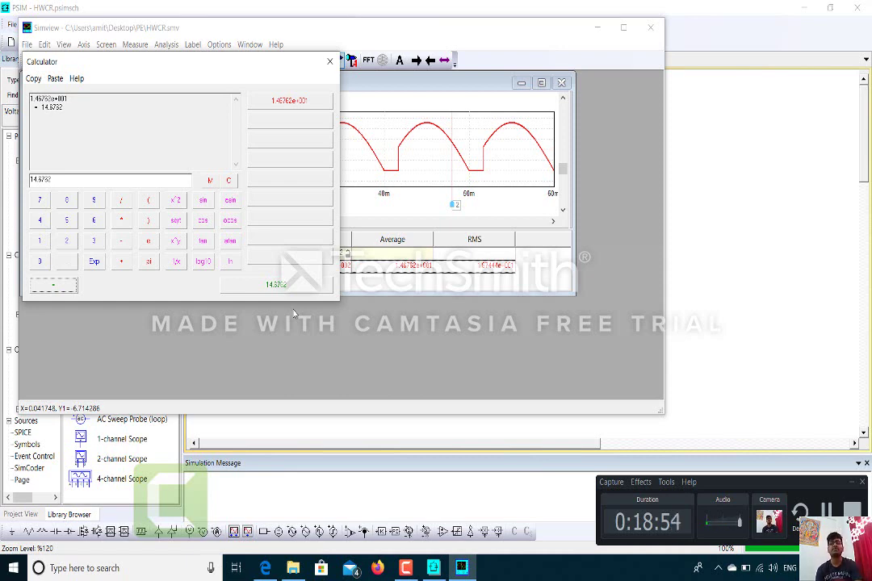
click(330, 62)
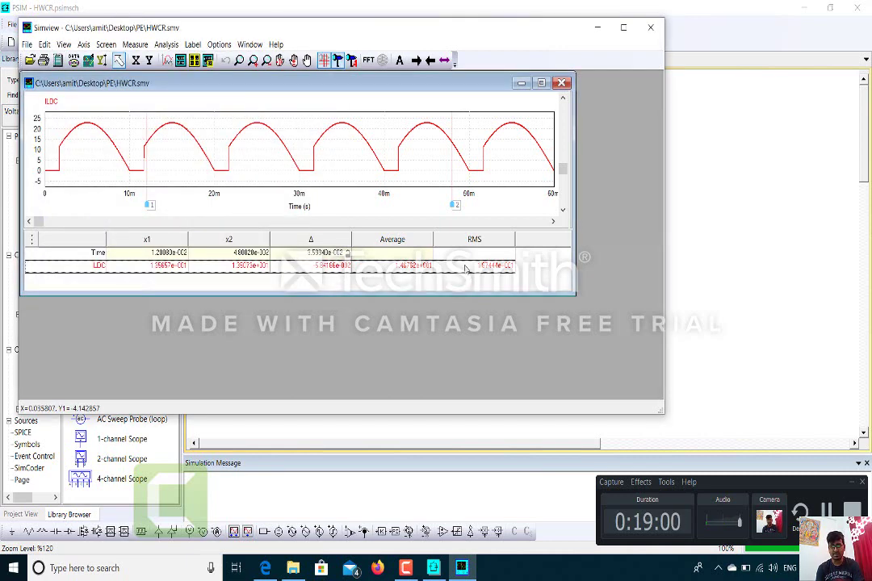
Step: Evaluate the ILDC RMS value as a decimal number in the calculator and close the waveform viewer to return to the schematic
right_click(465, 269)
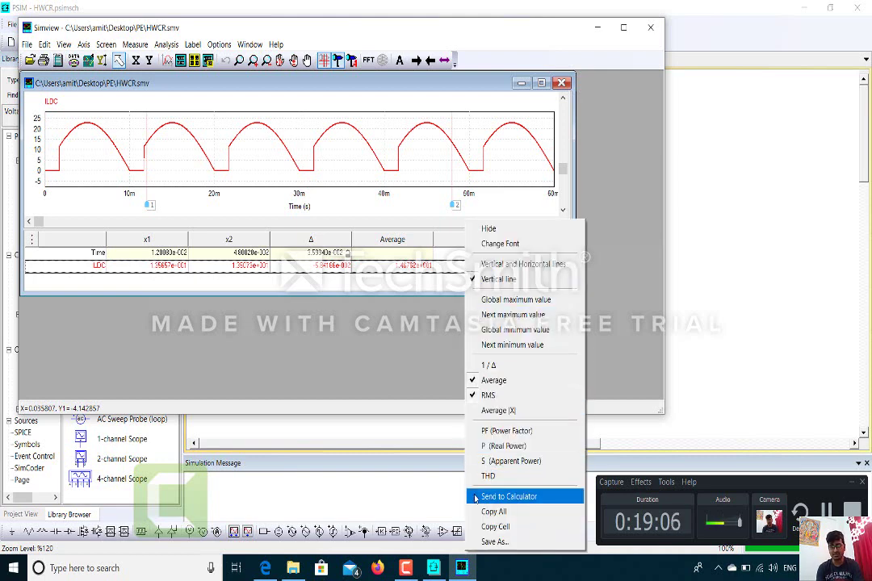
click(509, 497)
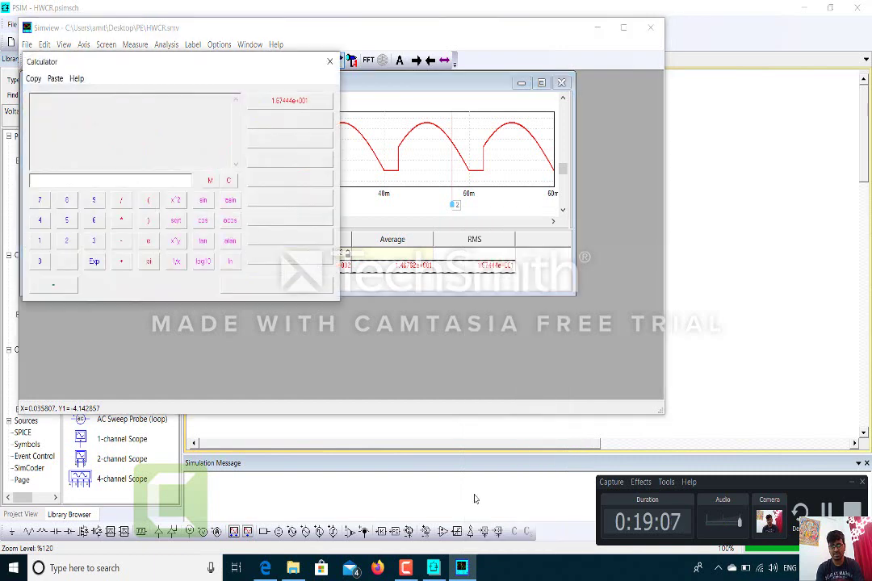
click(282, 103)
click(58, 285)
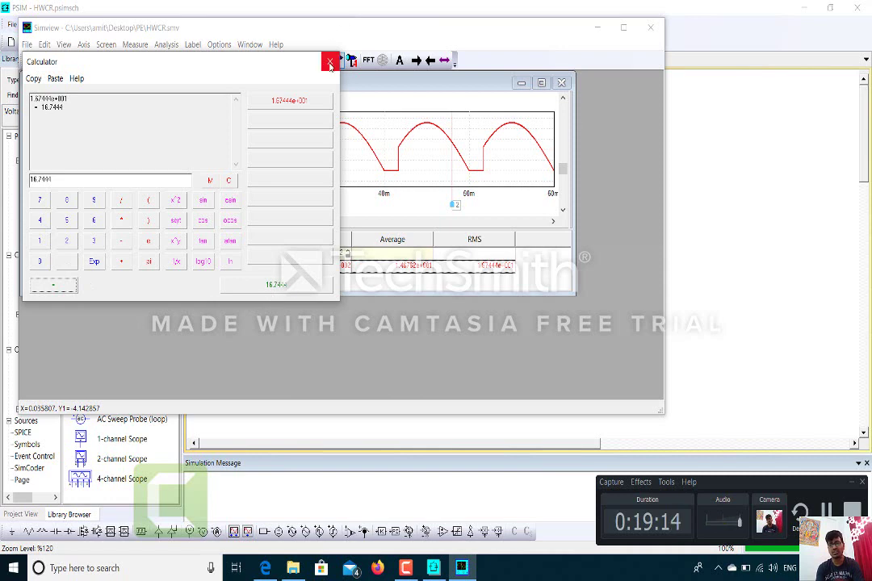
click(330, 62)
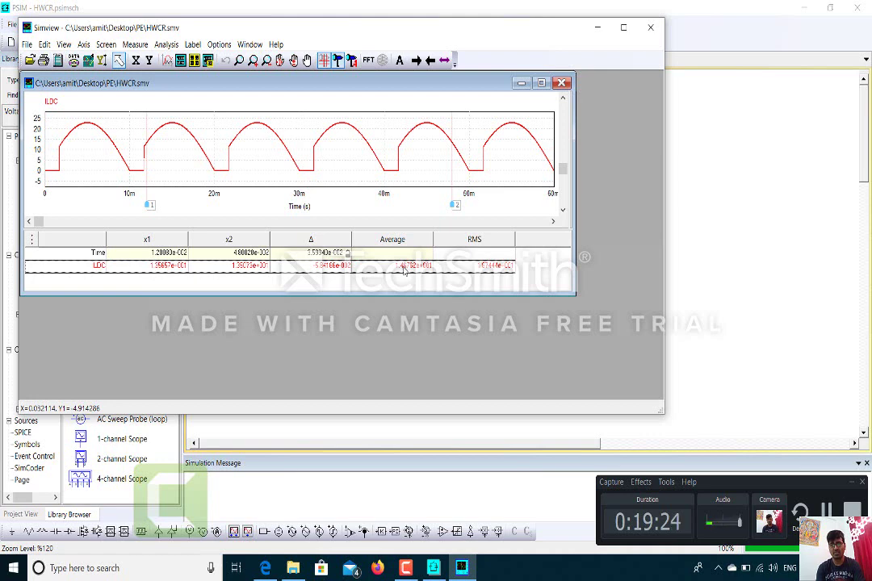
click(563, 84)
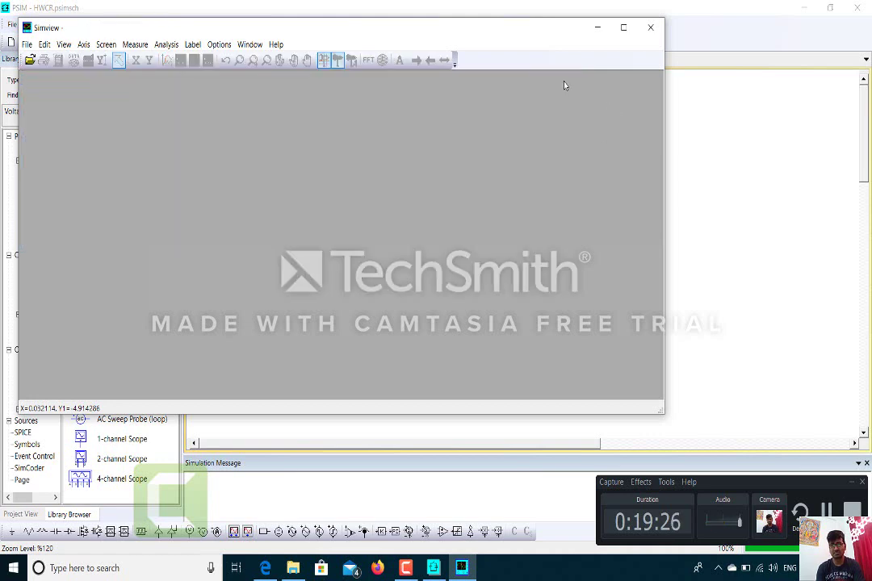
click(646, 30)
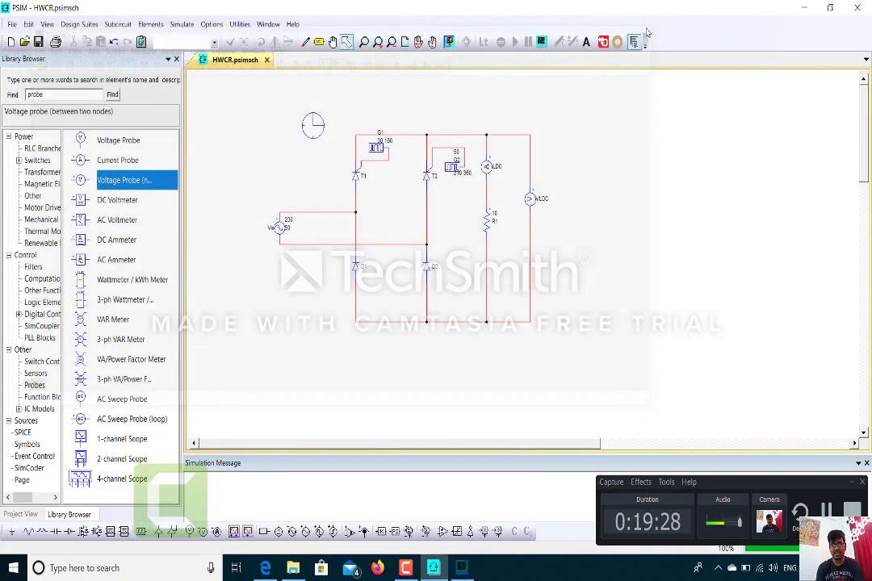
Step: Rerun the simulation and plot only the VLDC curve
click(183, 24)
click(193, 63)
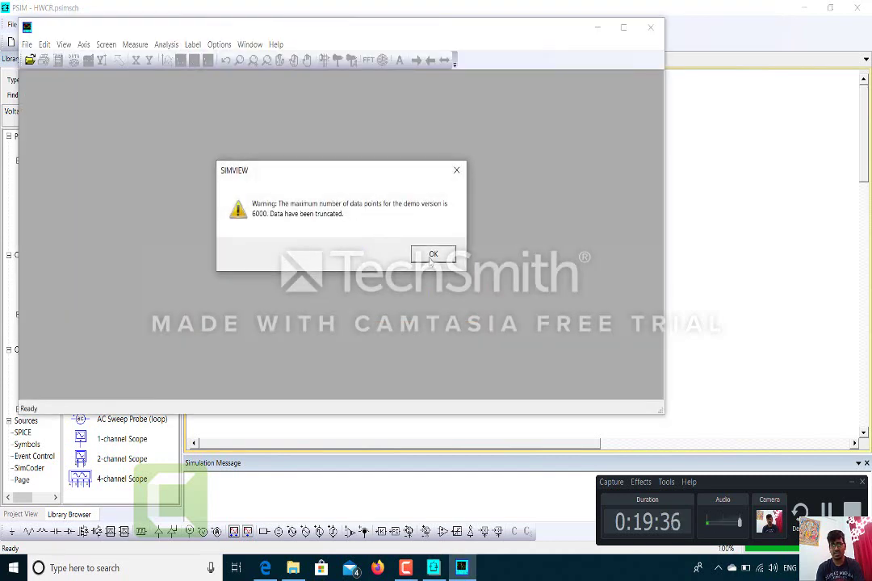
click(433, 253)
click(202, 147)
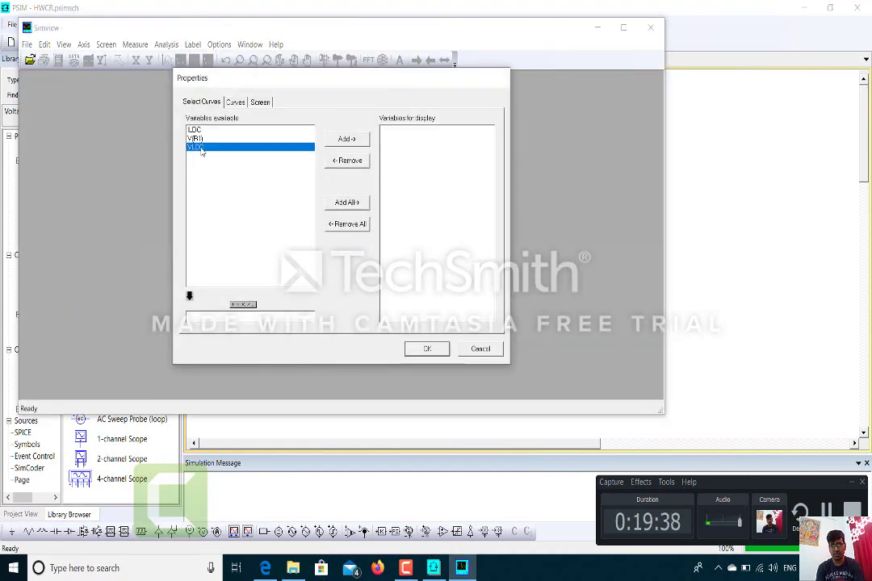
click(344, 139)
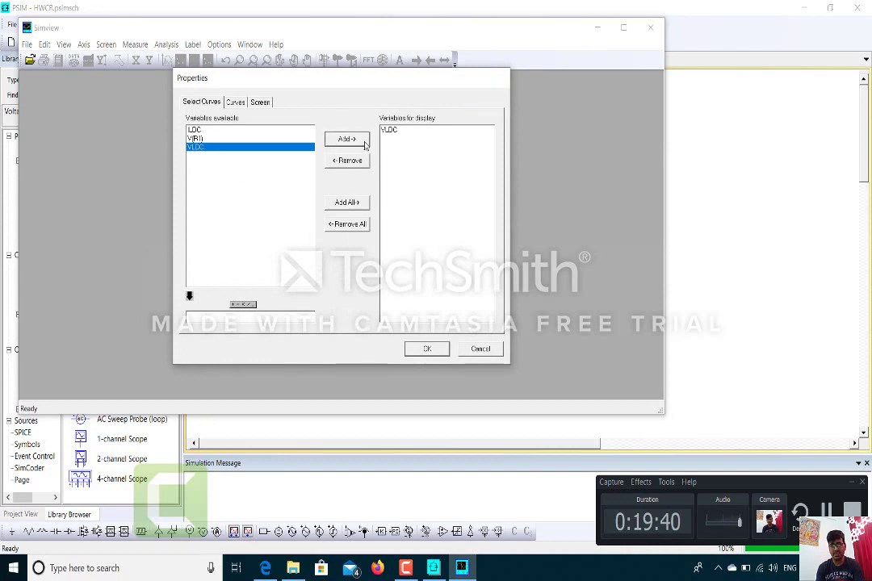
click(423, 353)
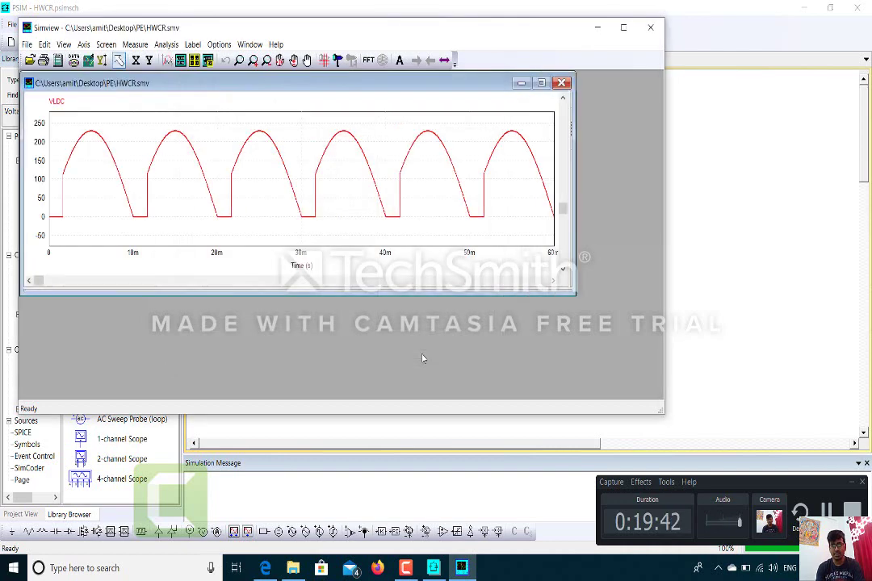
Step: Calculate the average of the VLDC curve and evaluate it as a decimal number in the calculator
click(166, 44)
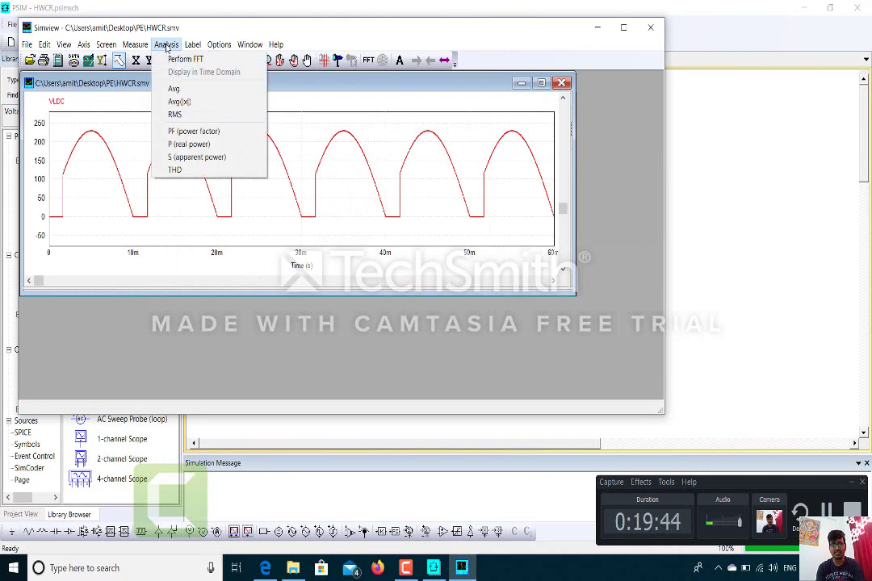
click(174, 90)
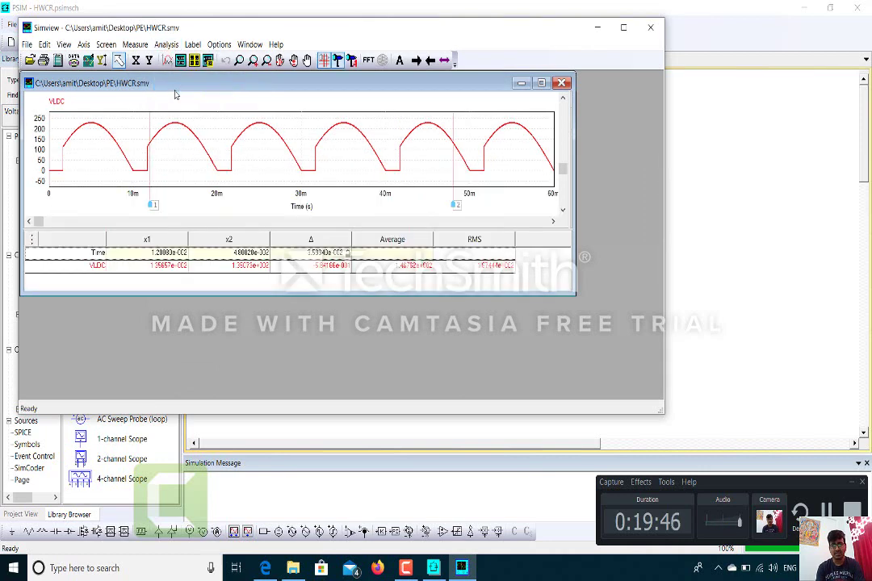
click(391, 271)
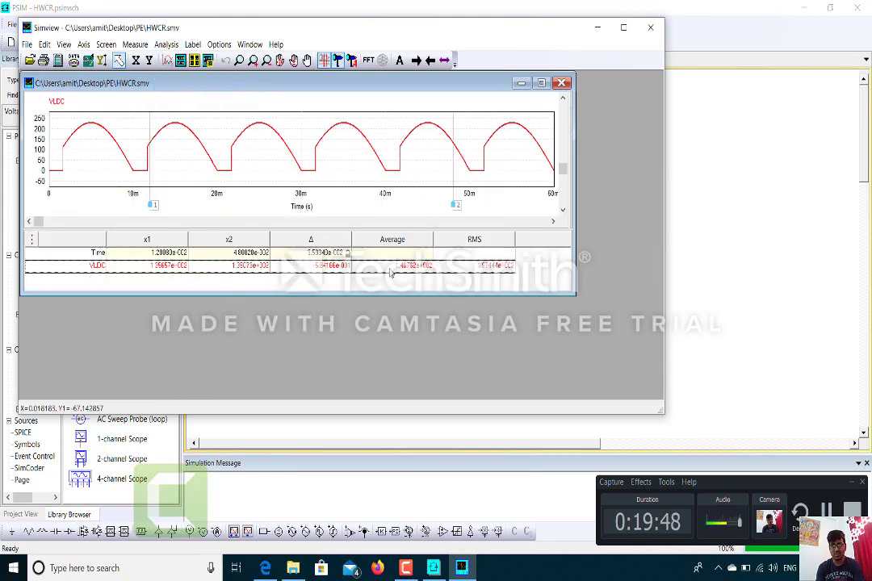
right_click(391, 273)
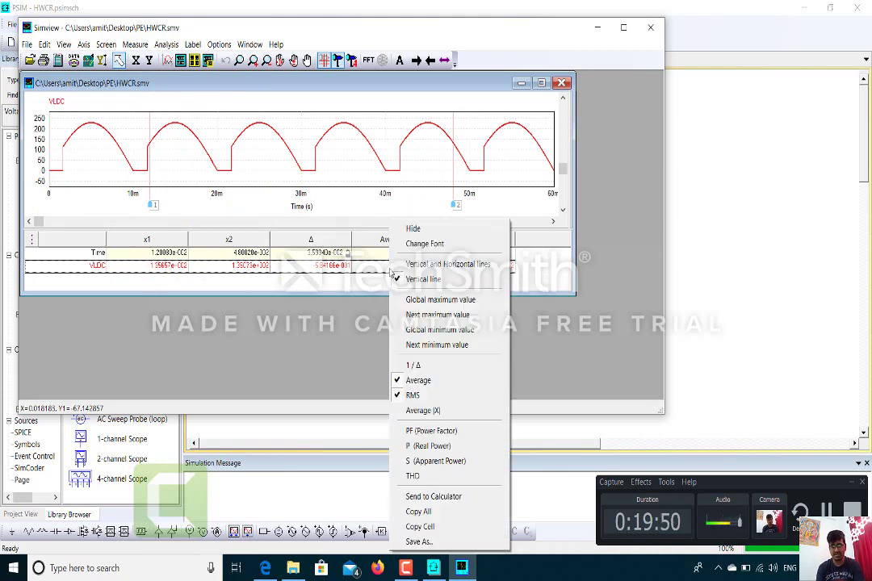
click(434, 496)
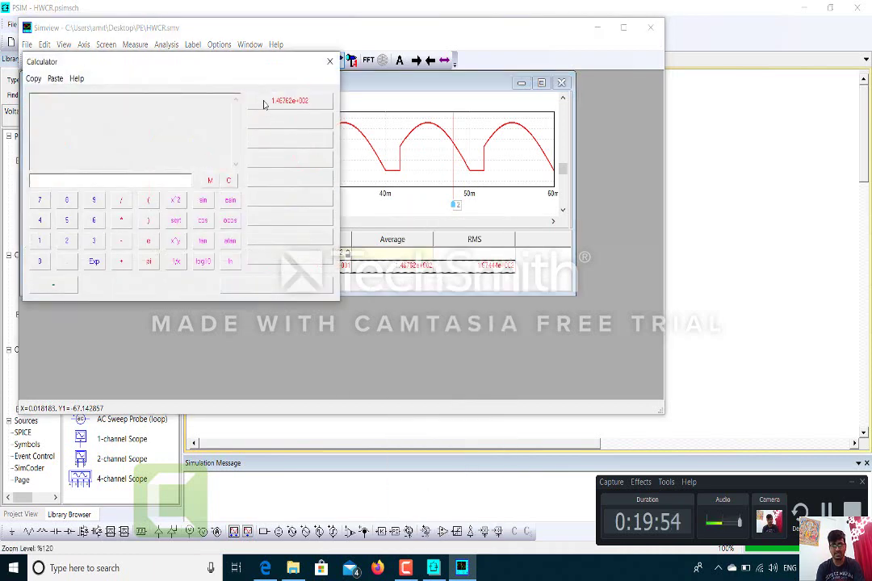
click(262, 98)
click(55, 288)
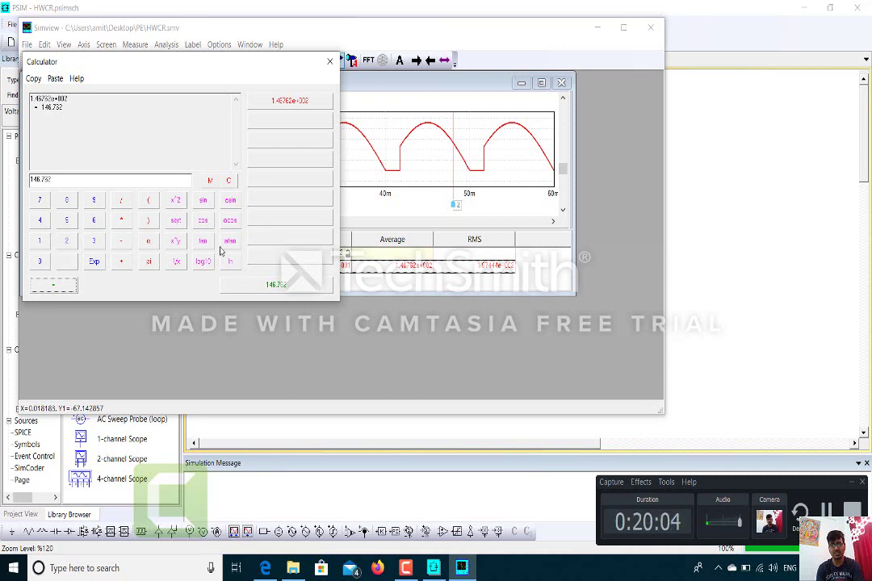
click(331, 62)
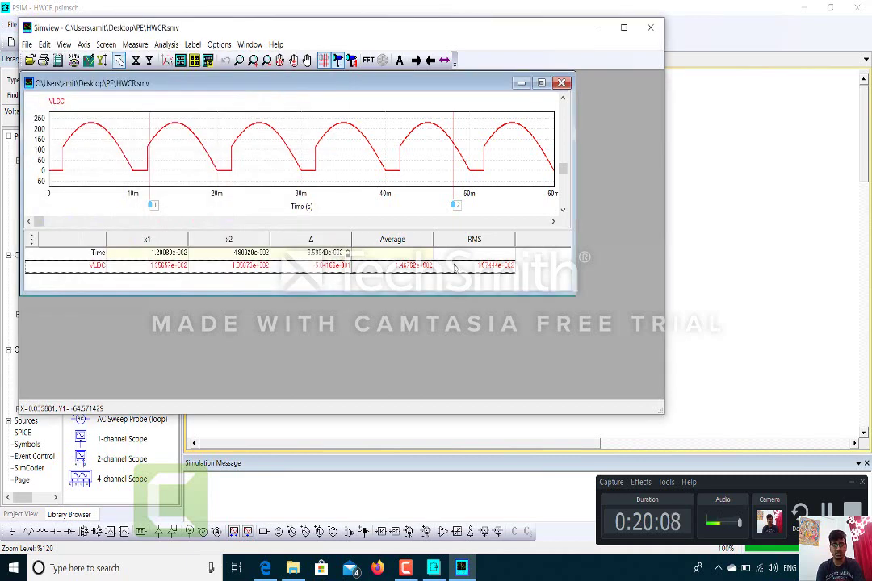
Step: Evaluate the VLDC RMS value as a decimal number in the calculator, then close the waveform viewer to return to the schematic
right_click(454, 266)
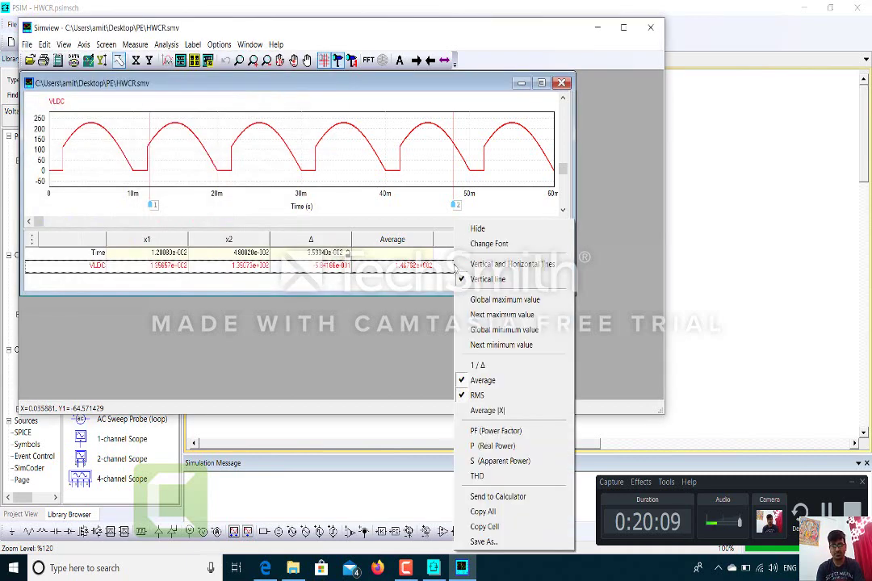
click(489, 496)
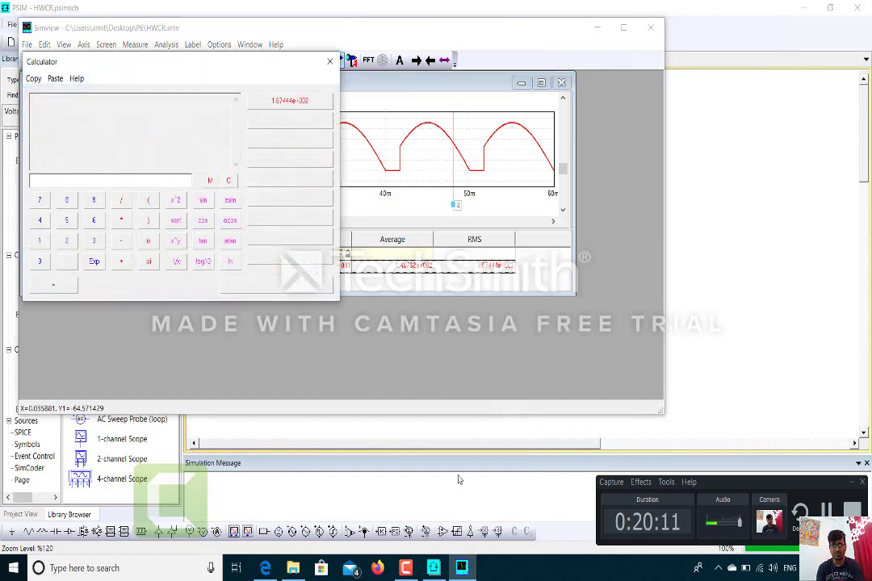
click(275, 101)
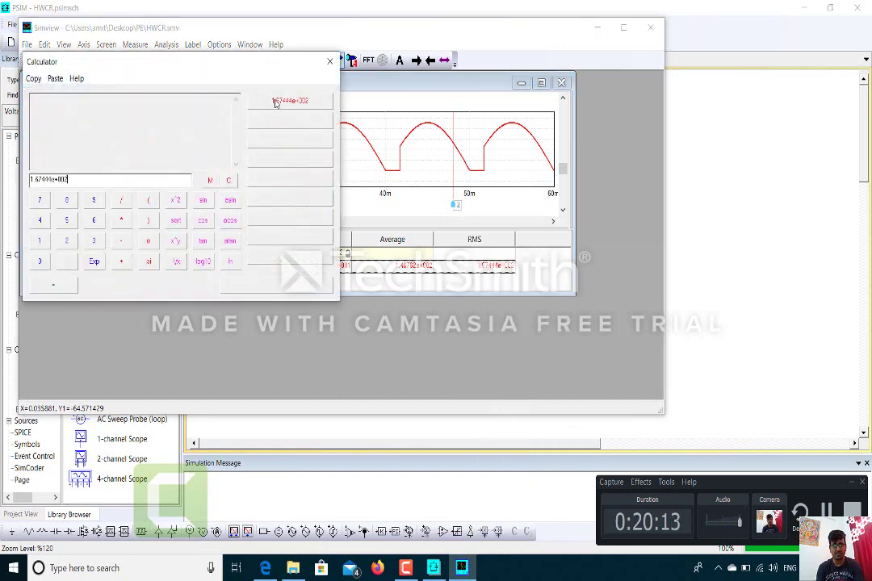
click(52, 285)
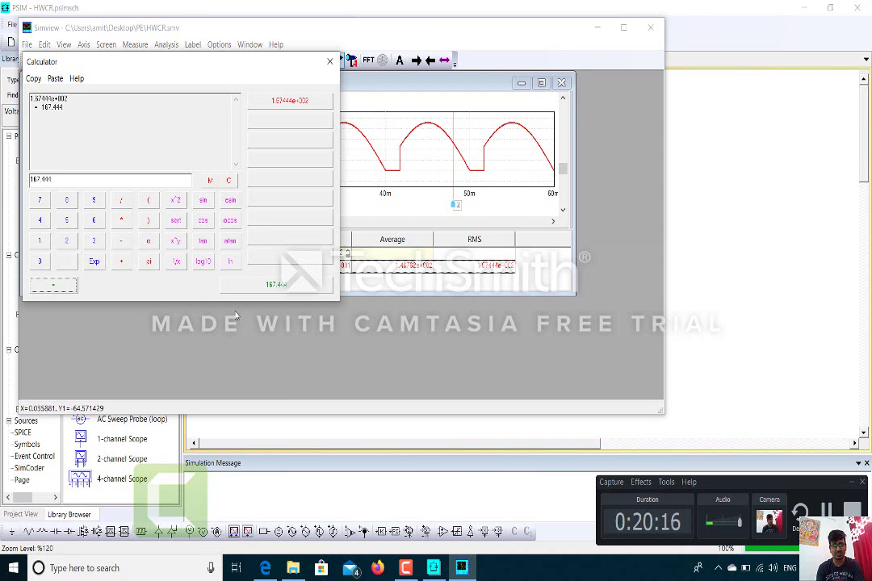
click(329, 63)
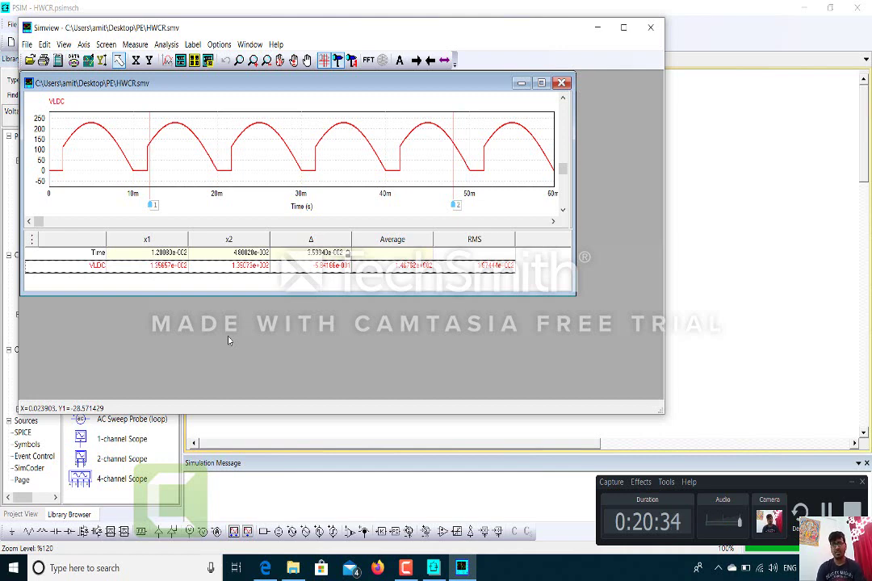
click(562, 83)
click(651, 28)
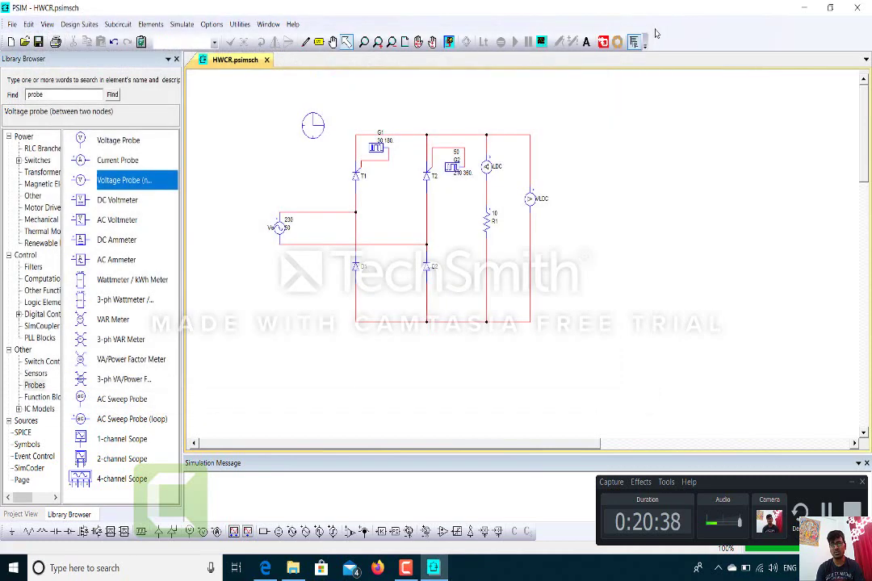